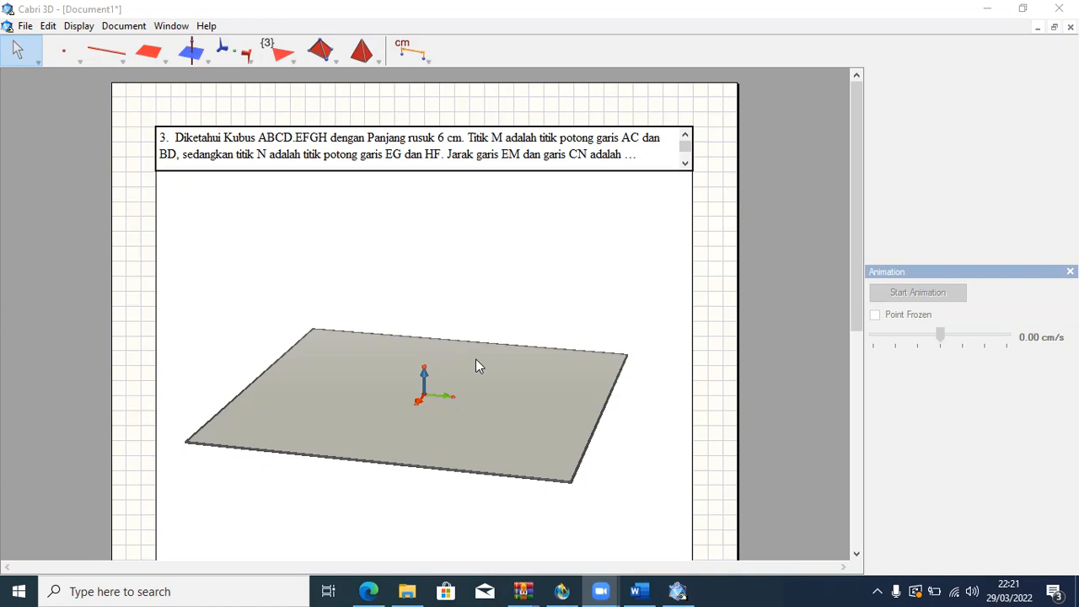
Hide the three coordinate vectors at the centre of the base plane, keeping the origin point.
left_click(425, 384)
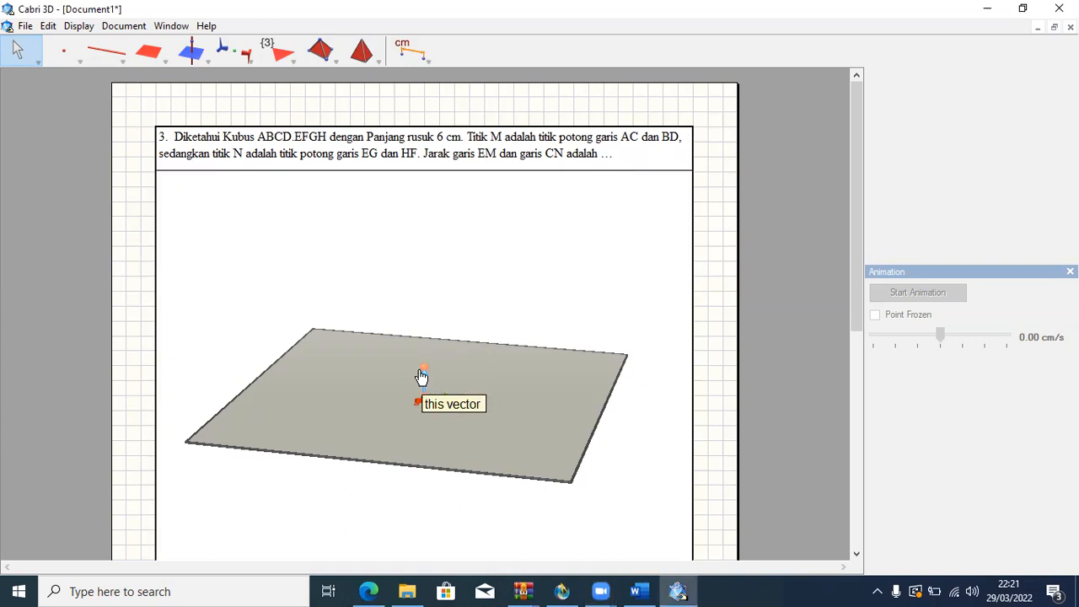
right_click(422, 377)
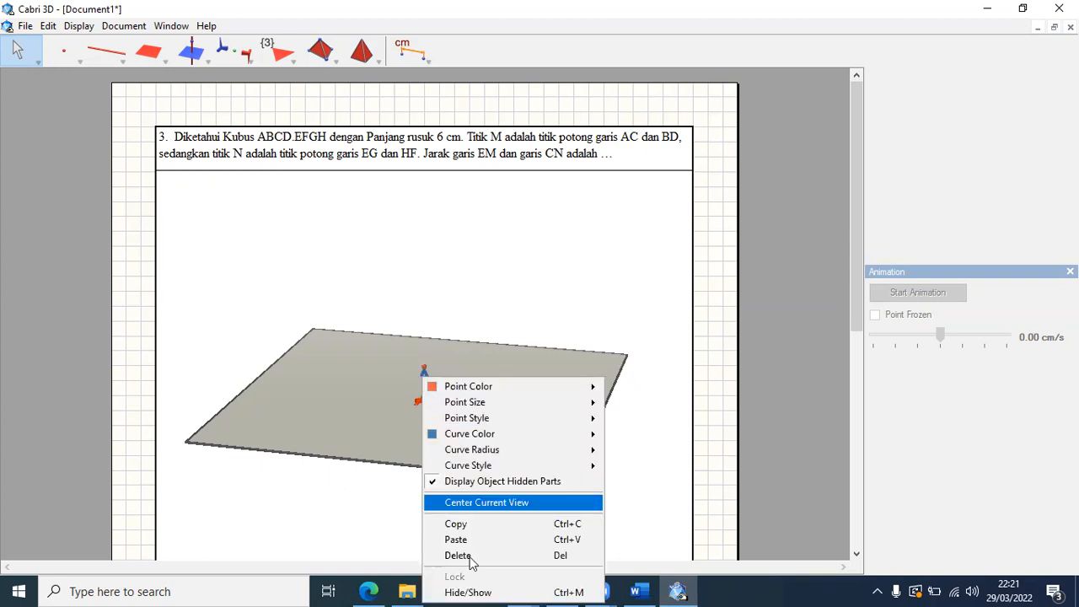
left_click(475, 588)
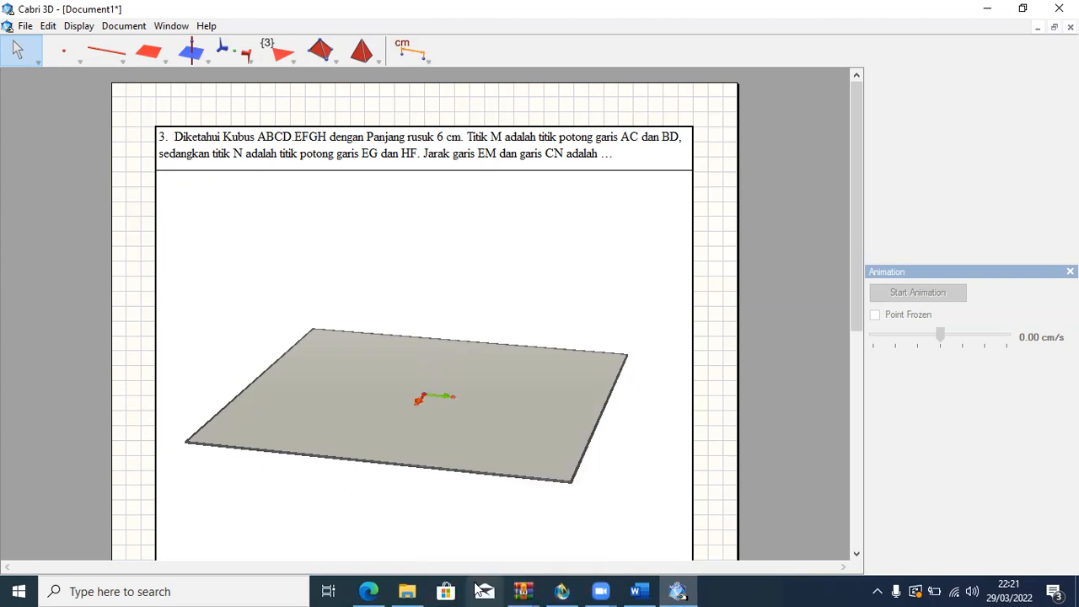
right_click(422, 402)
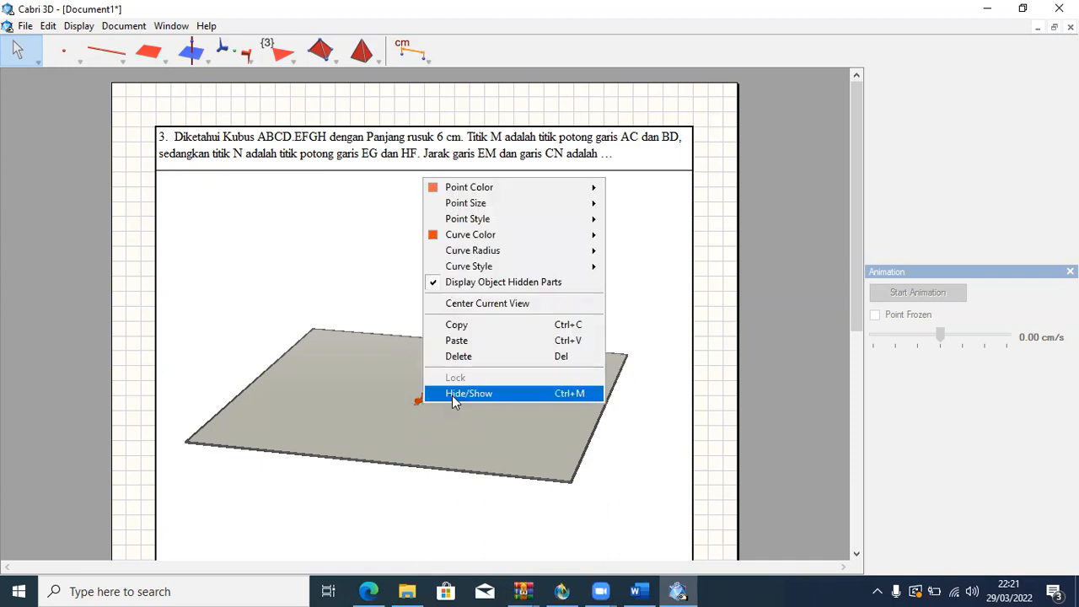
left_click(452, 396)
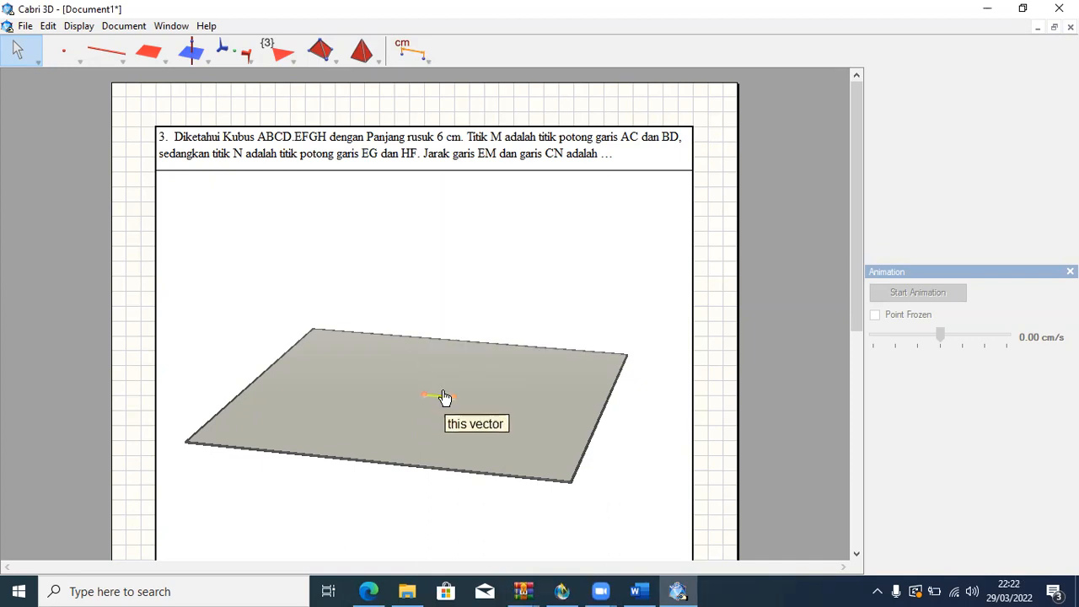
right_click(445, 397)
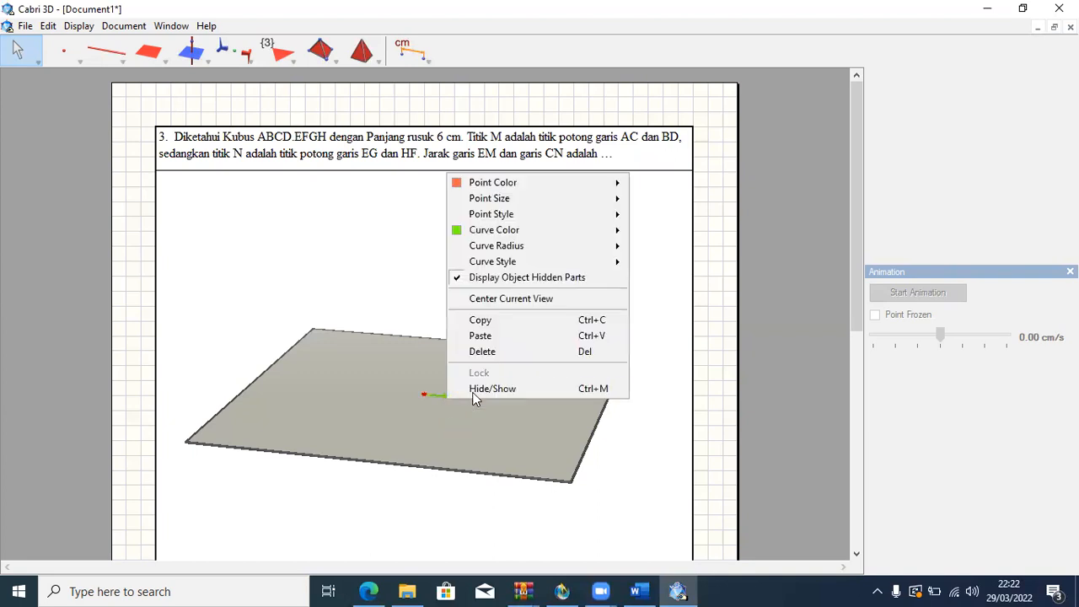
left_click(477, 392)
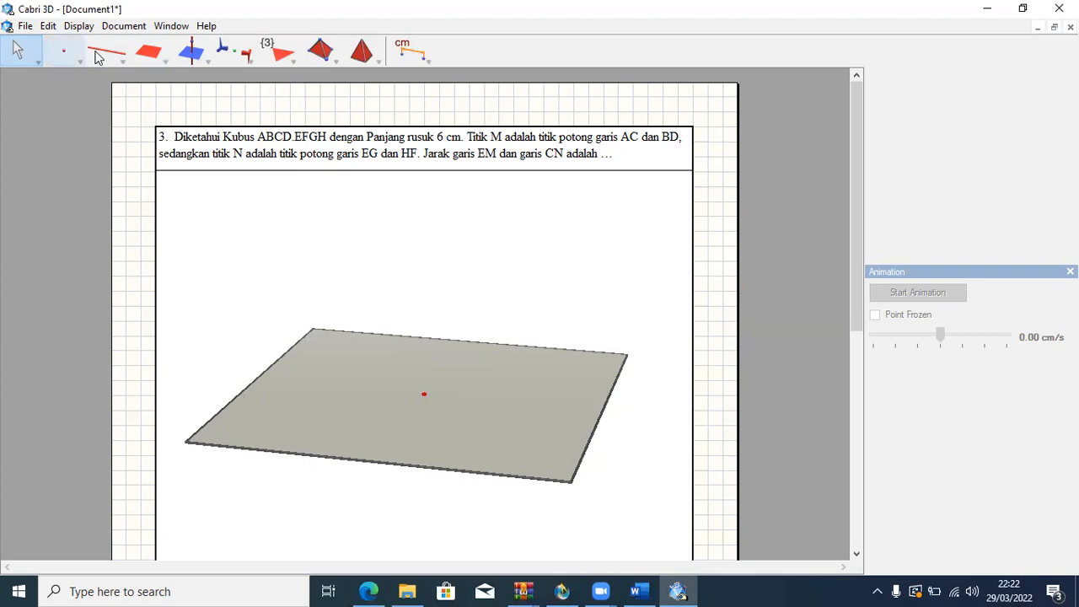
Create a new point at coordinates (6, 6, 0) on the base plane.
left_click(166, 26)
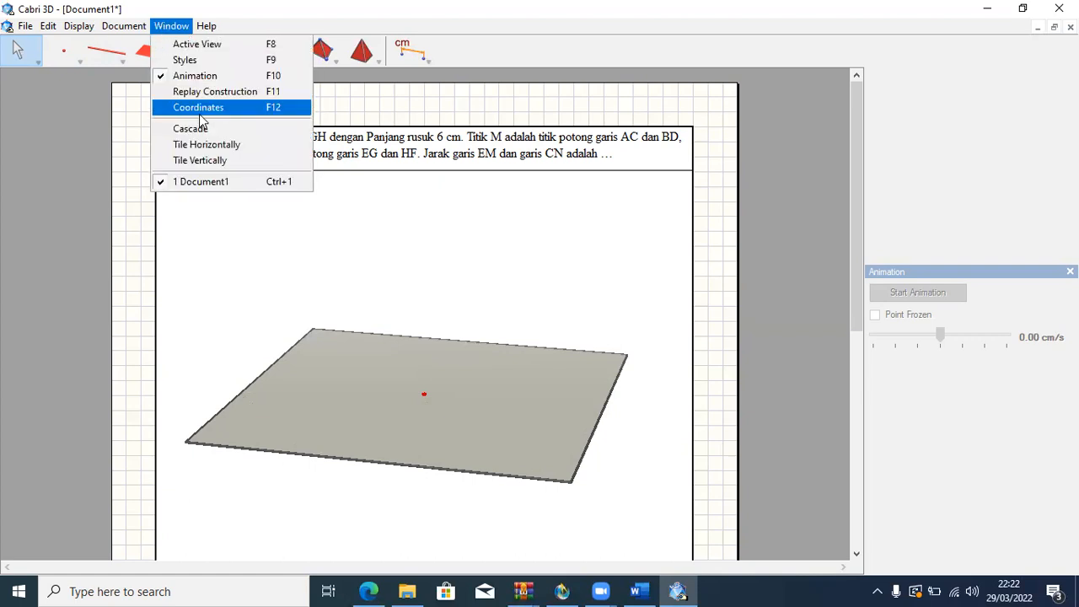
left_click(201, 114)
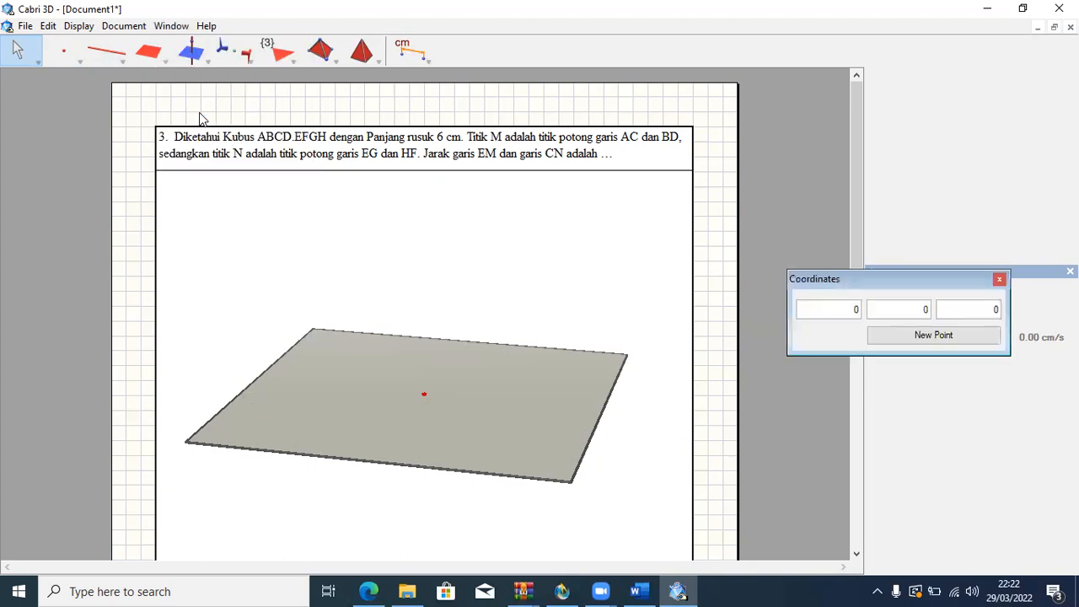
left_click(859, 310)
key("BackSpace")
type("6")
left_click(928, 310)
key("BackSpace")
type("6")
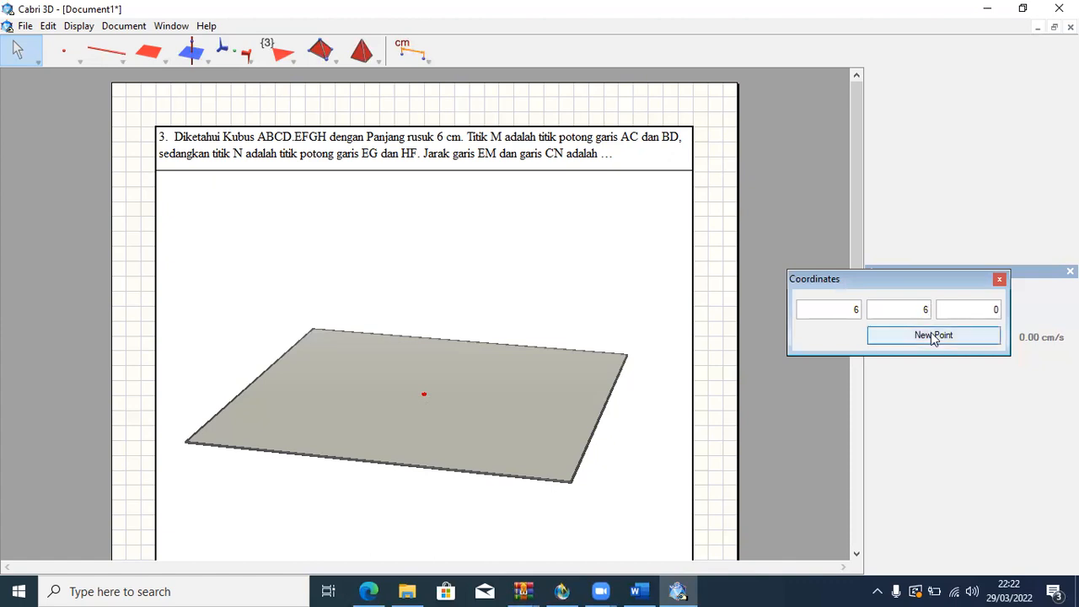
left_click(934, 336)
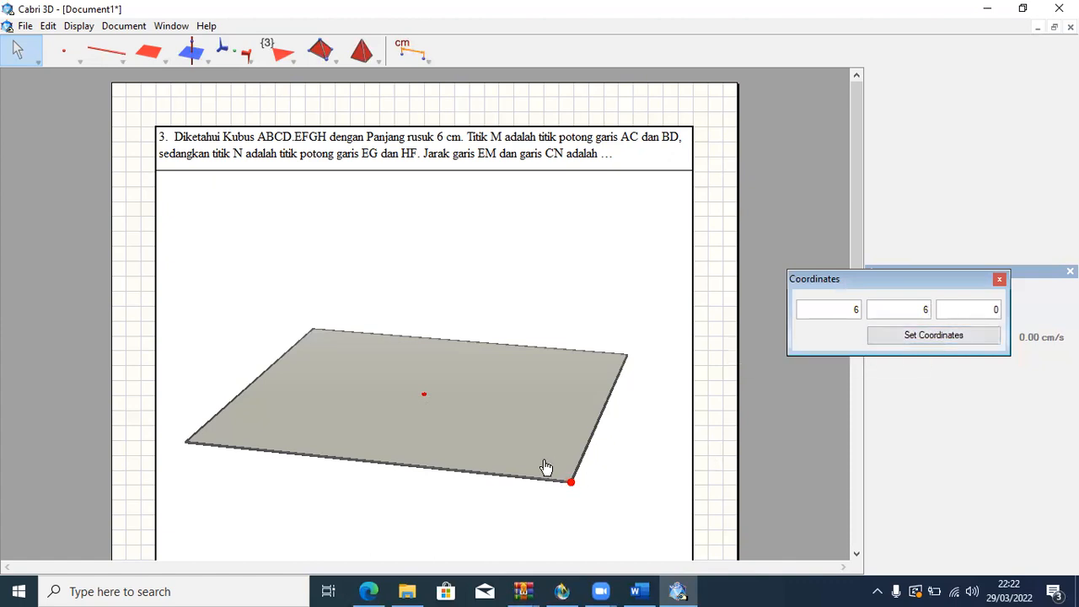
Draw a segment from the origin point to the point at (6, 6, 0).
left_click(108, 57)
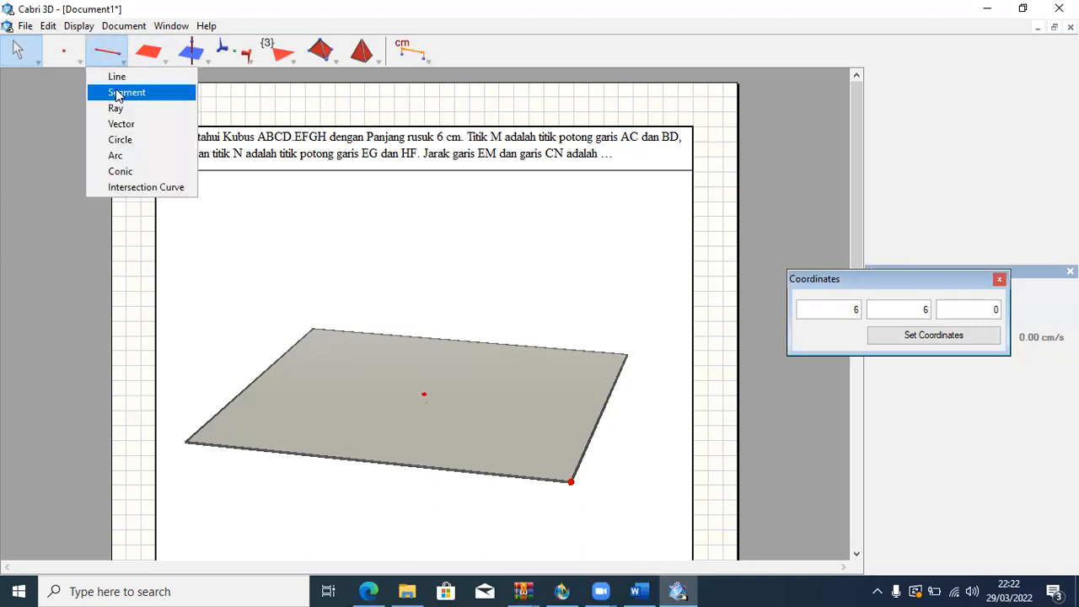
left_click(118, 92)
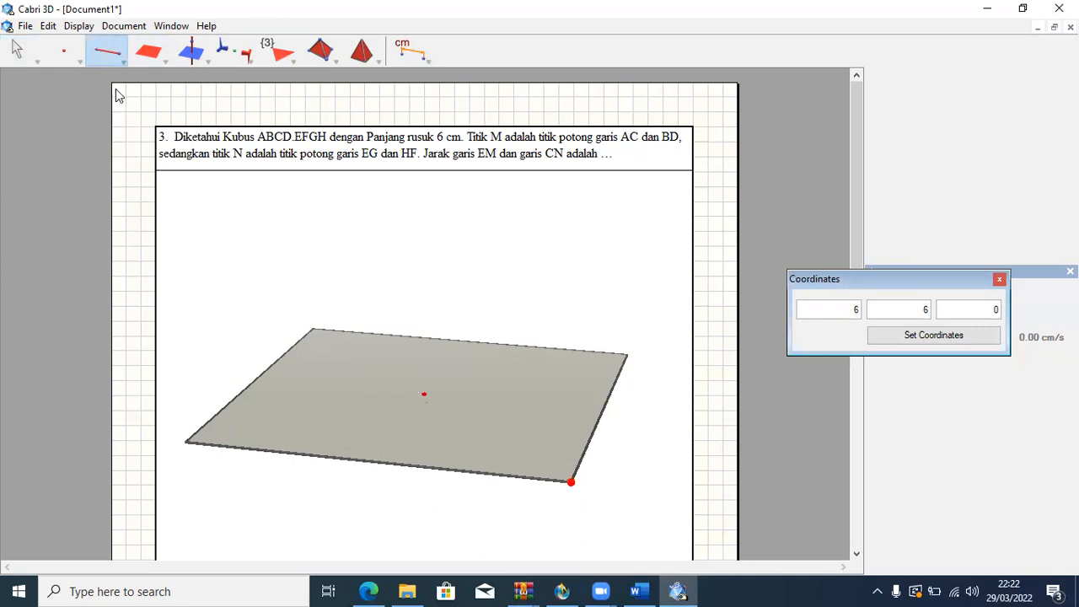
left_click(424, 394)
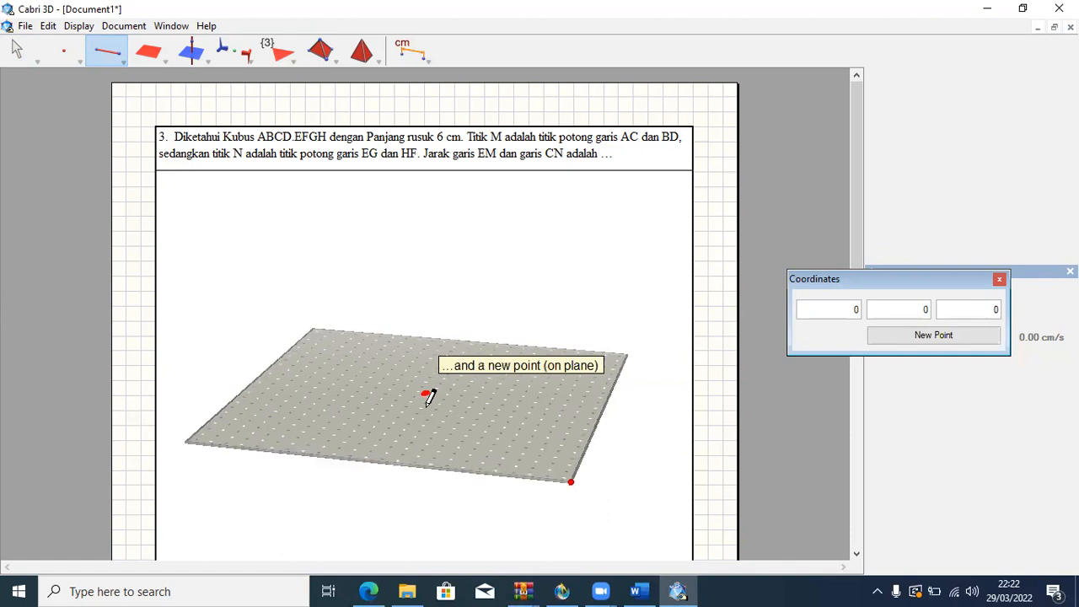
left_click(572, 487)
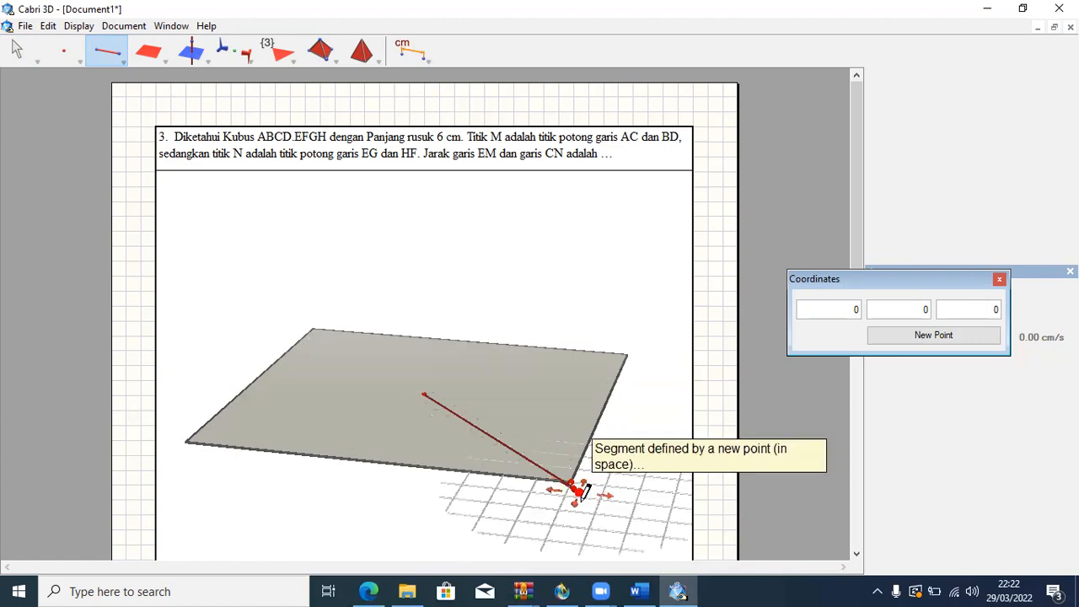
key("ctrl+z")
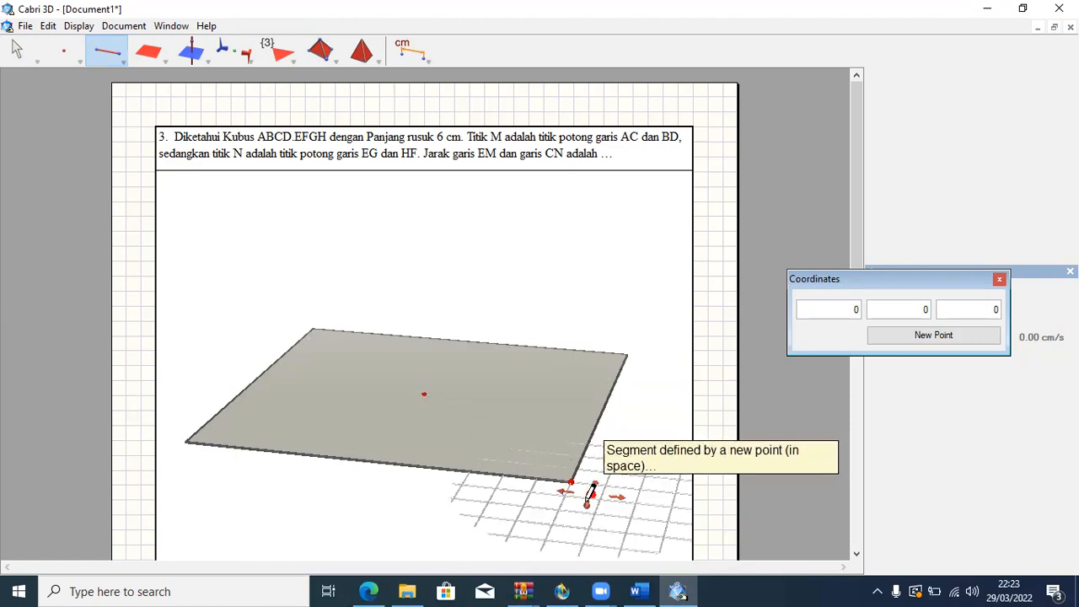
left_click(426, 392)
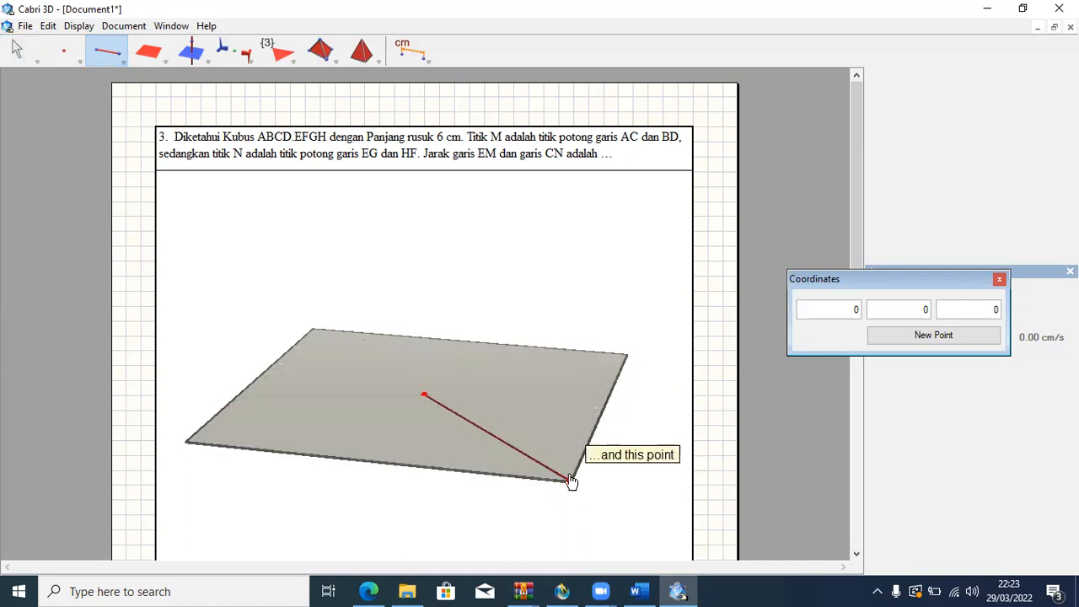
left_click(571, 481)
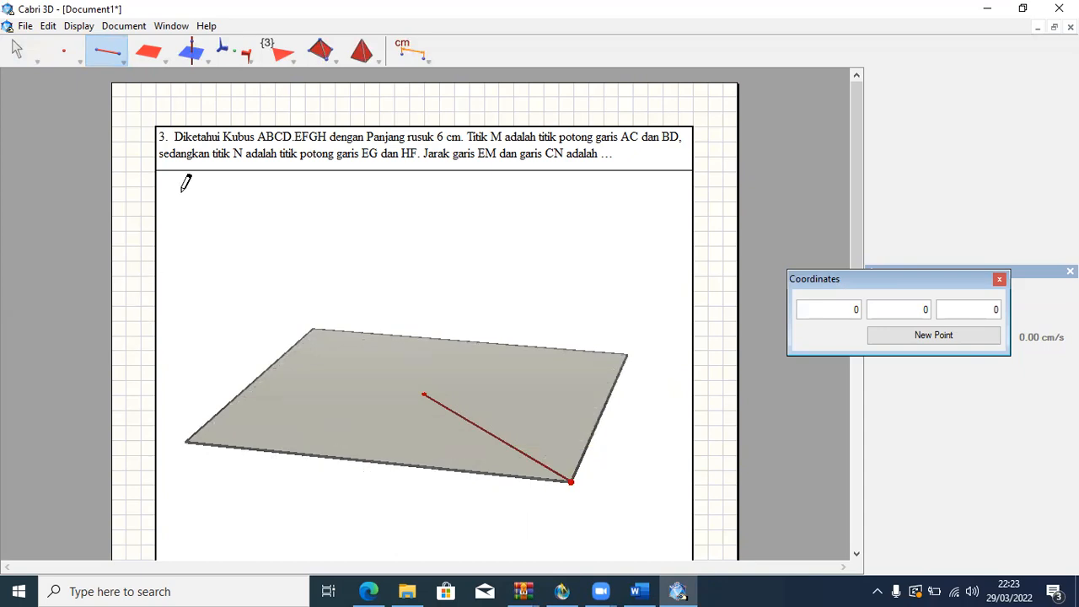
Mark the segment's midpoint and build a cube on the base plane, centred on that midpoint with a vertex at (6, 6, 0).
left_click_drag(197, 57, 214, 140)
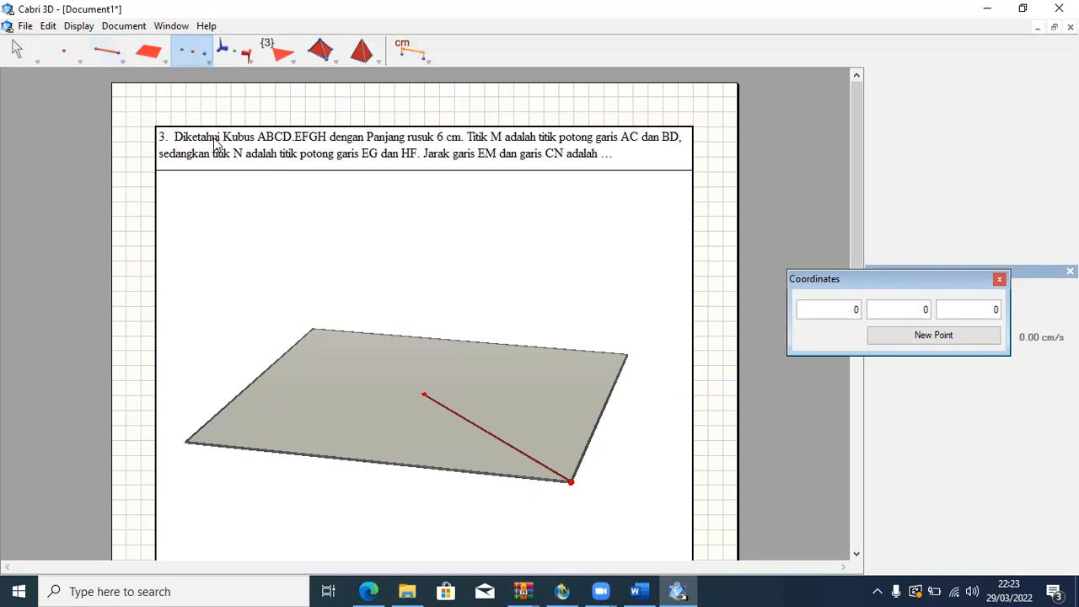
left_click(491, 433)
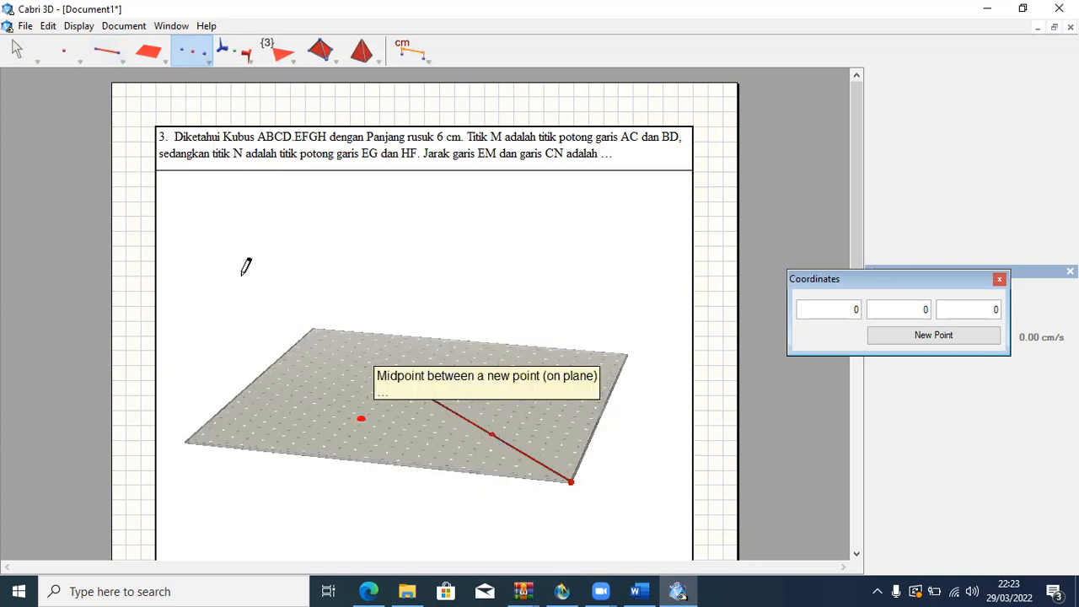
left_click_drag(378, 49, 377, 94)
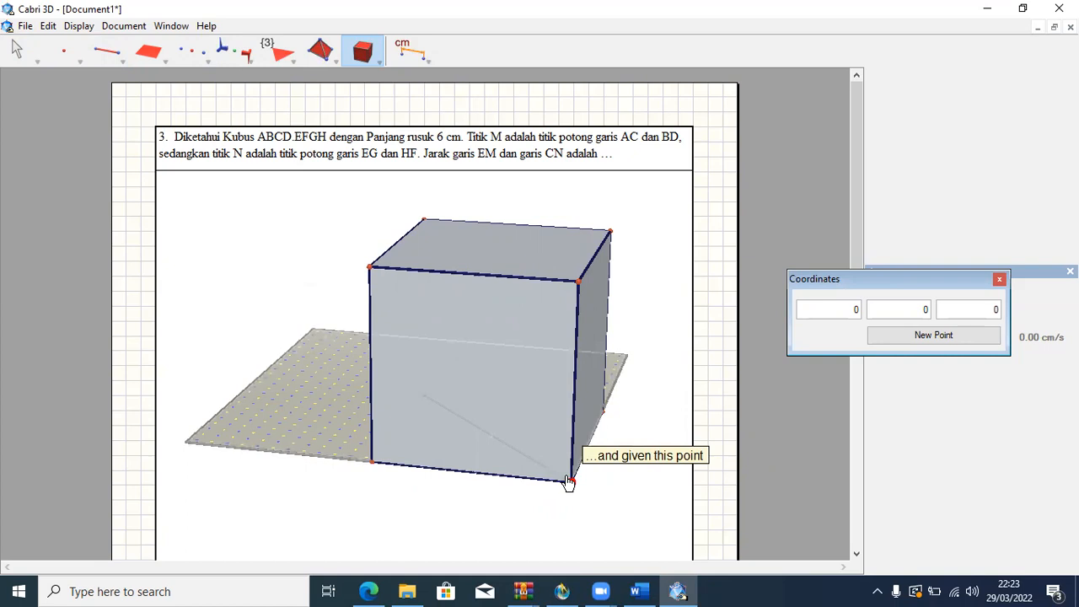
left_click(569, 480)
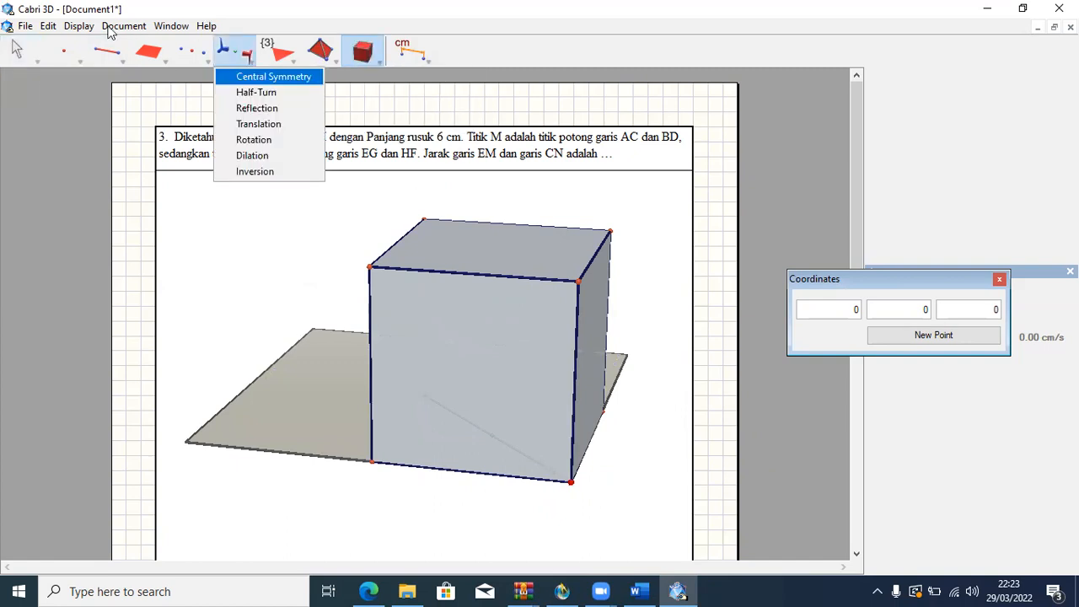
Set the cube's surface style to Empty.
left_click(23, 50)
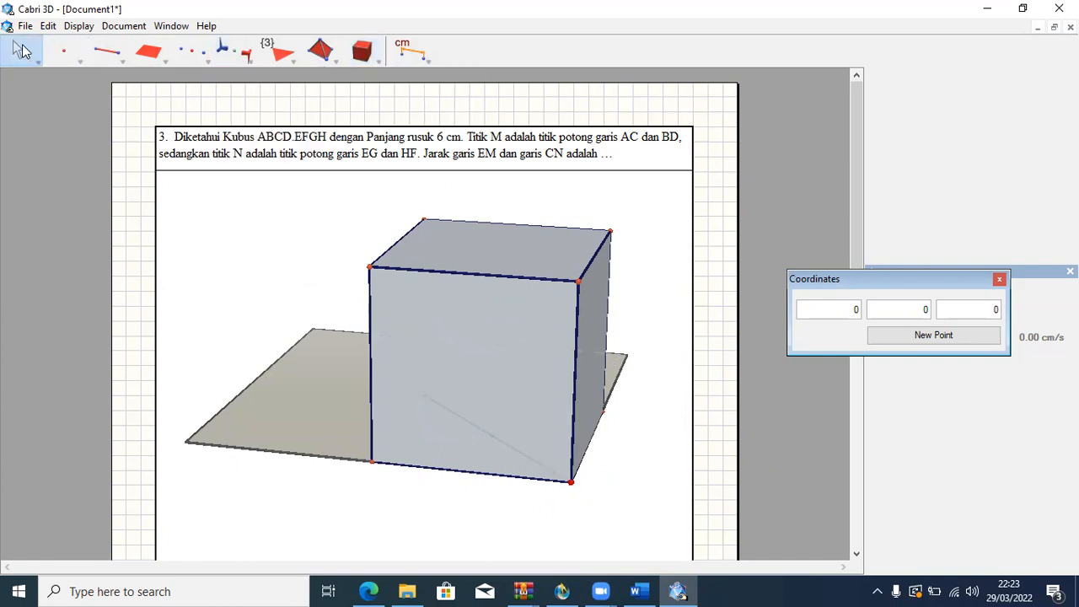
right_click(458, 325)
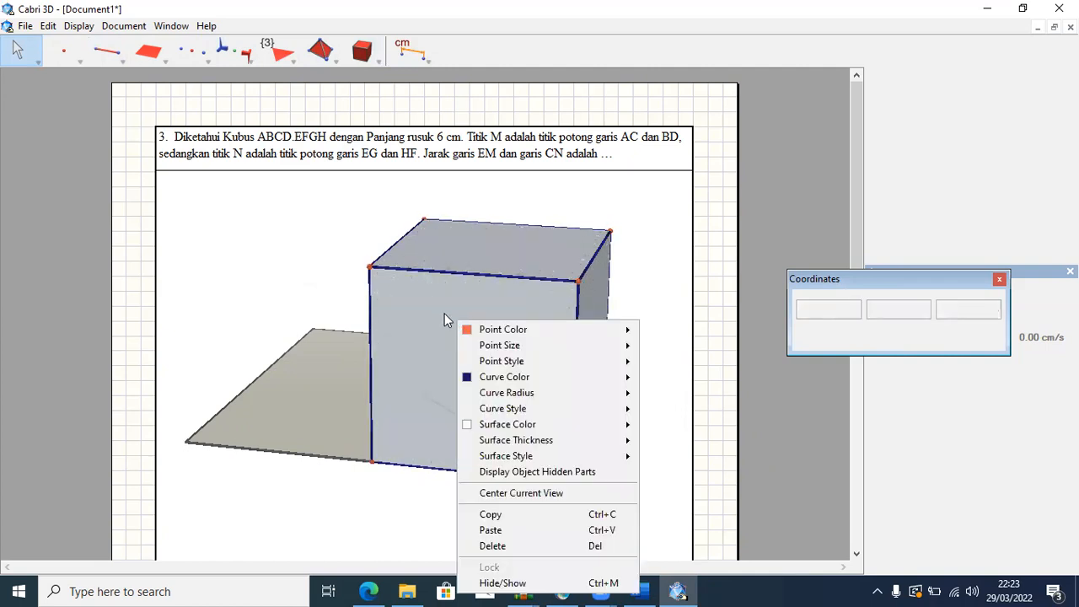
left_click(437, 308)
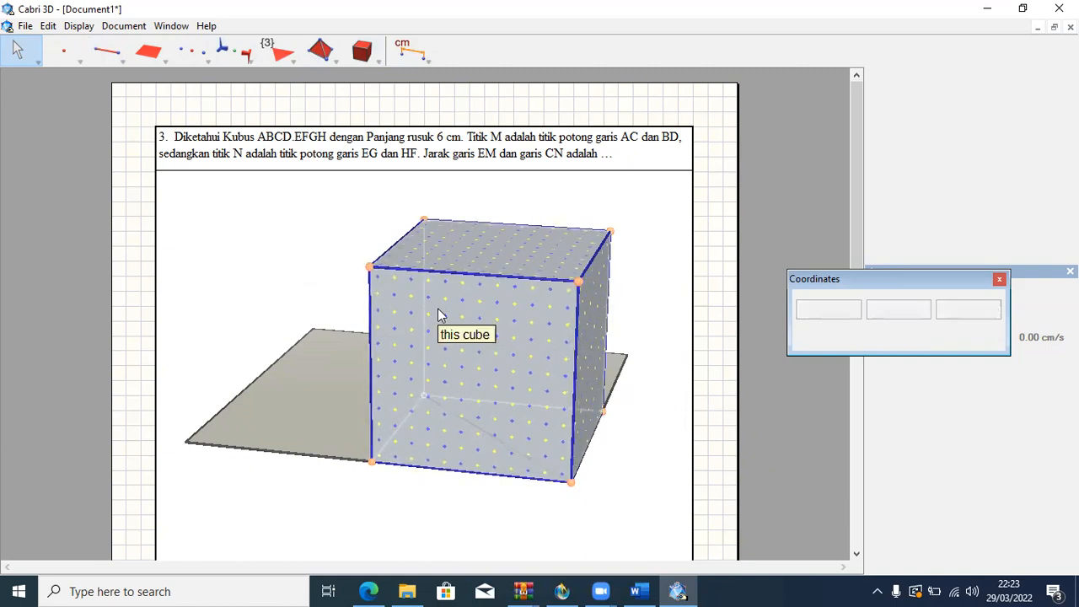
right_click(437, 315)
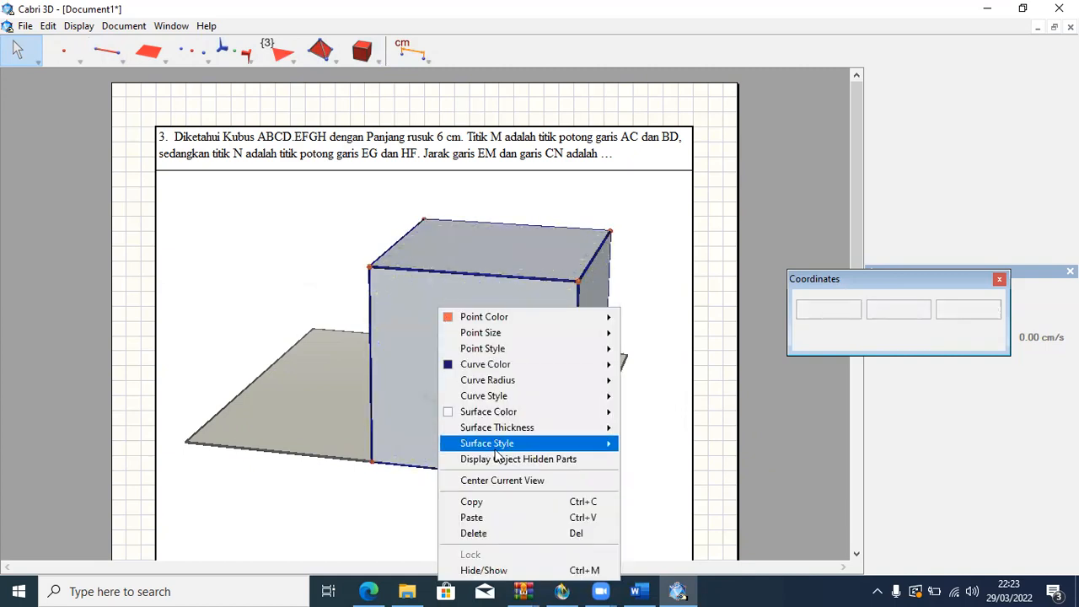
mouse_move(487, 447)
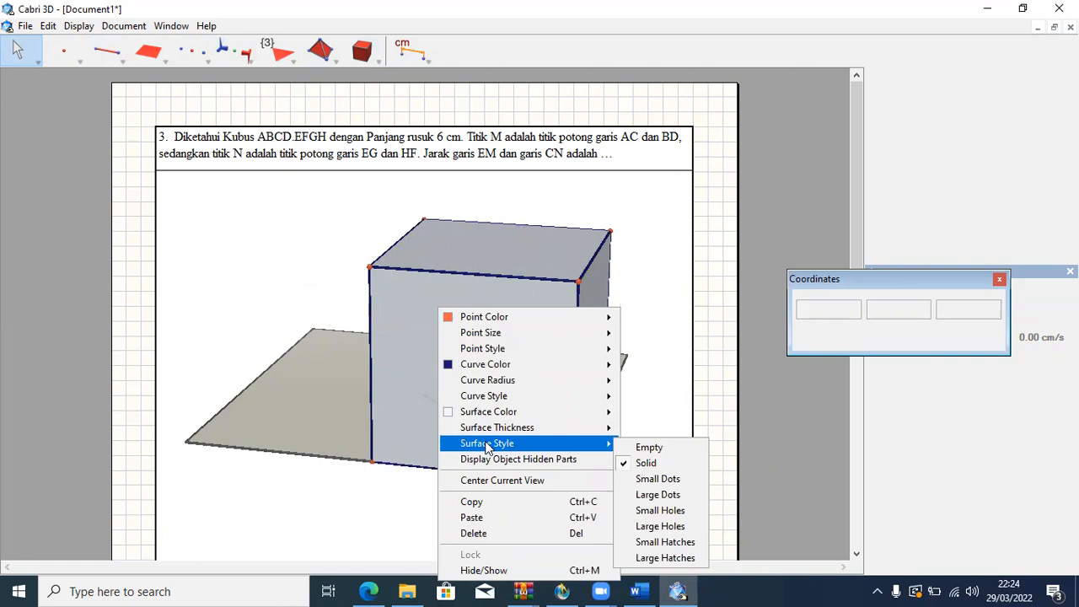
left_click(663, 452)
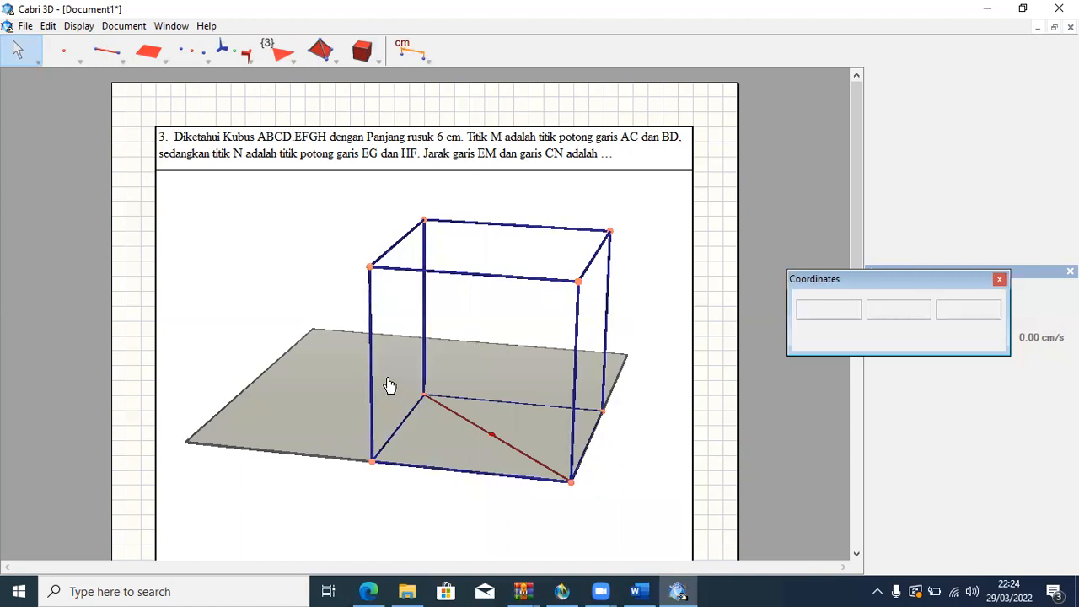
Hide the diagonal segment and its midpoint in the cube's base.
right_click(463, 421)
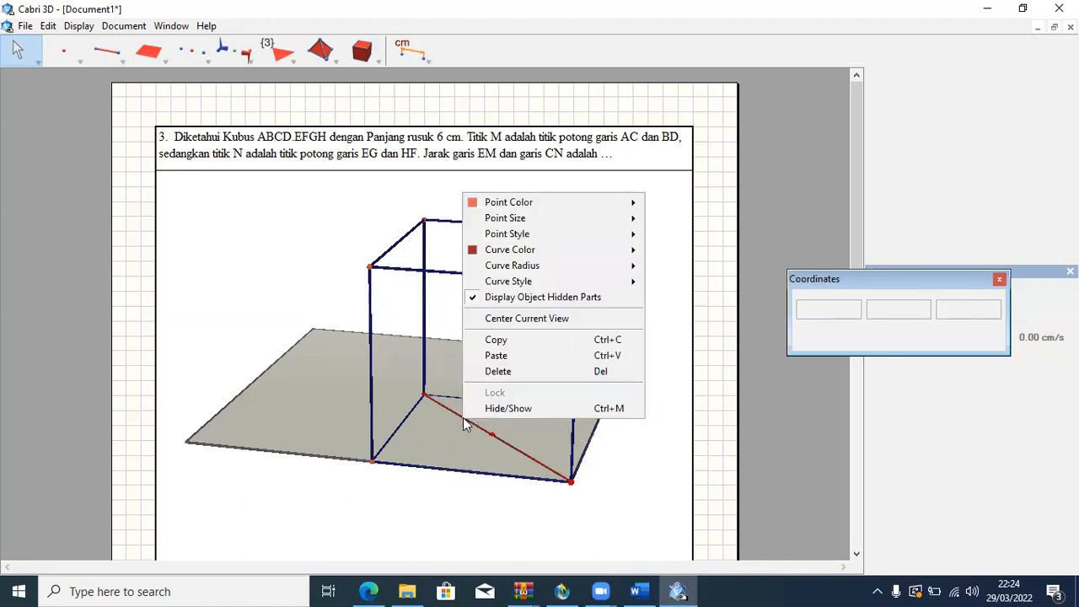
left_click(472, 409)
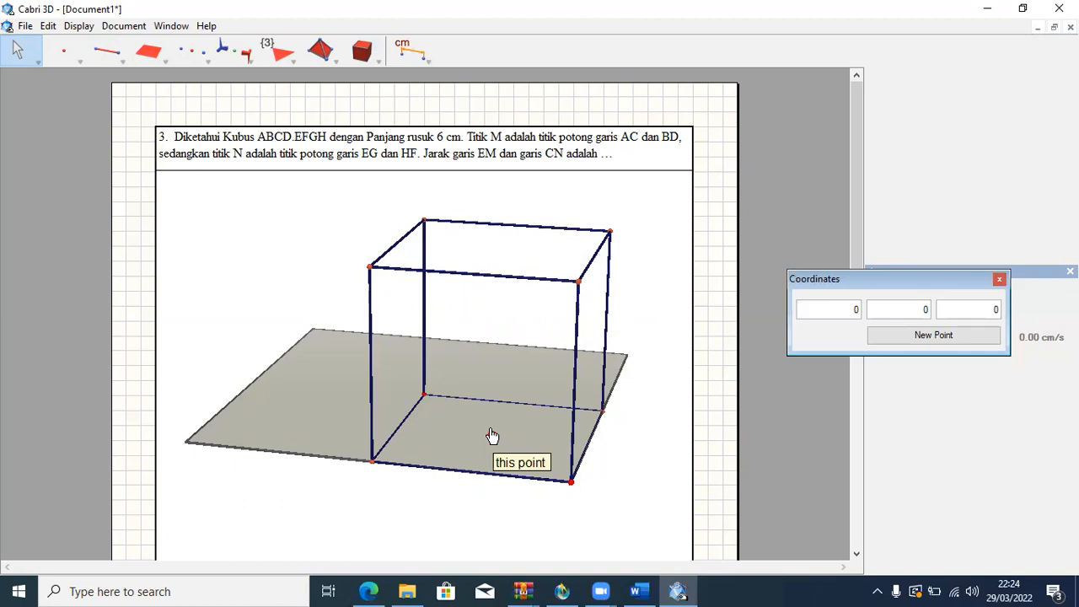
right_click(493, 436)
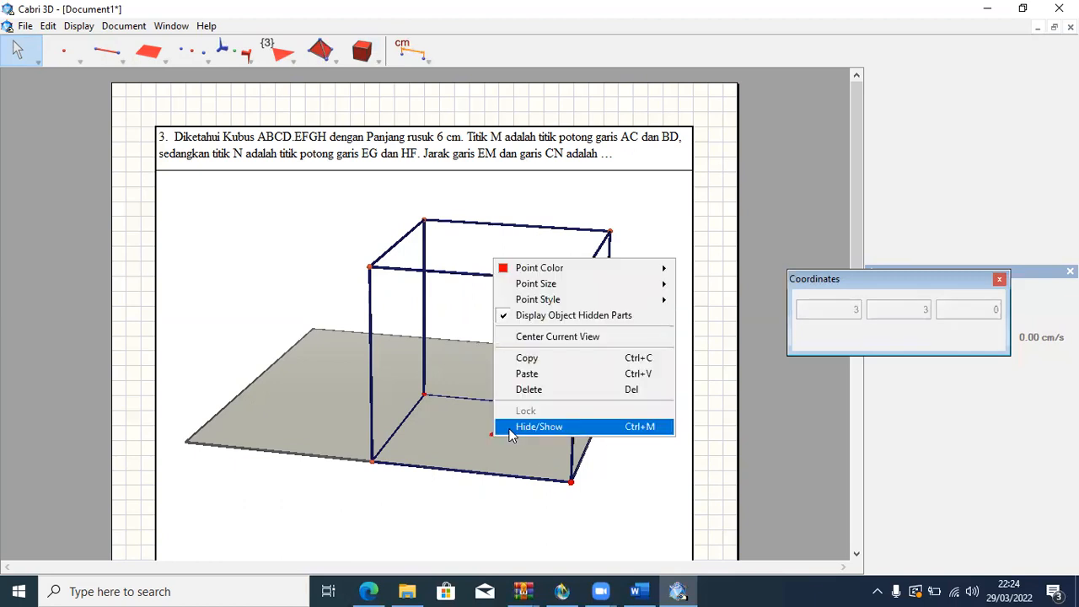
left_click(510, 427)
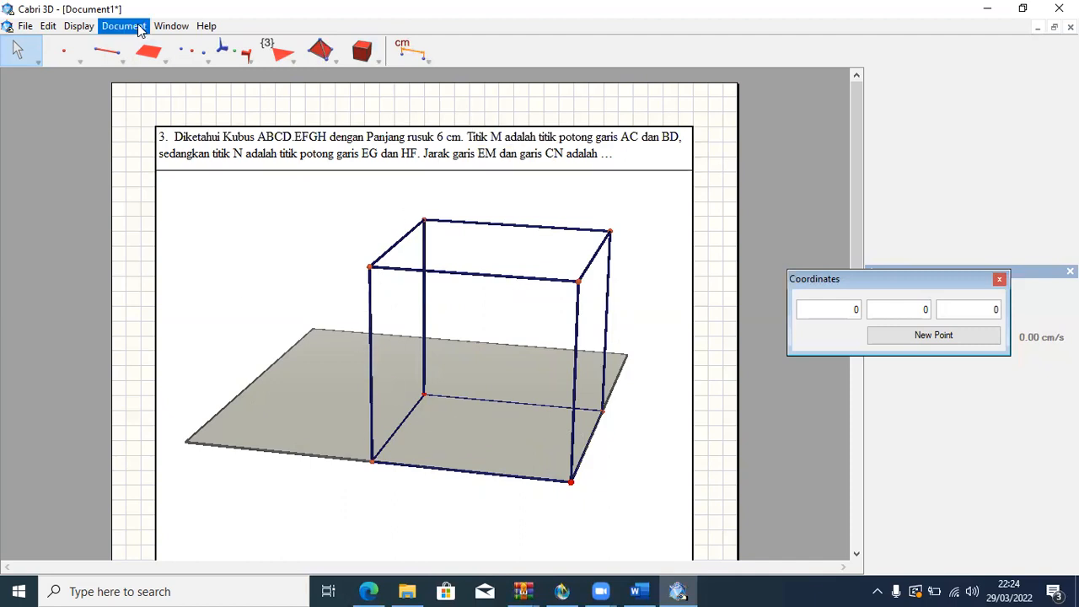
Place a point on the front-left vertex of the cube's base and label it A.
left_click(71, 55)
left_click(71, 55)
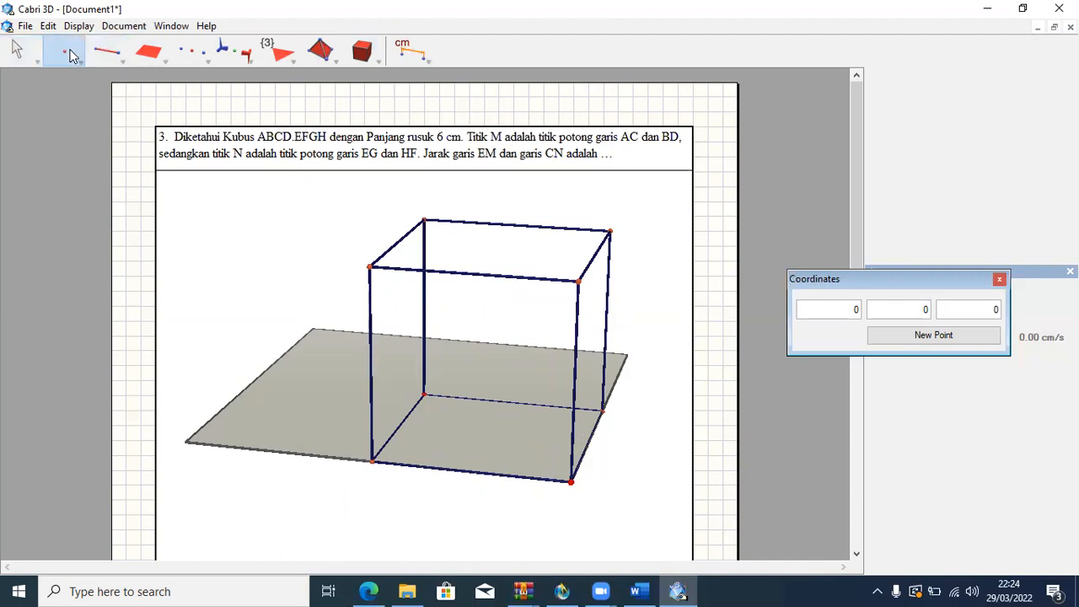
left_click(72, 55)
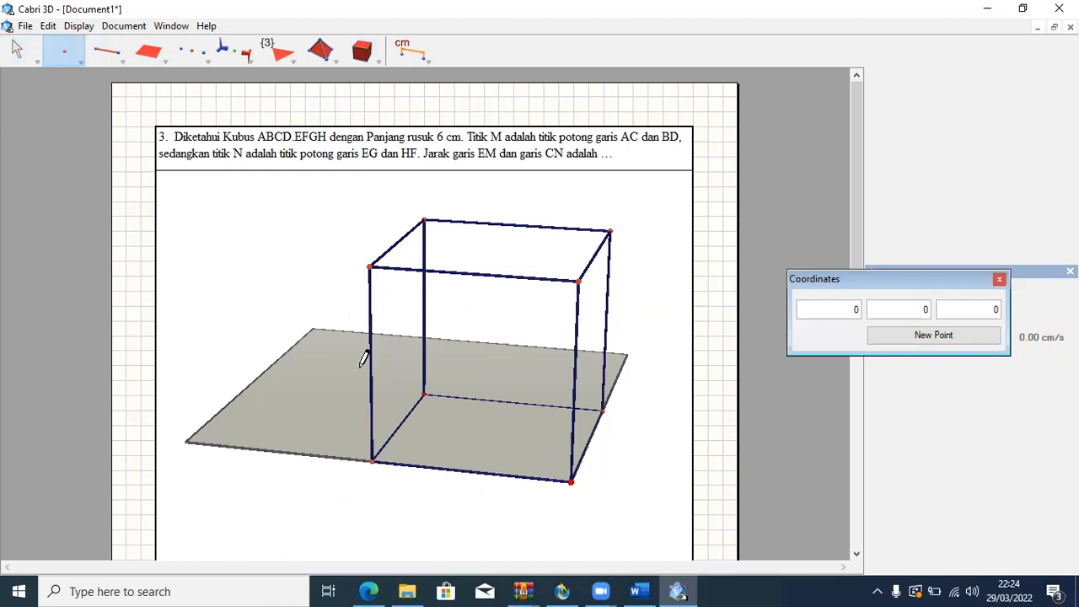
left_click(372, 463)
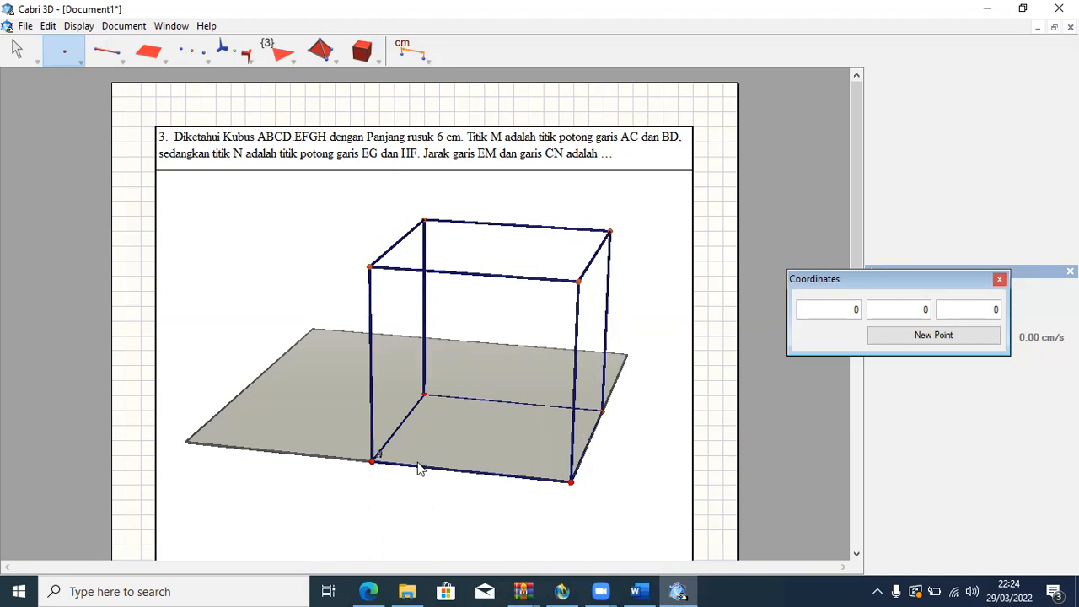
Place a point on the front-right vertex of the cube's base and label it B.
left_click(570, 482)
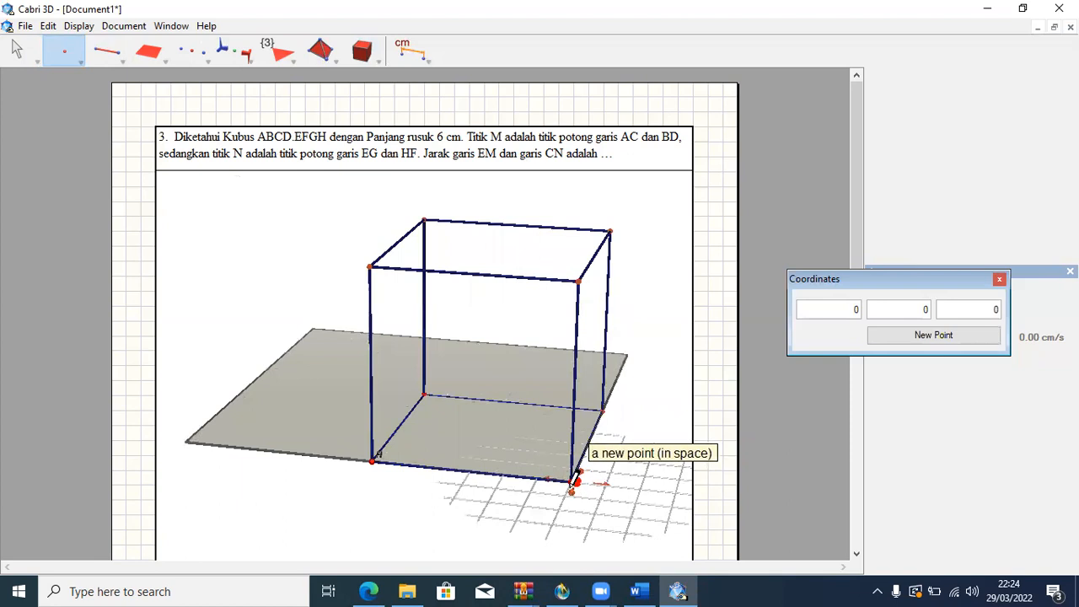
left_click(572, 478)
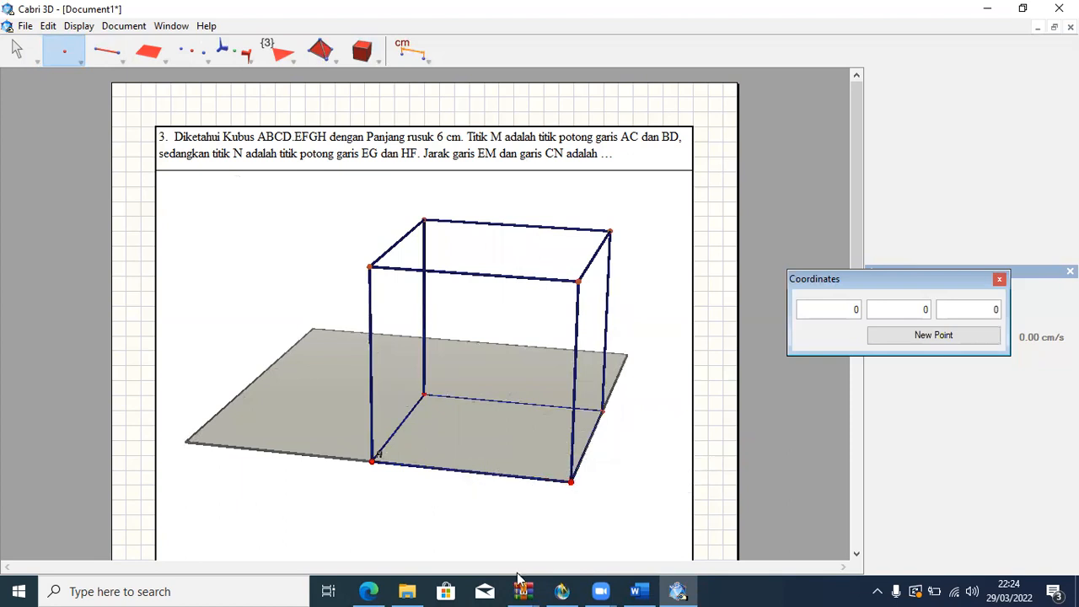
left_click(571, 479)
left_click(25, 53)
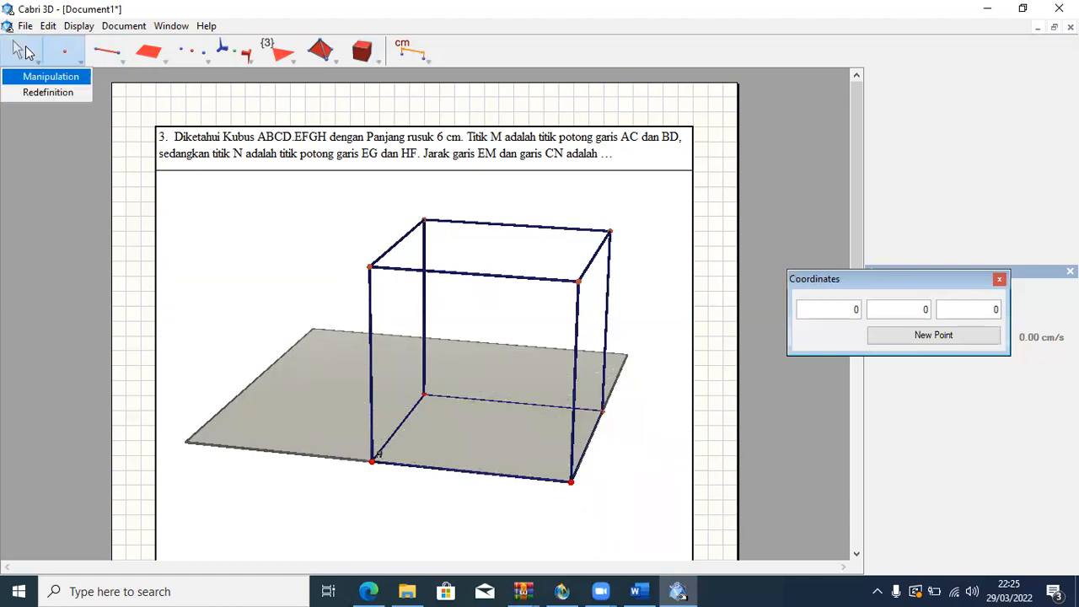
left_click(570, 480)
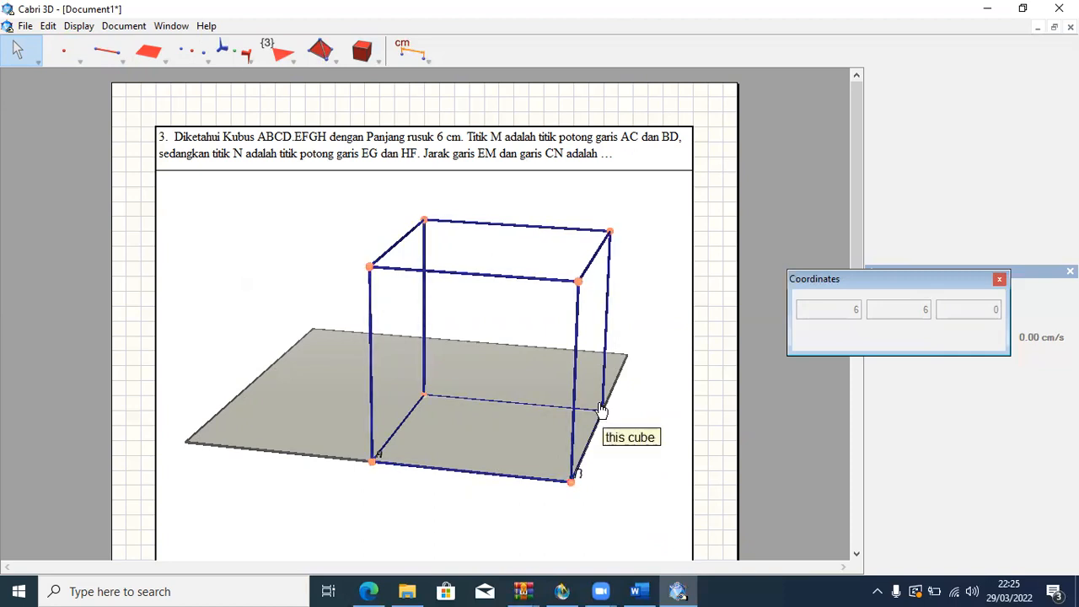
Label the two rear base vertices of the cube, C behind B and D behind A.
left_click(66, 56)
left_click(67, 56)
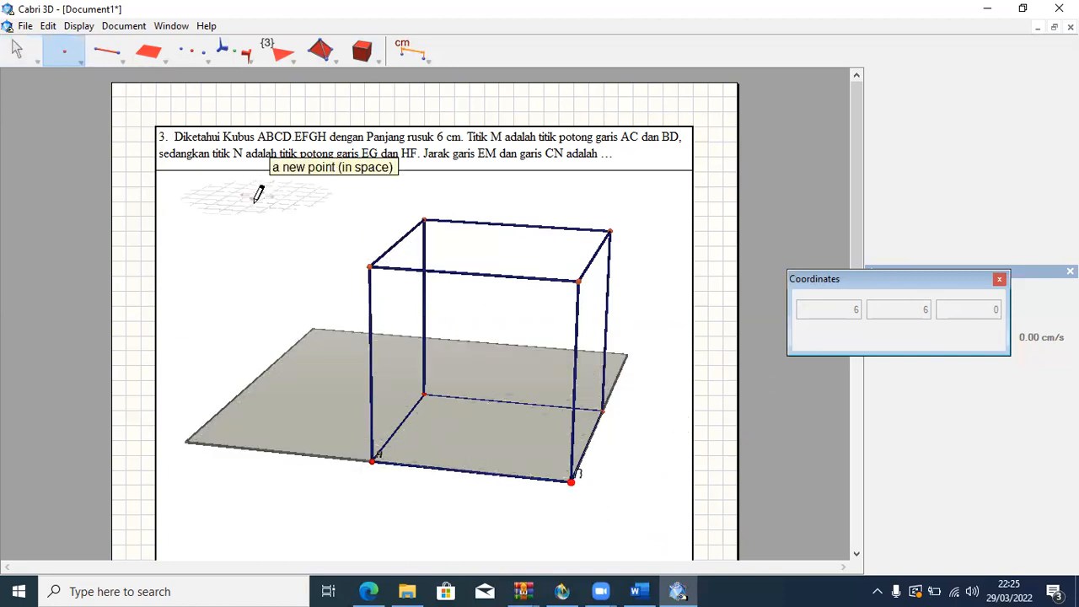
left_click(603, 411)
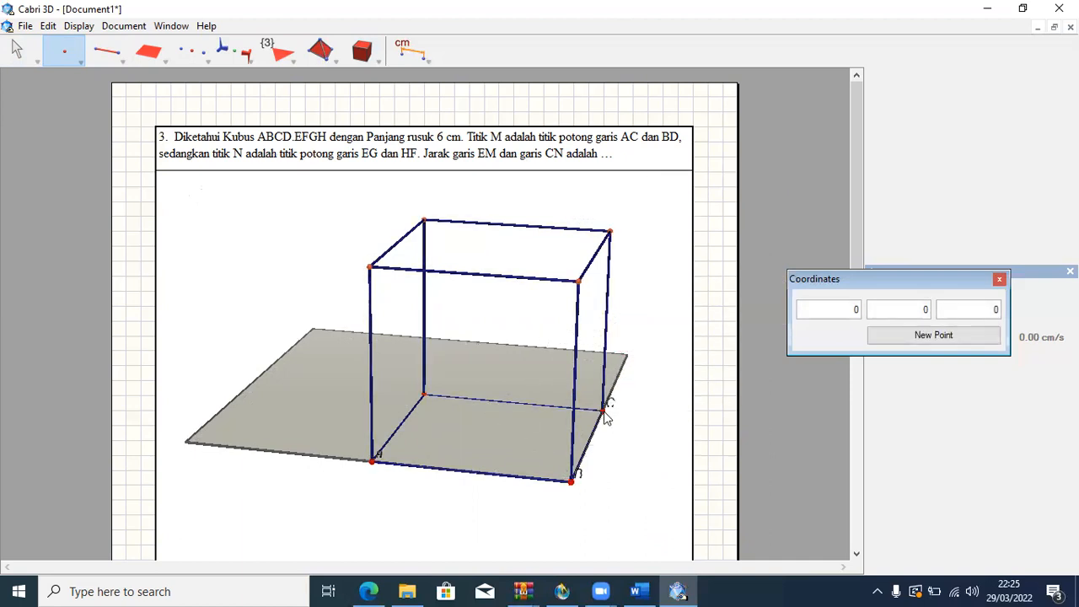
left_click(424, 394)
Label the cube's upper vertices E, F, G and H, directly above A, B, C and D respectively.
left_click(370, 267)
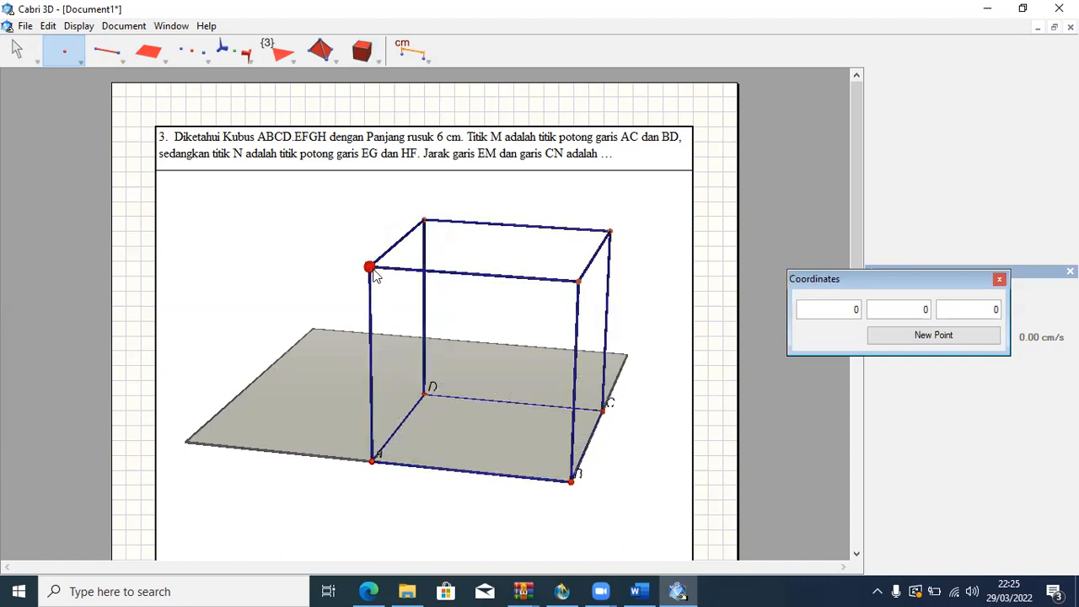
left_click(579, 280)
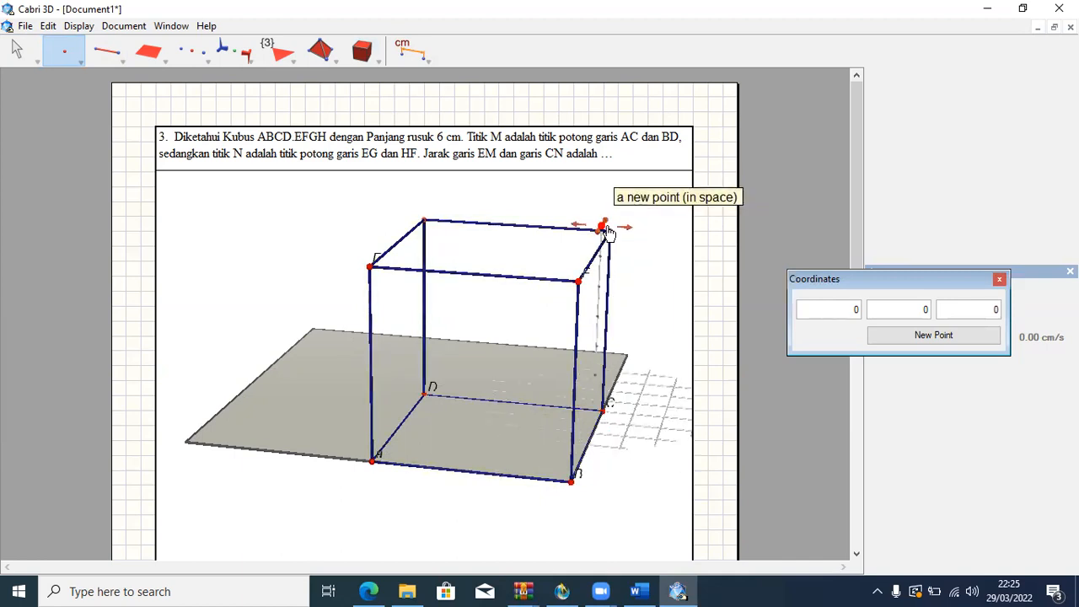
left_click(609, 231)
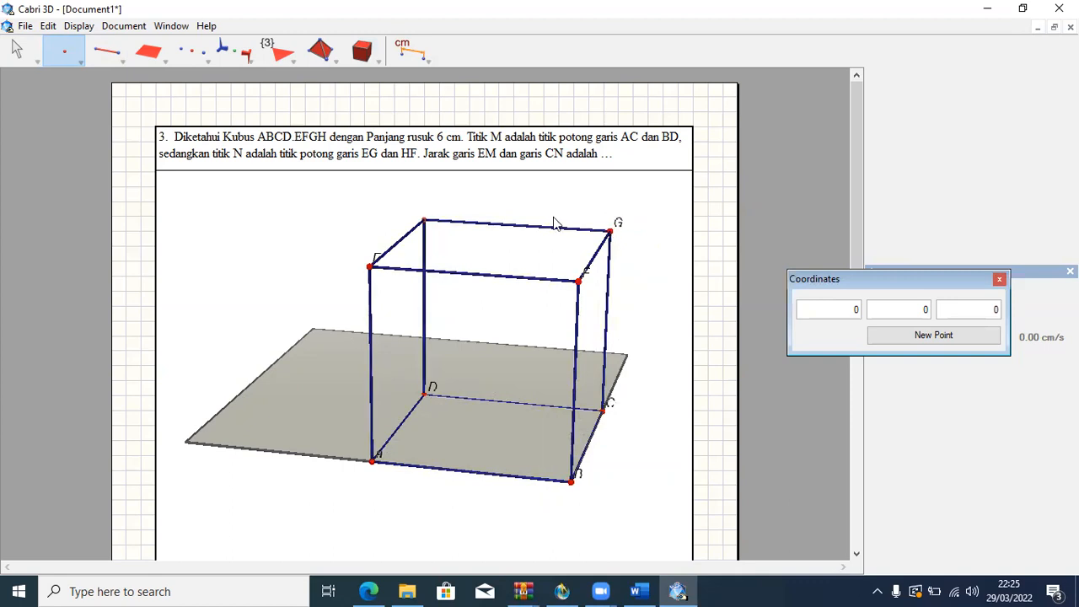
left_click(424, 219)
left_click_drag(17, 49, 16, 48)
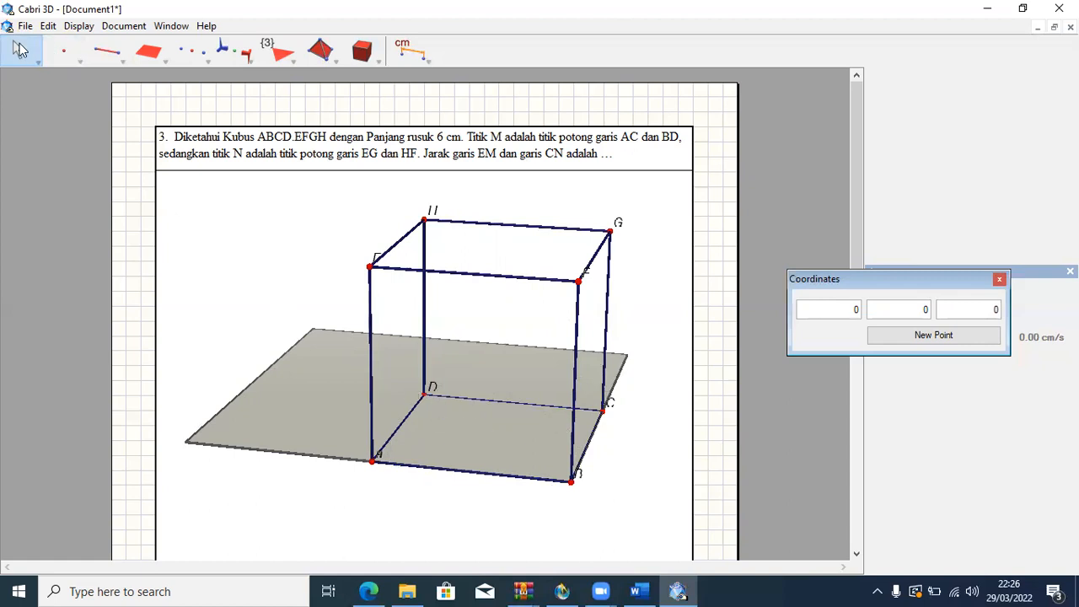
Draw the base diagonals AC and BD as segments.
left_click(107, 53)
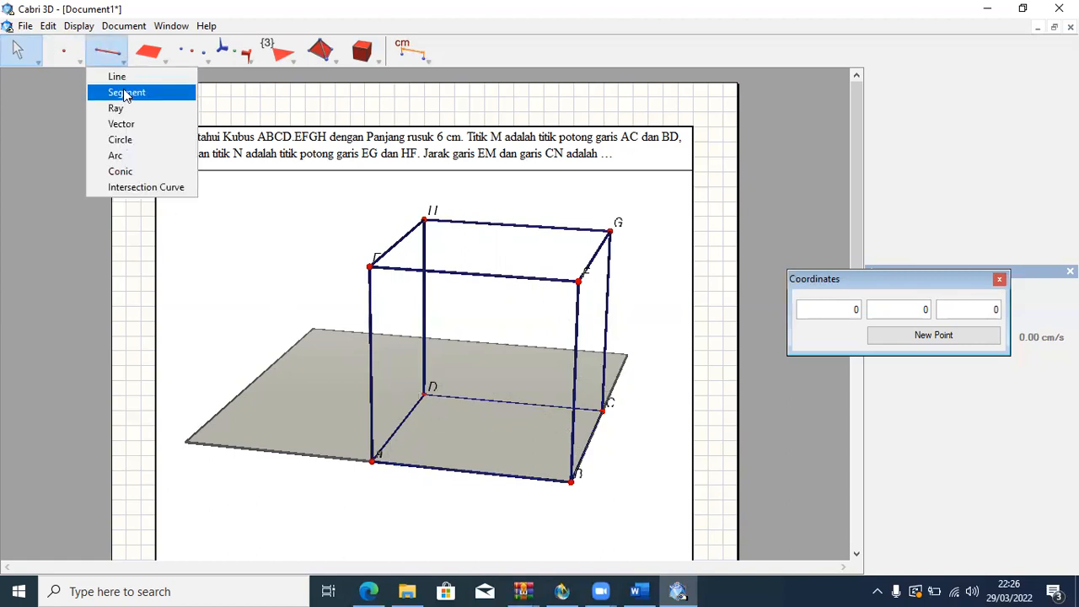
left_click(124, 93)
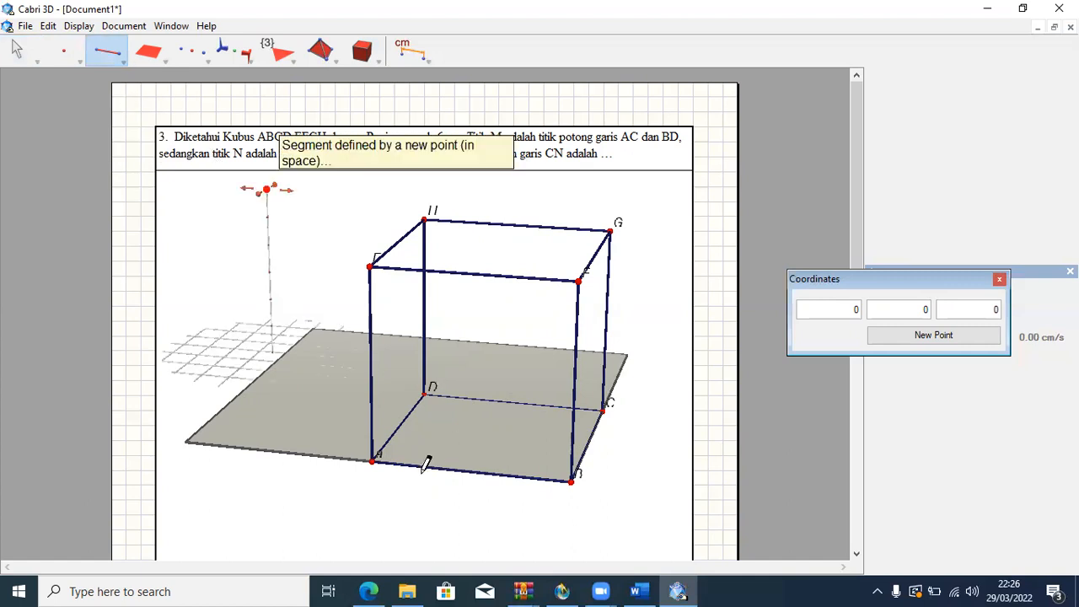
left_click(372, 462)
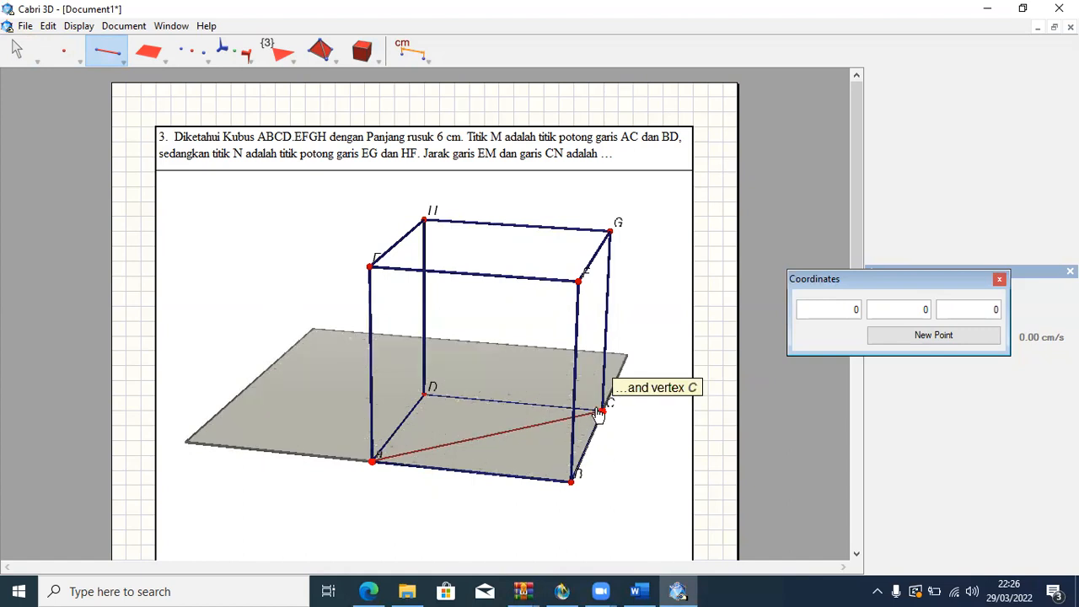
left_click(604, 411)
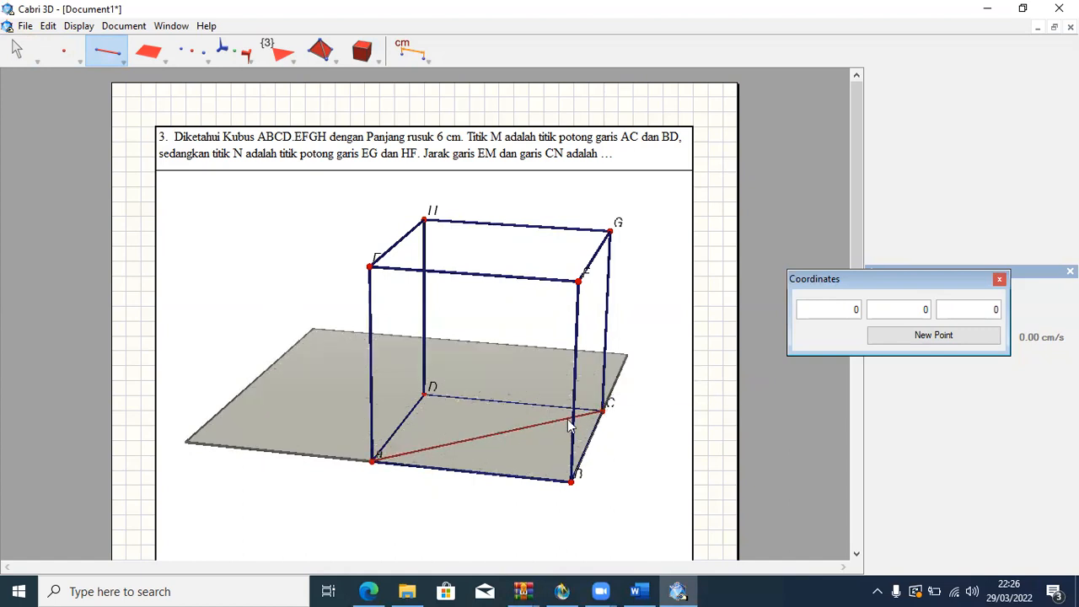
left_click(424, 397)
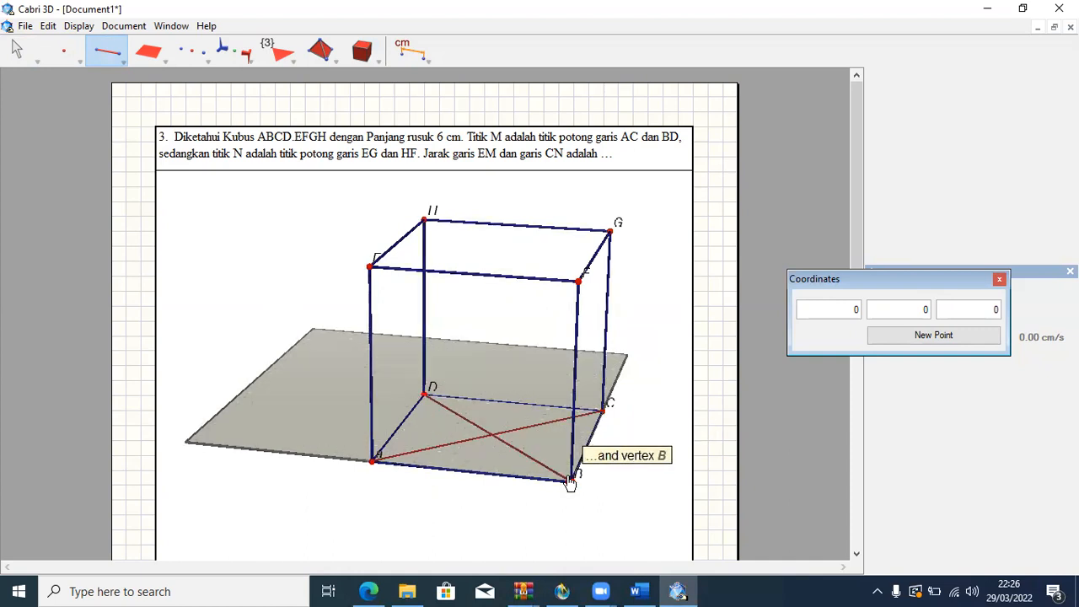
left_click(571, 481)
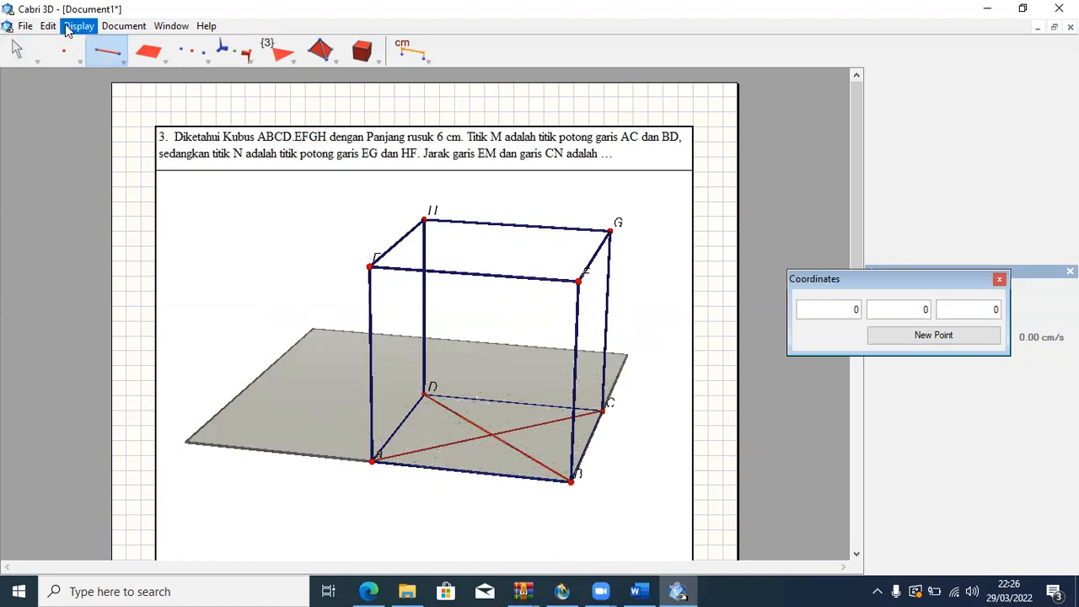
Place a point at the intersection of diagonals AC and BD and label it M.
left_click(72, 51)
left_click(71, 51)
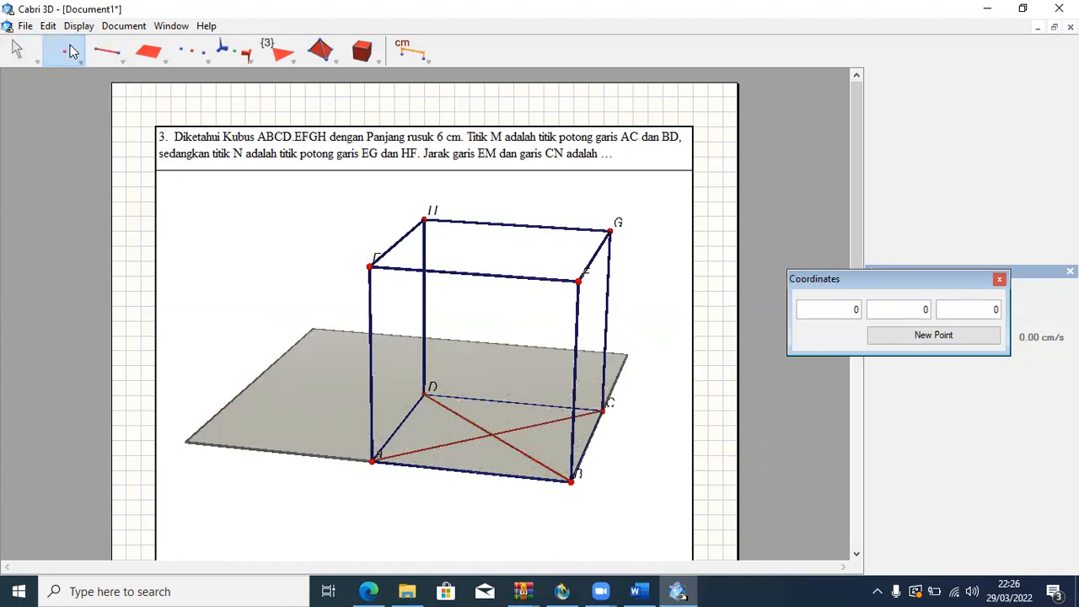
left_click(492, 433)
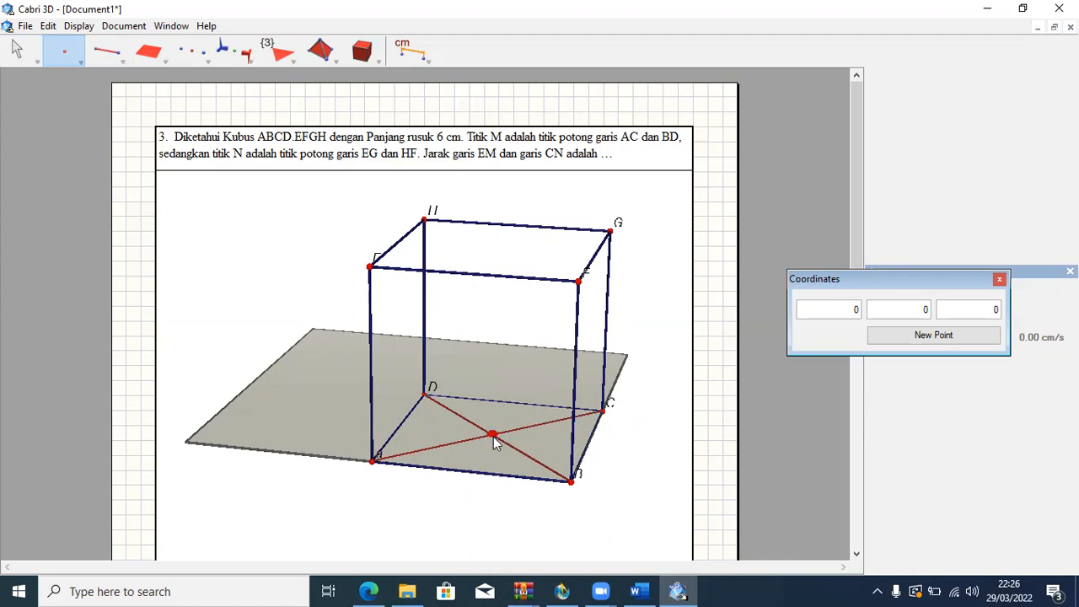
left_click(18, 50)
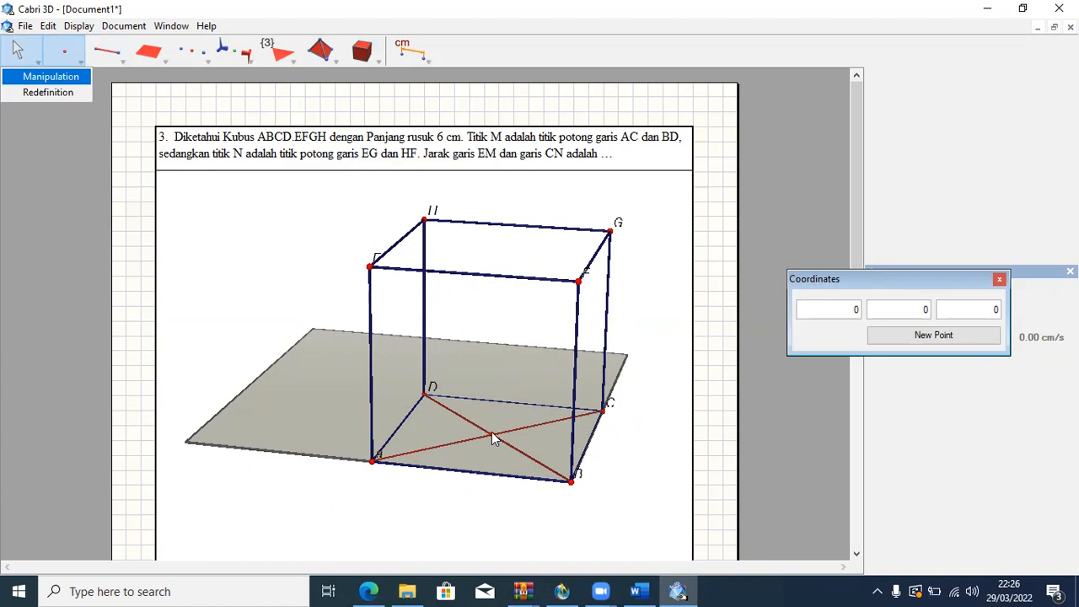
key("Escape")
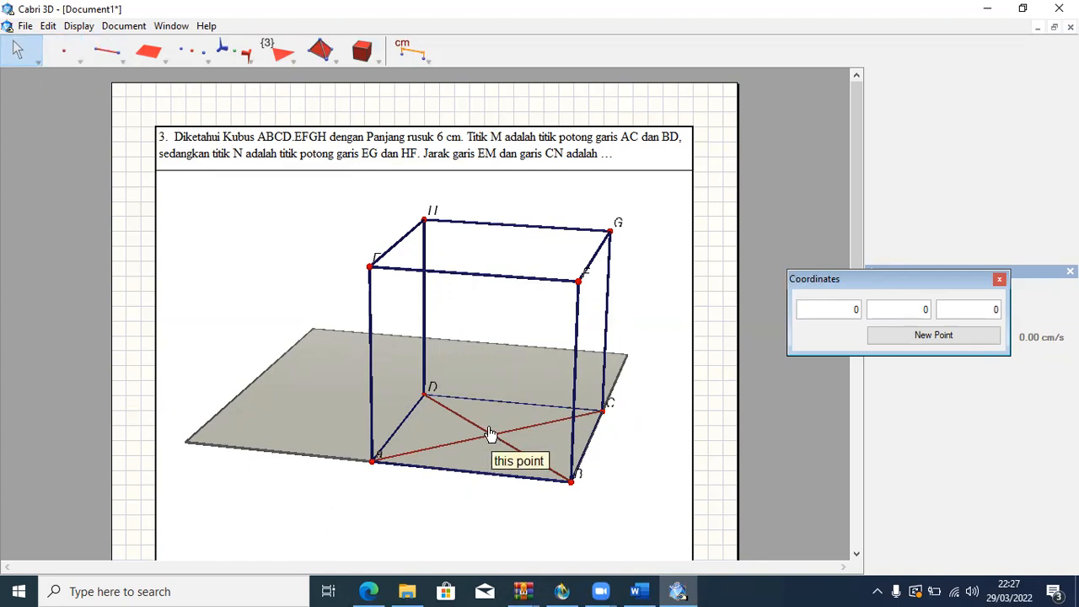
left_click(491, 435)
type("M")
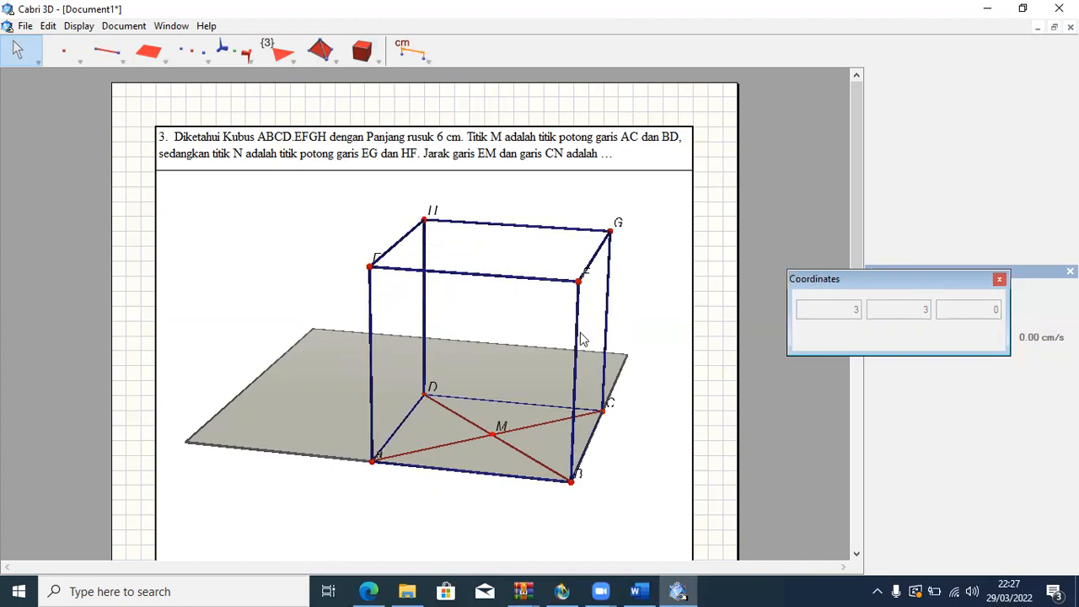
Draw the top-face diagonals EG and FH as segments.
left_click(118, 52)
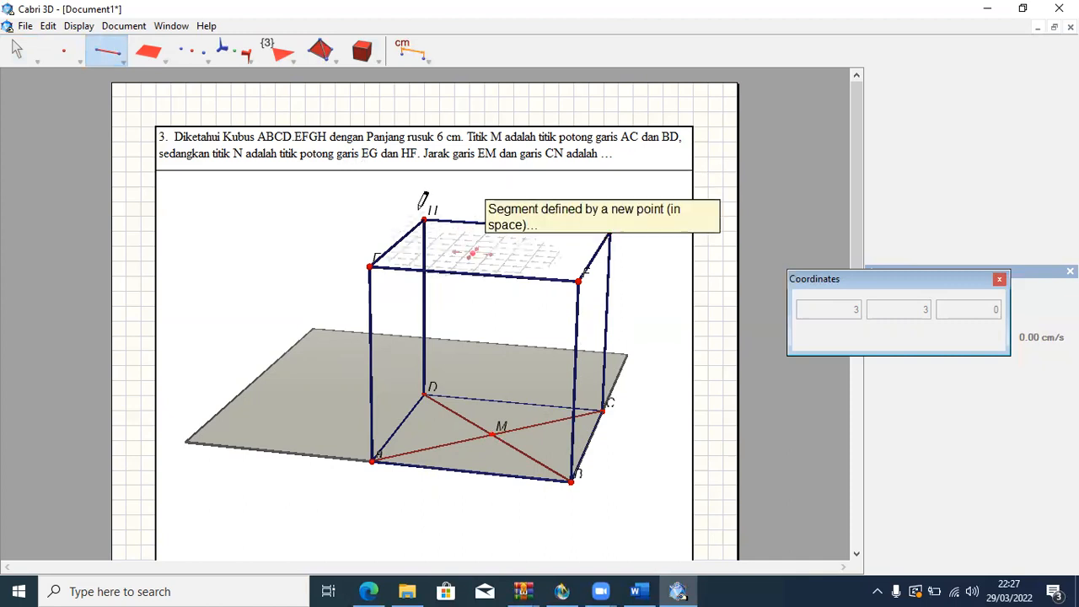
left_click(371, 265)
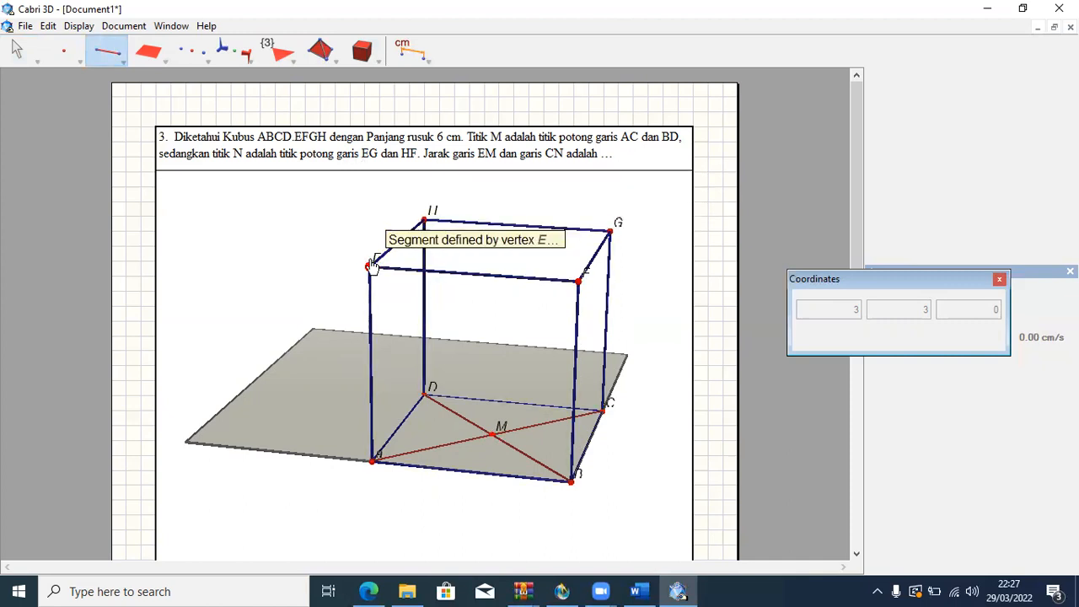
left_click(605, 230)
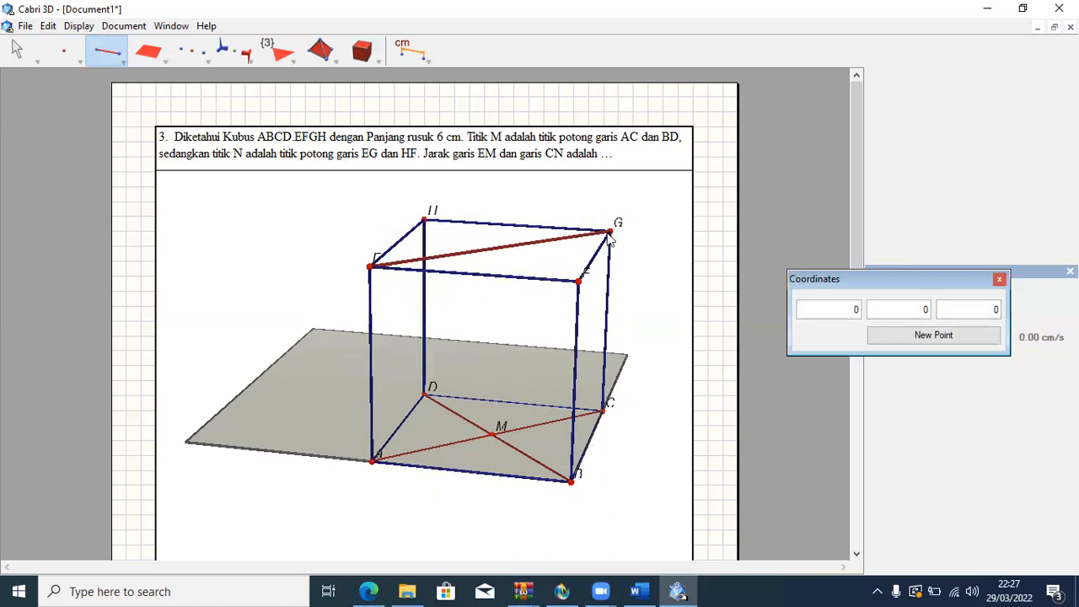
left_click(577, 281)
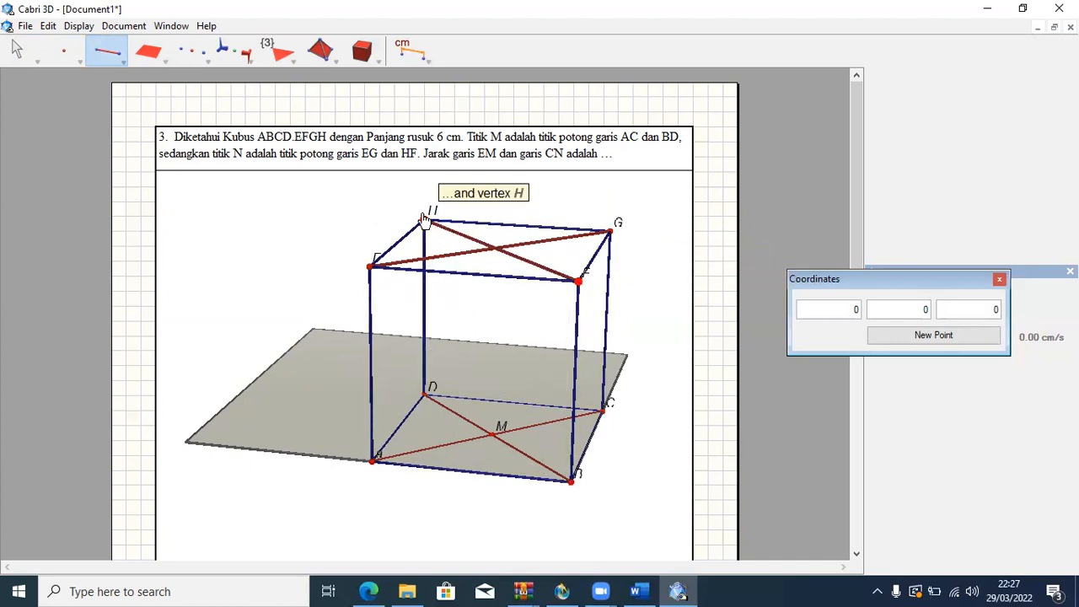
left_click(424, 220)
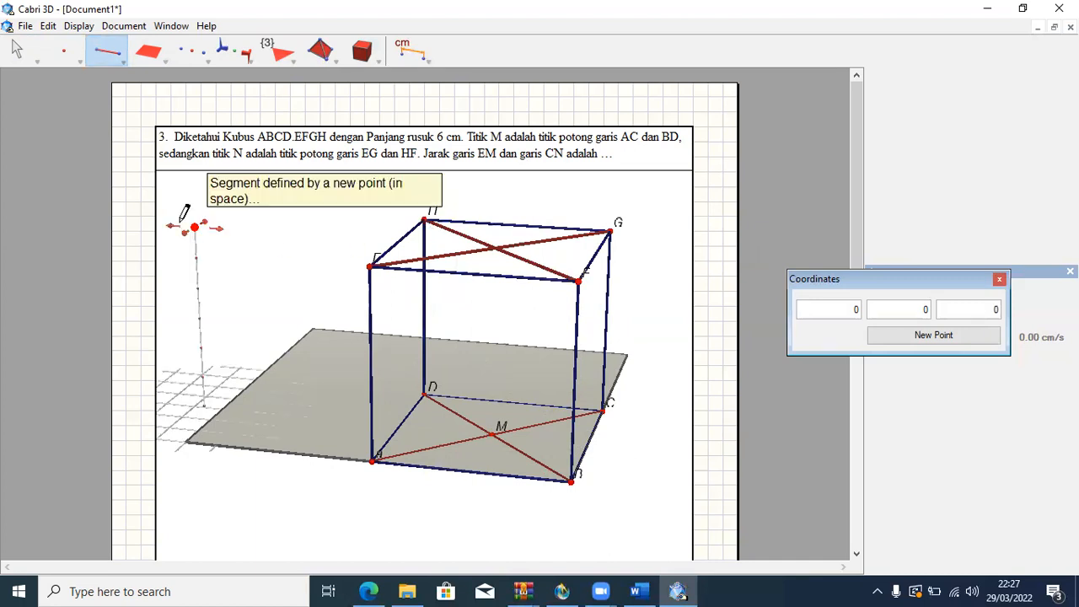
Place a point at the intersection of diagonals EG and FH and label it N.
left_click(68, 54)
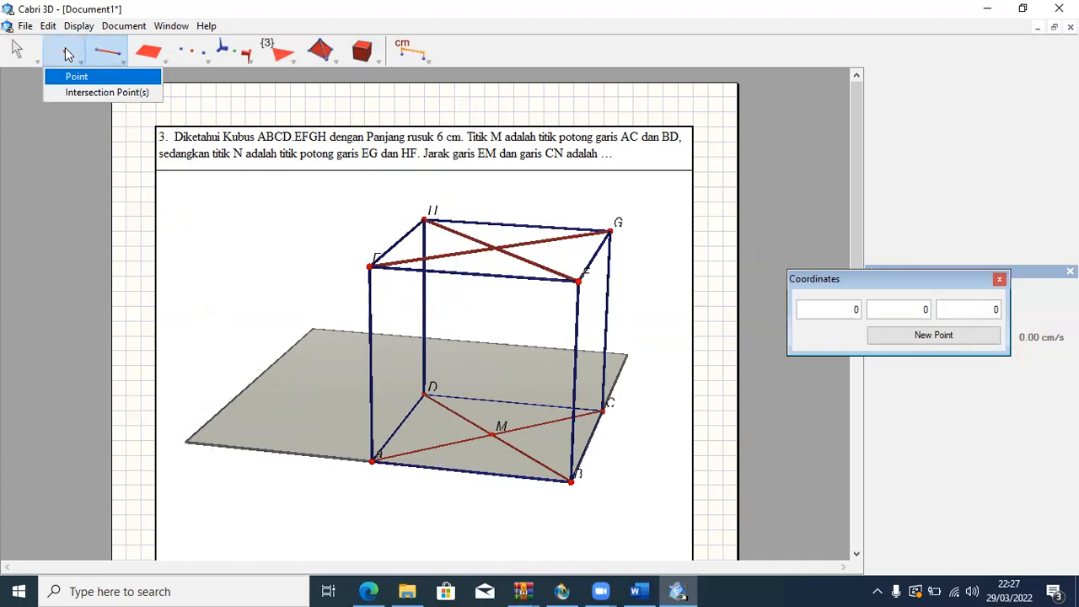
left_click(76, 75)
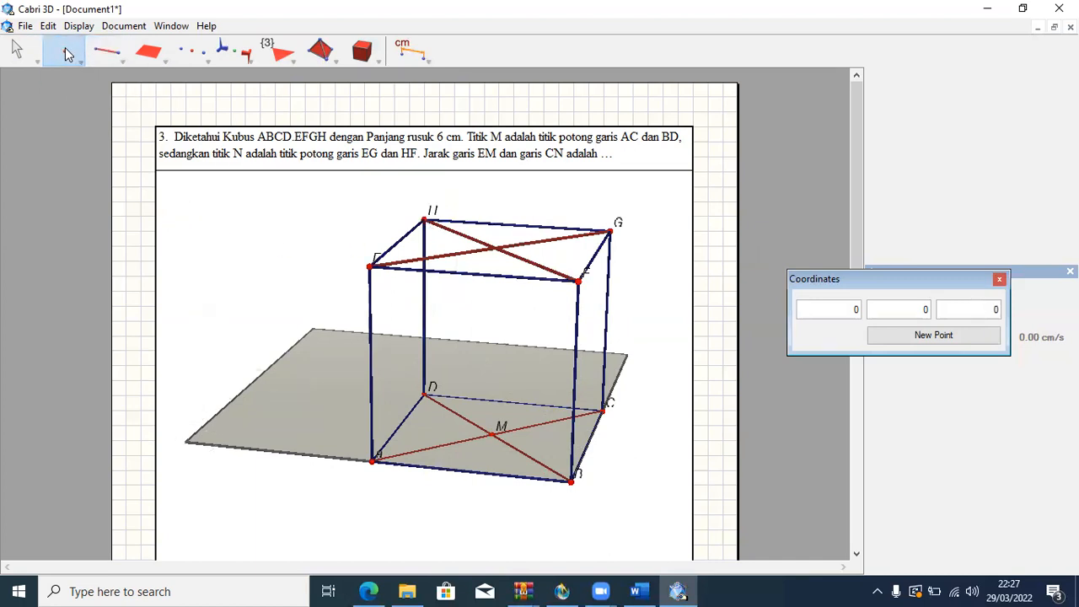
left_click(495, 247)
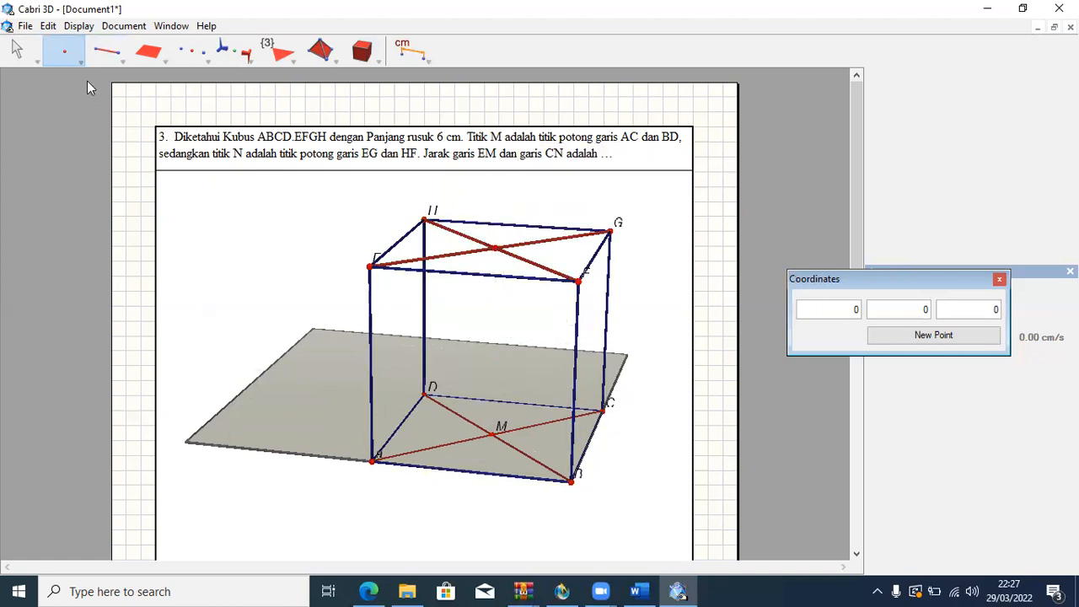
left_click(21, 49)
left_click(50, 75)
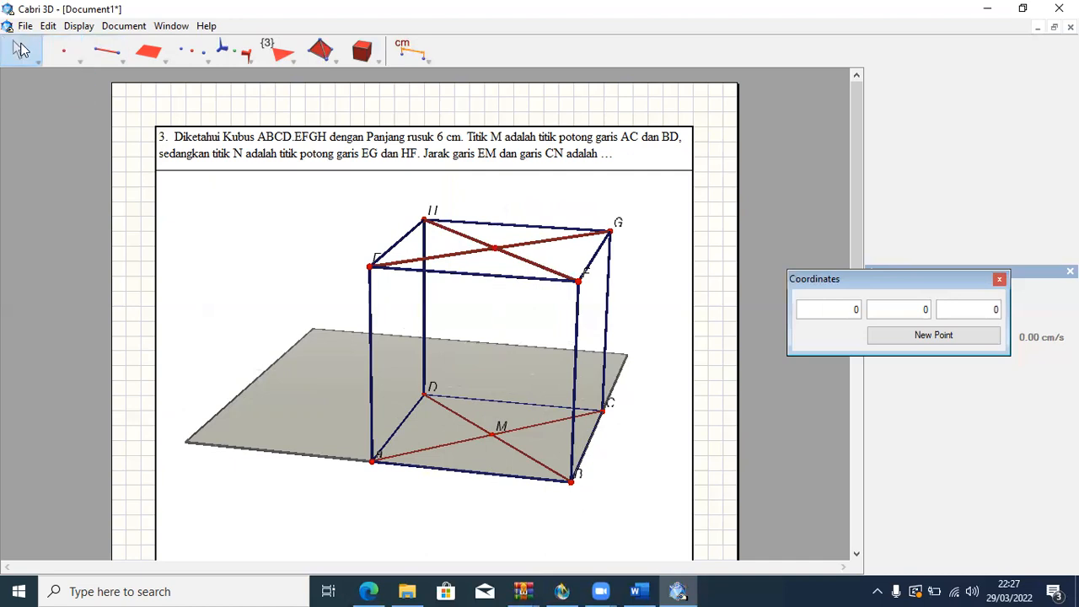
left_click(493, 248)
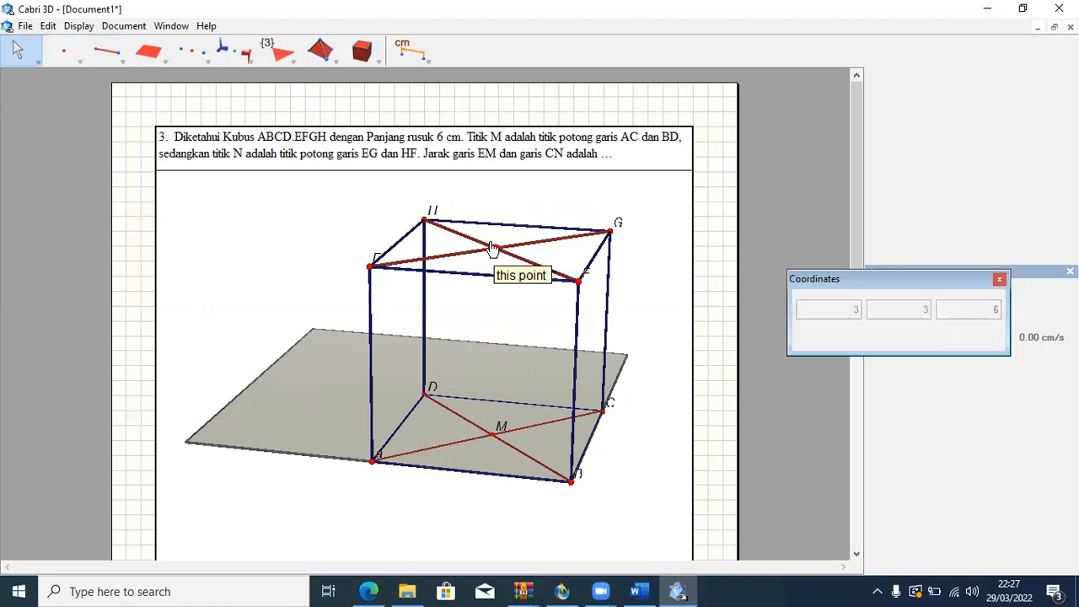
type("N")
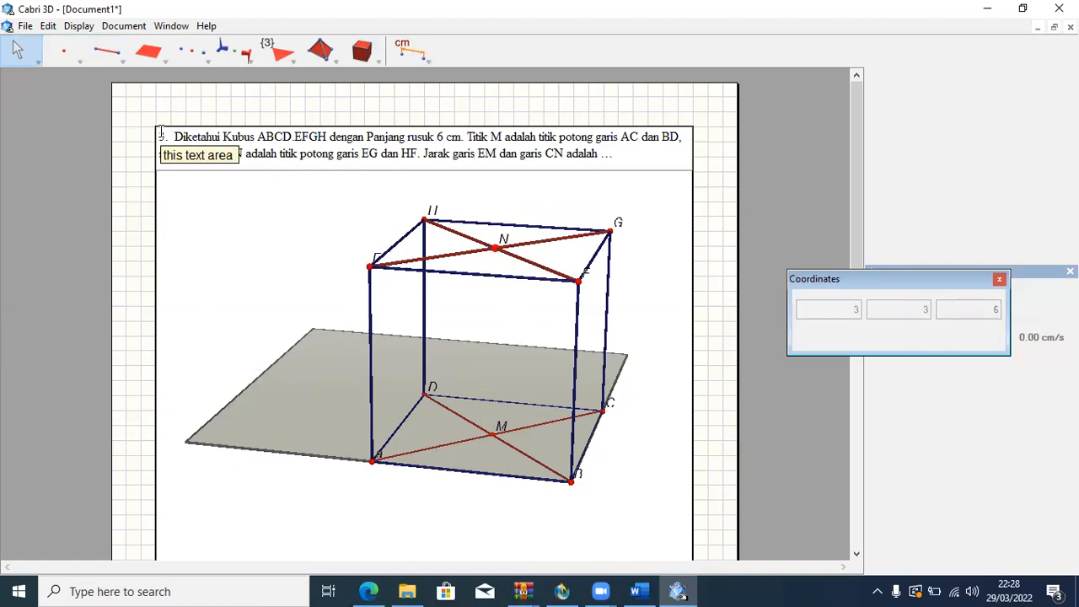
Draw a segment from vertex E to point M.
left_click(105, 52)
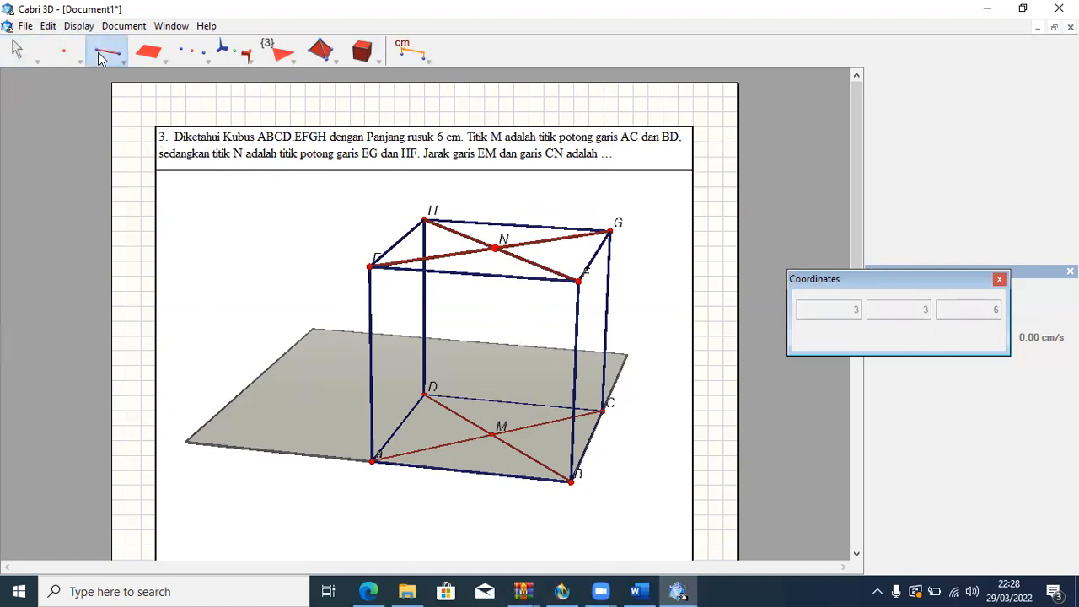
left_click(370, 265)
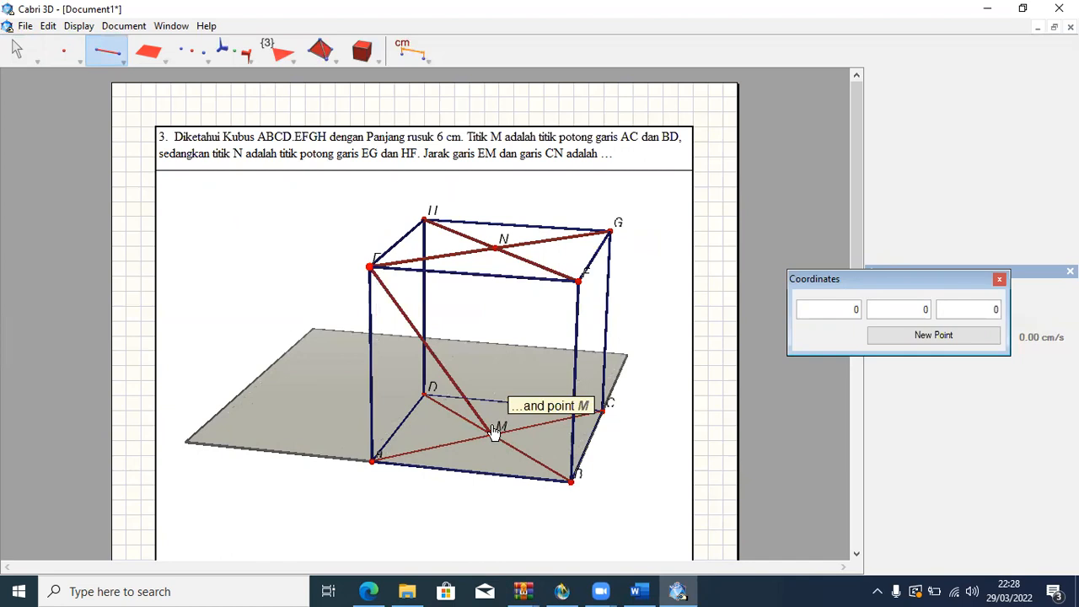
left_click(497, 437)
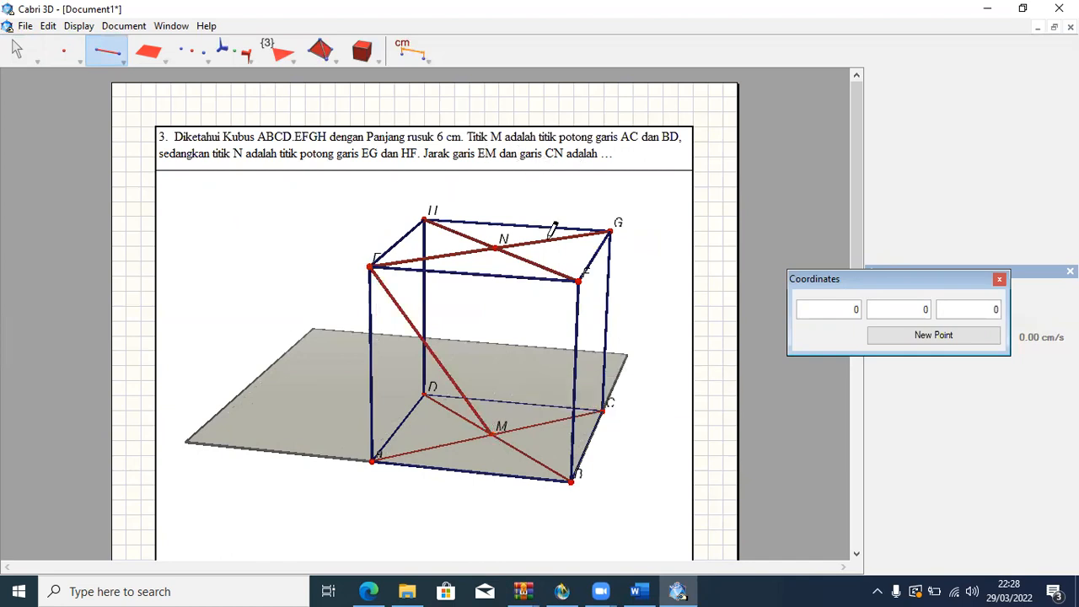
Draw a segment from vertex C to point N.
left_click(603, 409)
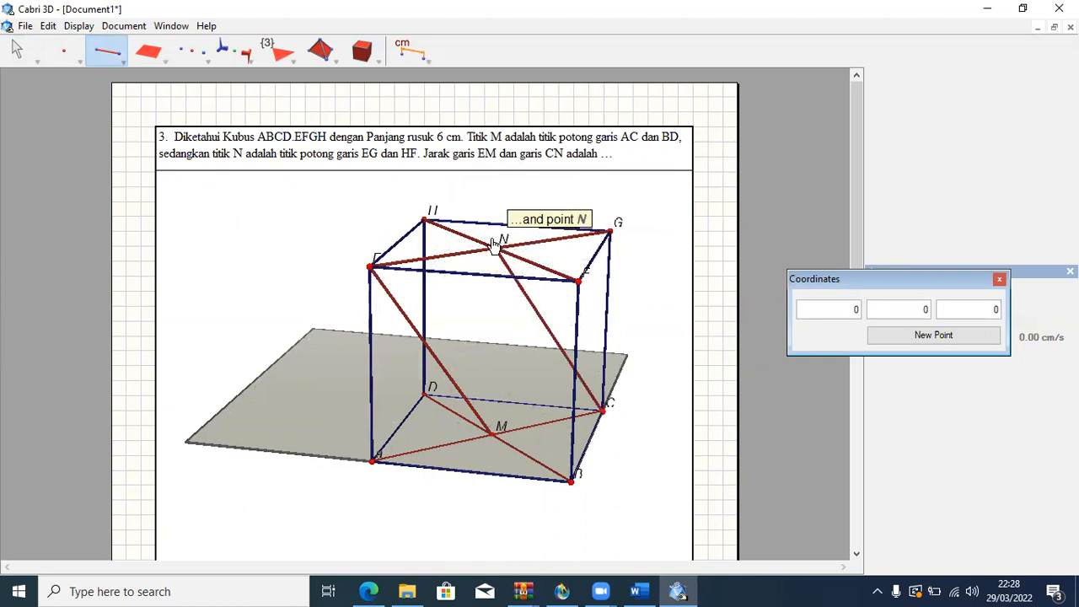
left_click(495, 245)
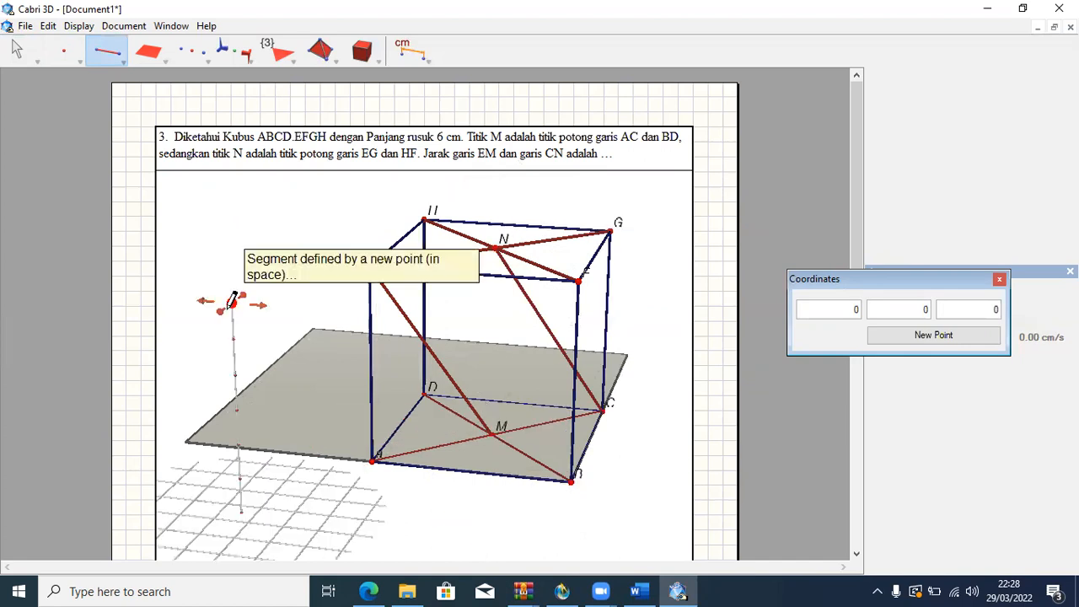
left_click(17, 50)
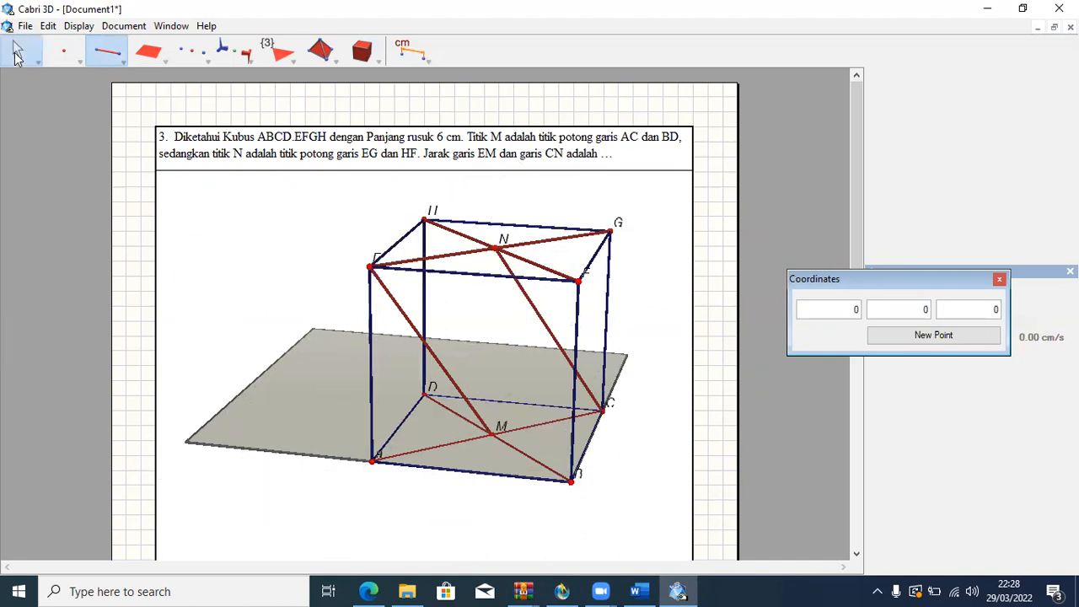
left_click(17, 55)
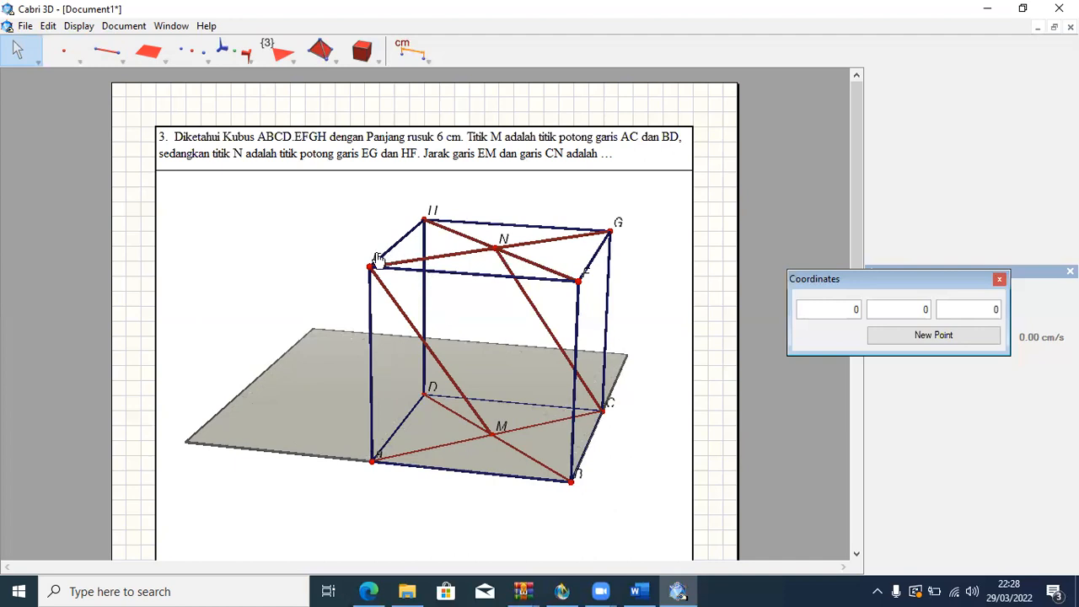
Change the curve style of diagonals BD and HF to Dashed.
right_click(446, 410)
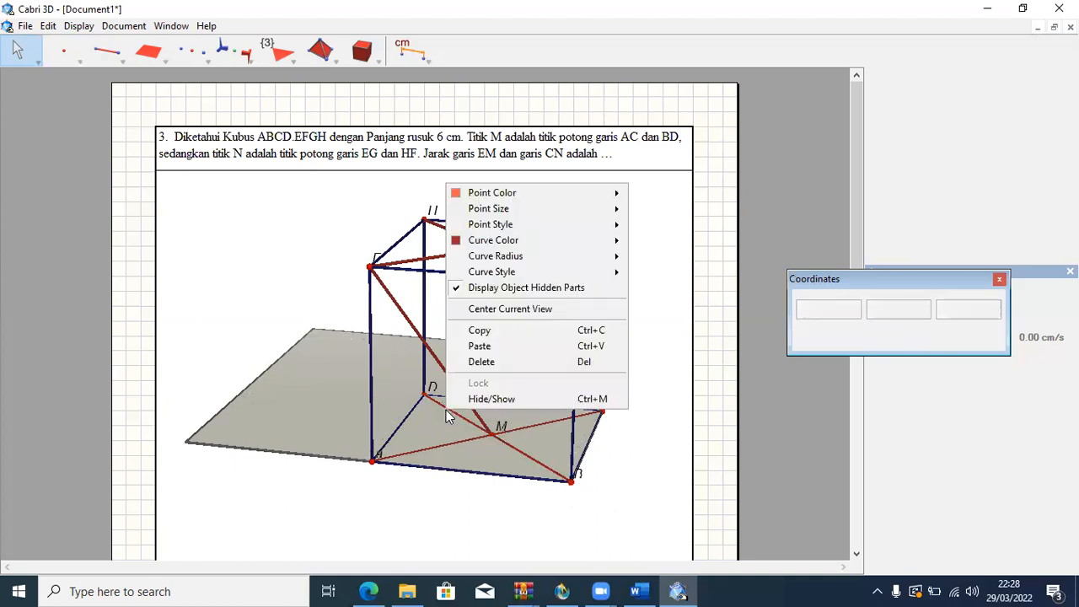
mouse_move(495, 275)
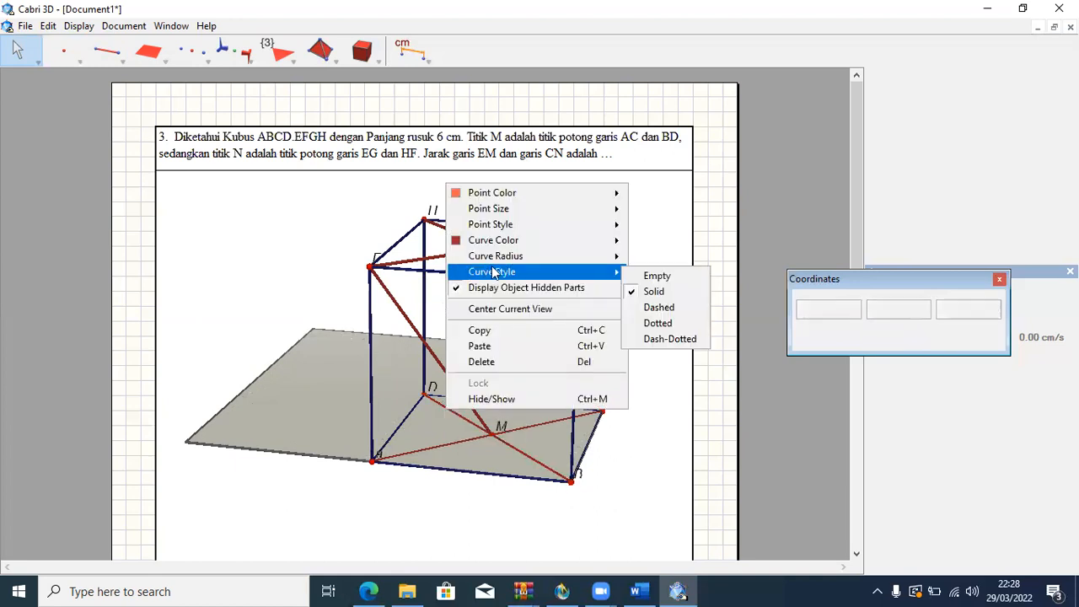
left_click(669, 308)
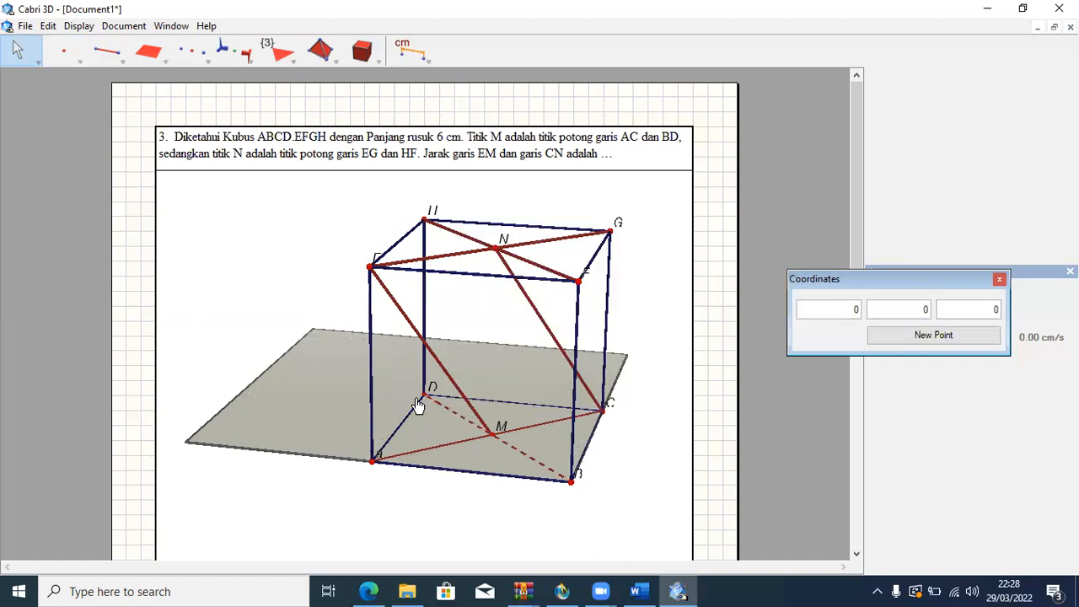
right_click(460, 243)
mouse_move(538, 329)
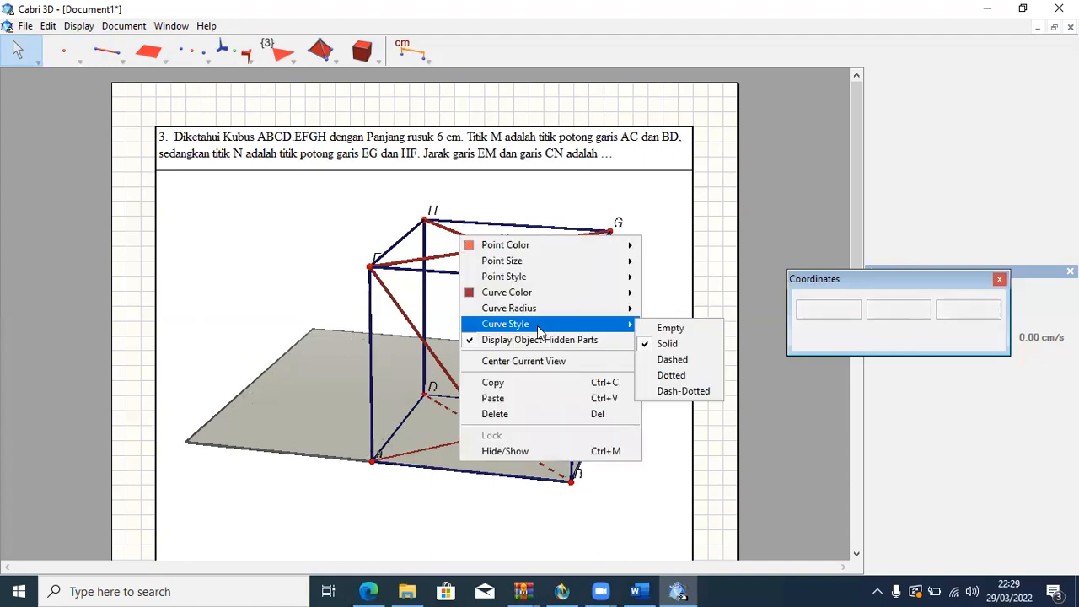
left_click(711, 361)
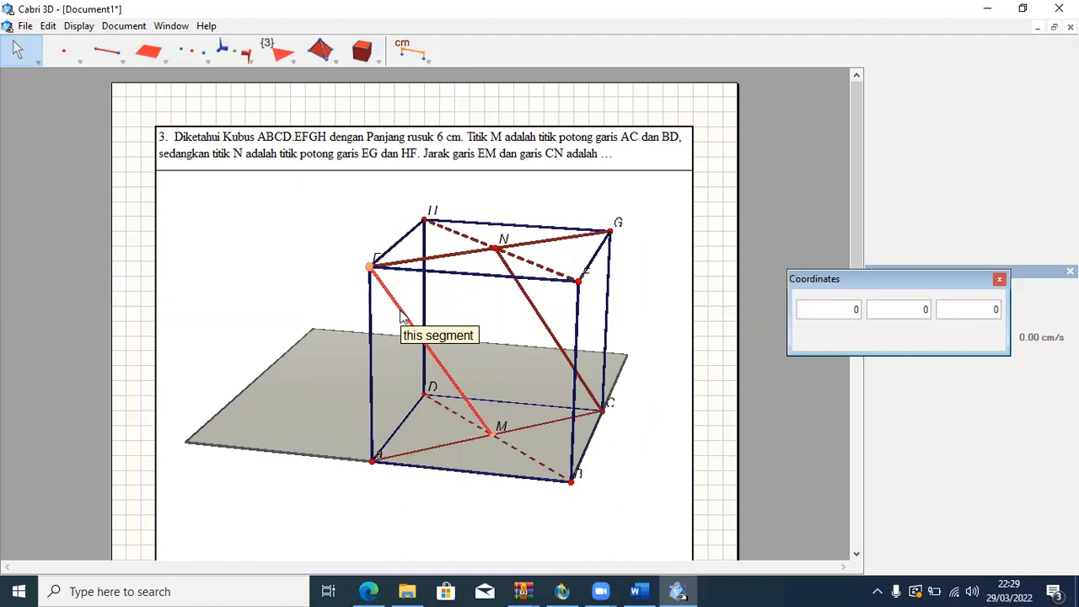
Recolour segments EM and CN green.
right_click(400, 309)
mouse_move(426, 365)
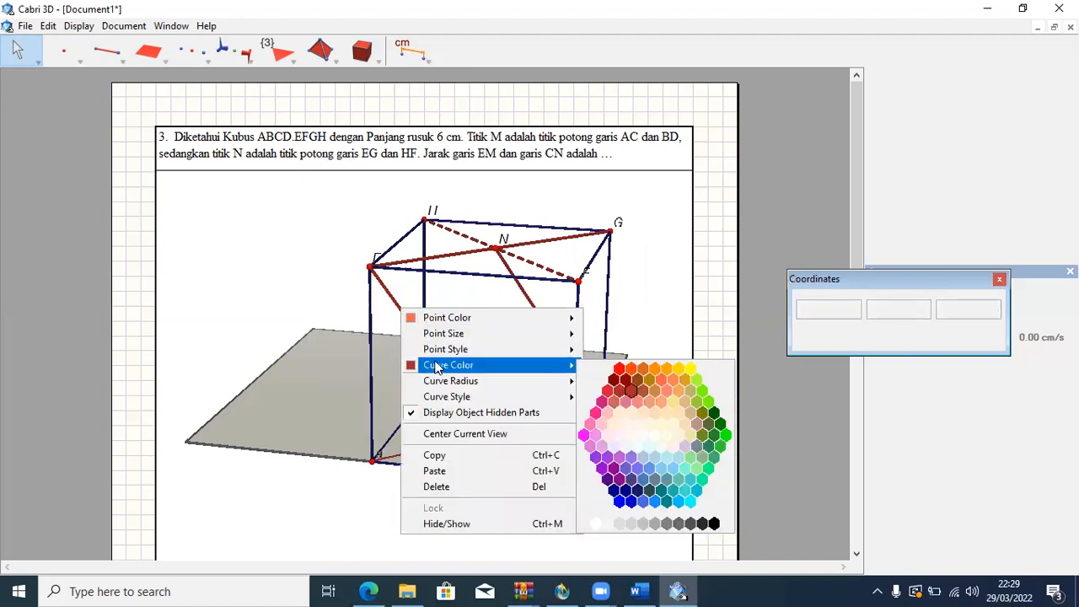
left_click(703, 392)
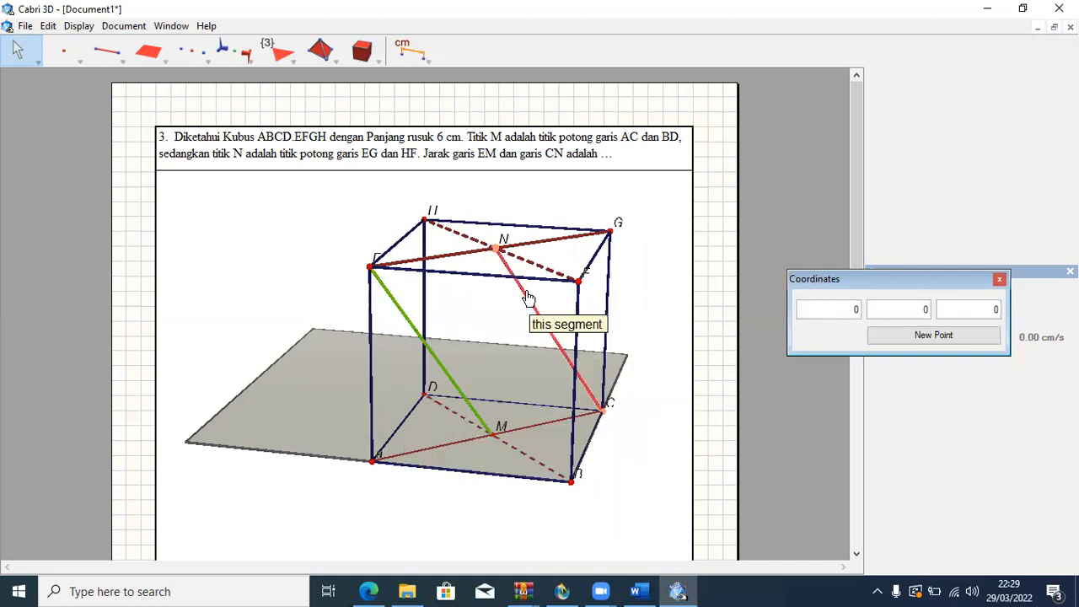
right_click(526, 297)
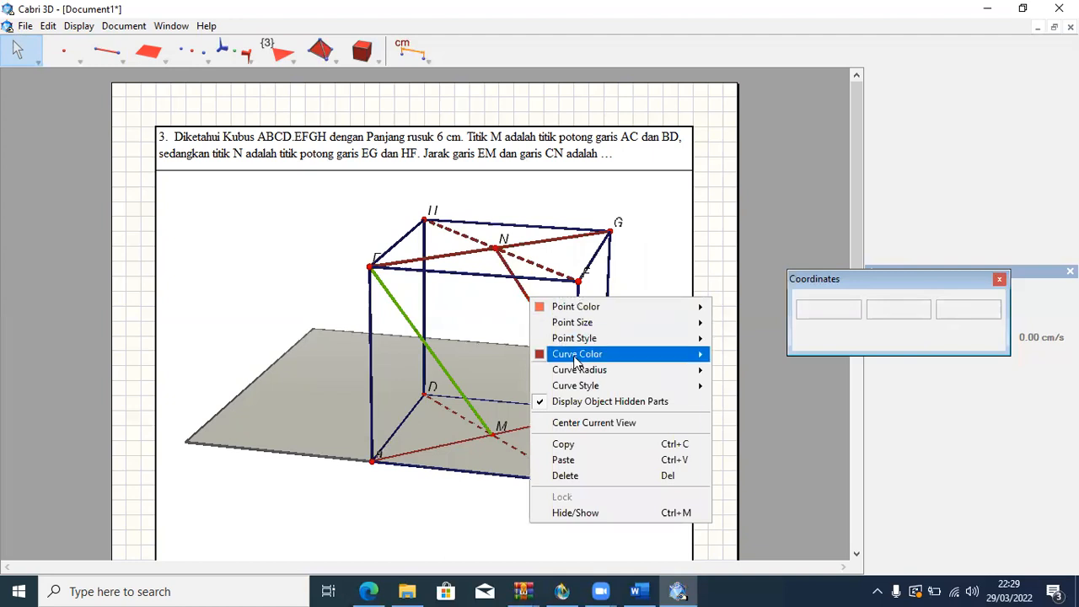
mouse_move(582, 354)
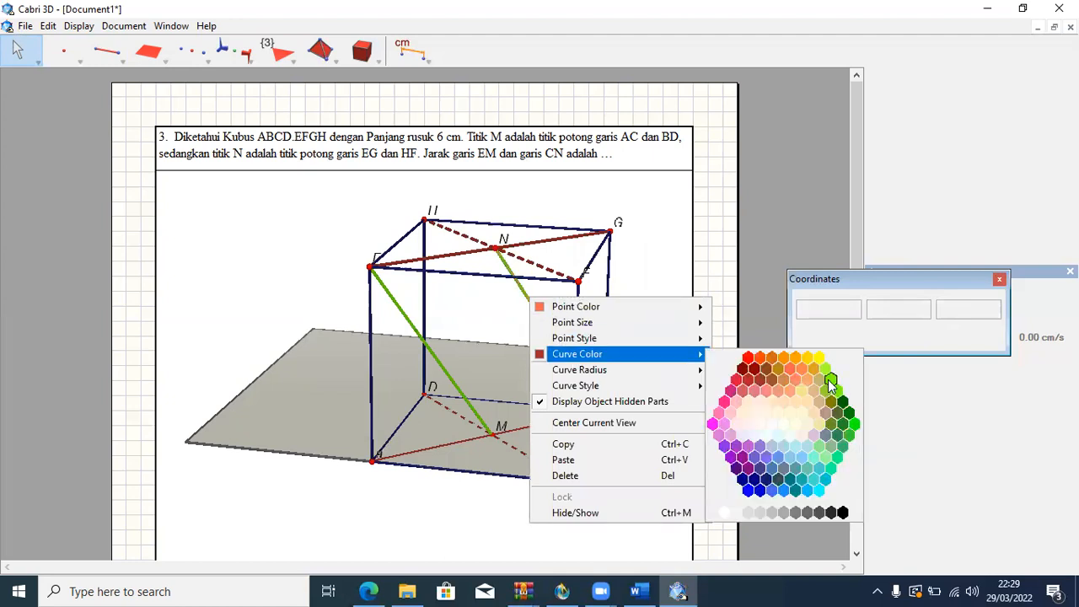
left_click(831, 382)
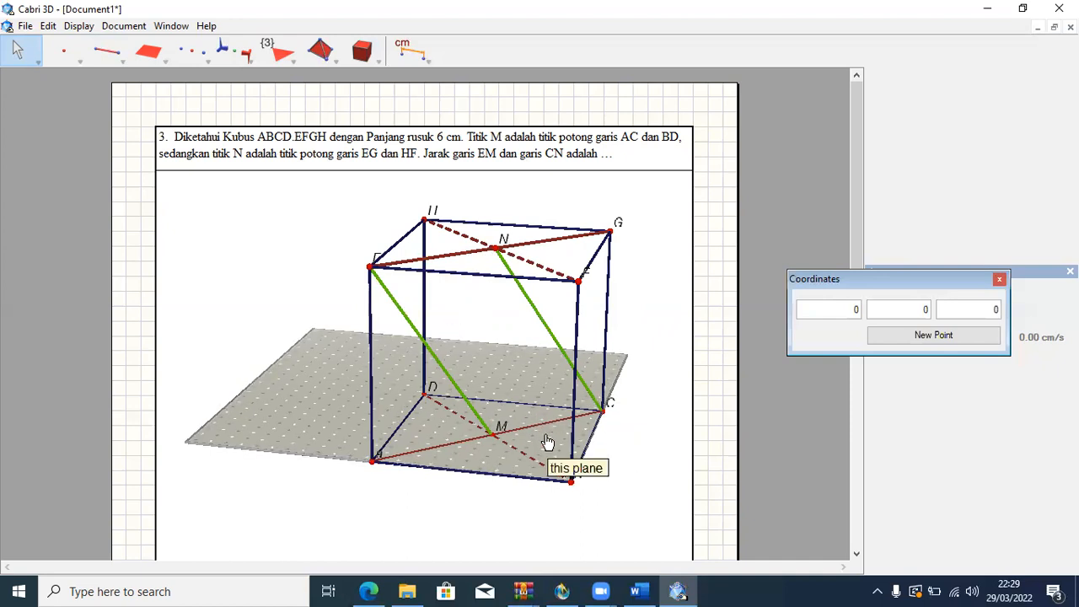
Construct a plane through point N perpendicular to segment EM.
right_click_drag(469, 436, 421, 470)
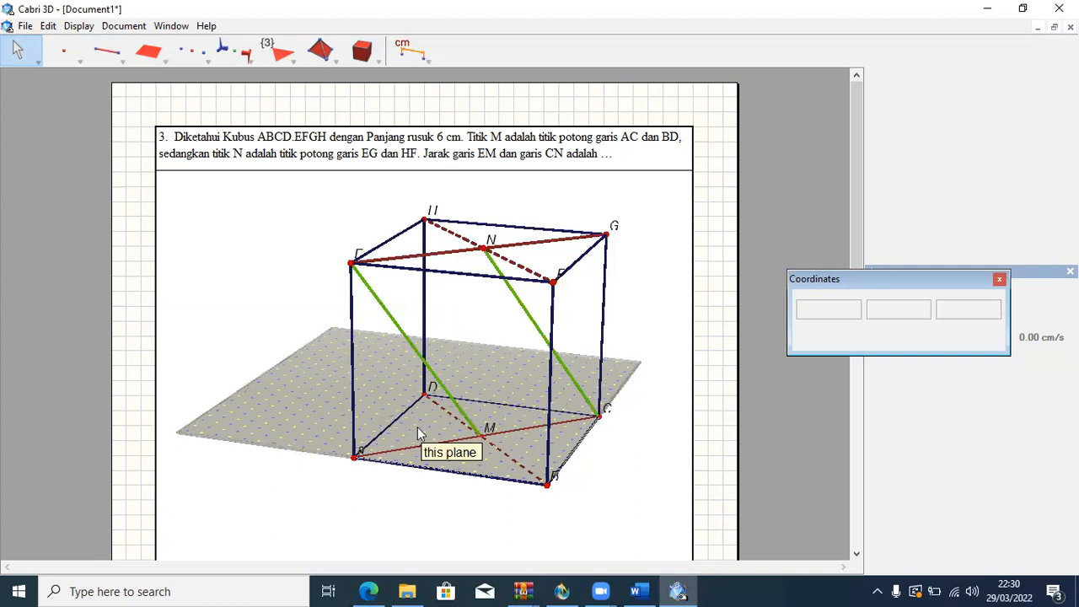
mouse_move(375, 426)
right_mouse_down()
mouse_move(326, 393)
mouse_move(384, 417)
mouse_move(296, 408)
mouse_move(333, 405)
mouse_move(337, 421)
mouse_move(374, 439)
right_mouse_up()
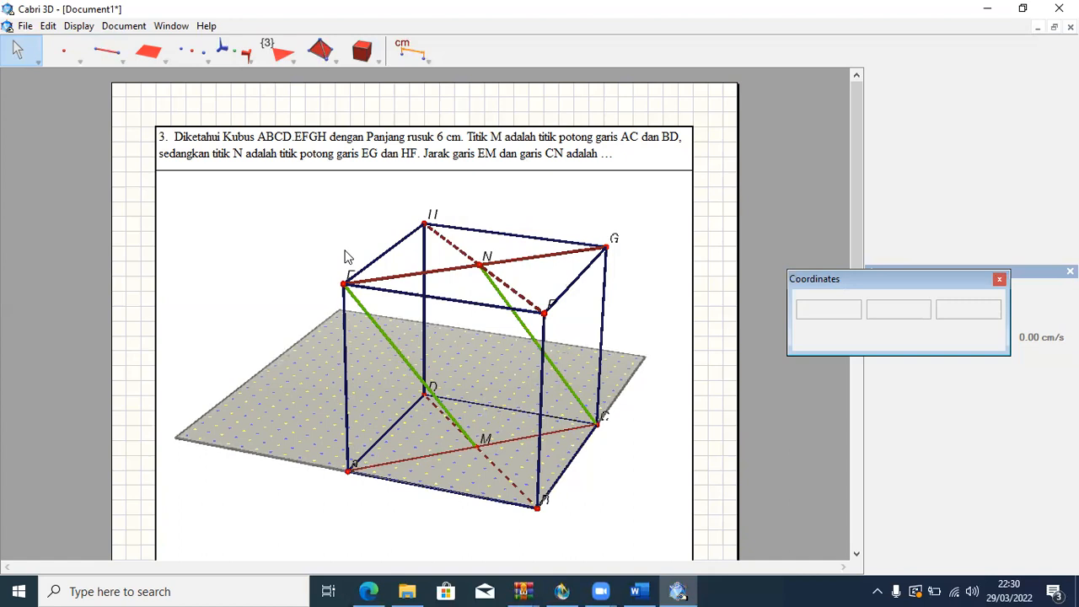
left_click(228, 53)
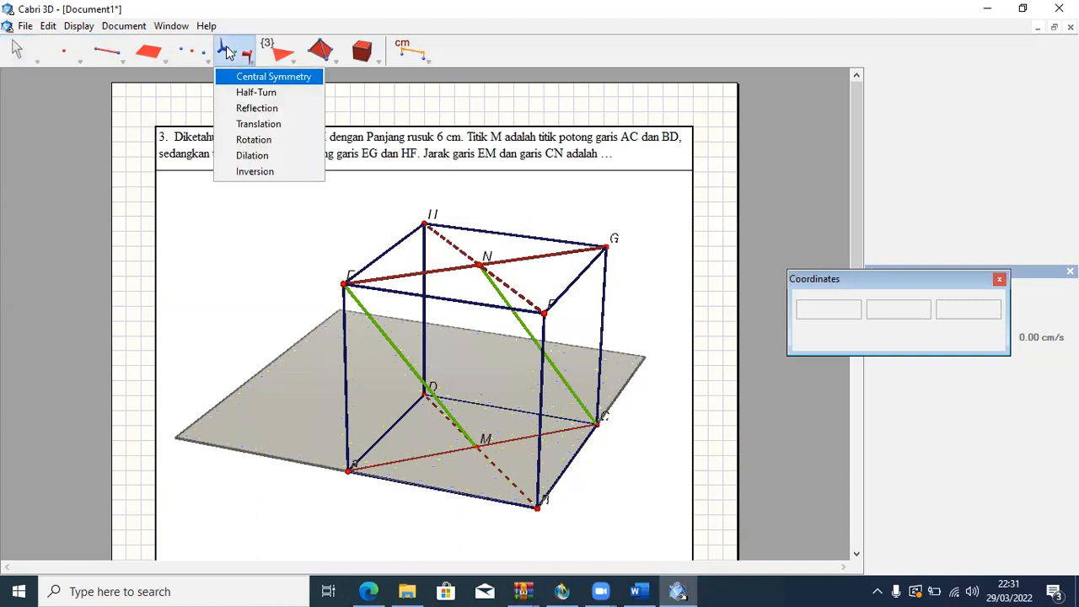
left_click(195, 57)
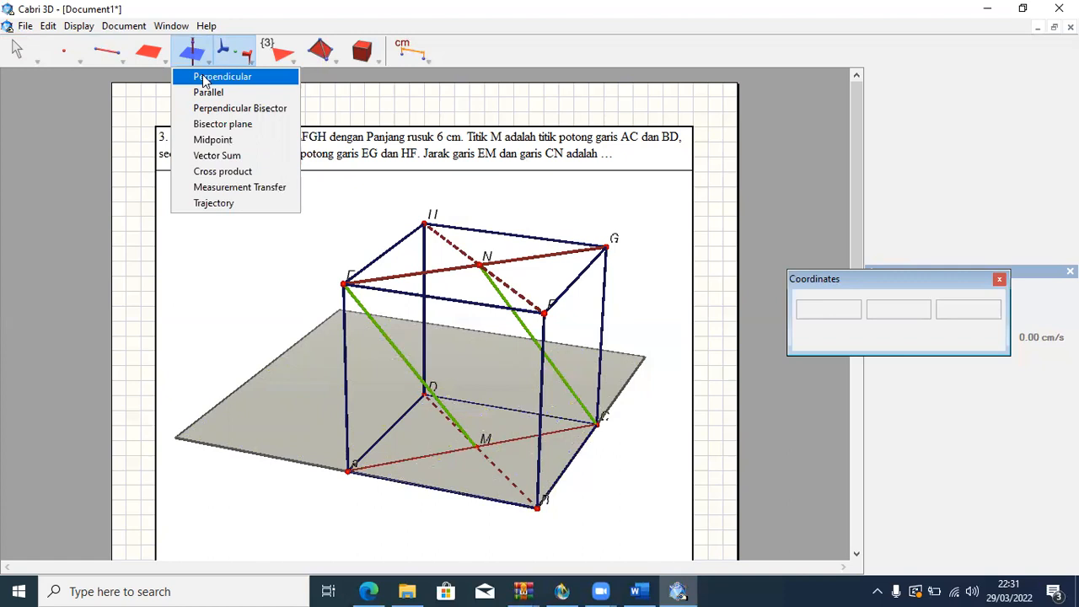
left_click(203, 78)
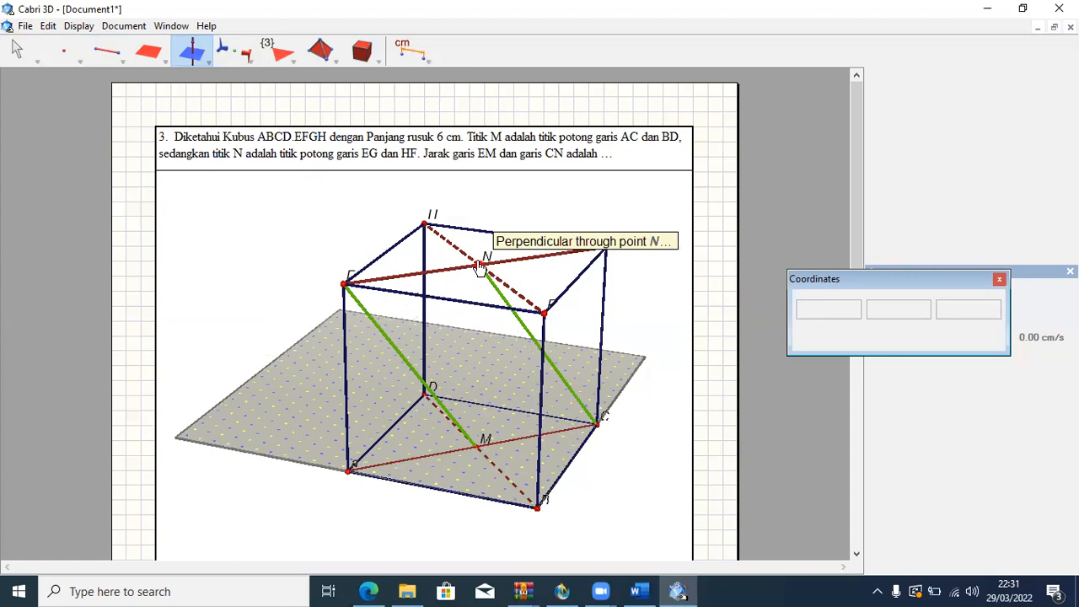
left_click(479, 267)
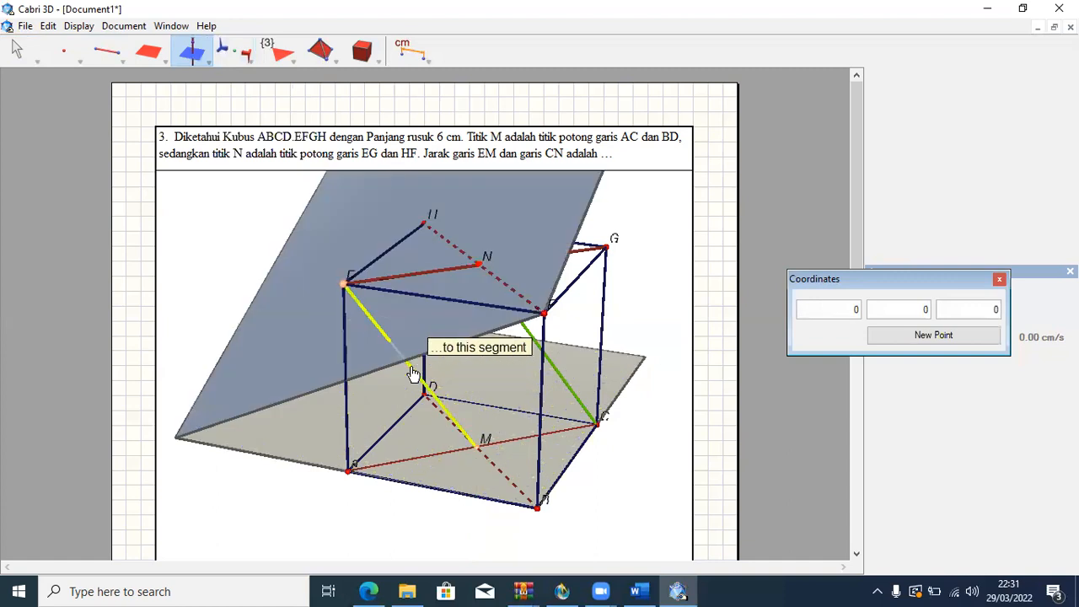
left_click(415, 380)
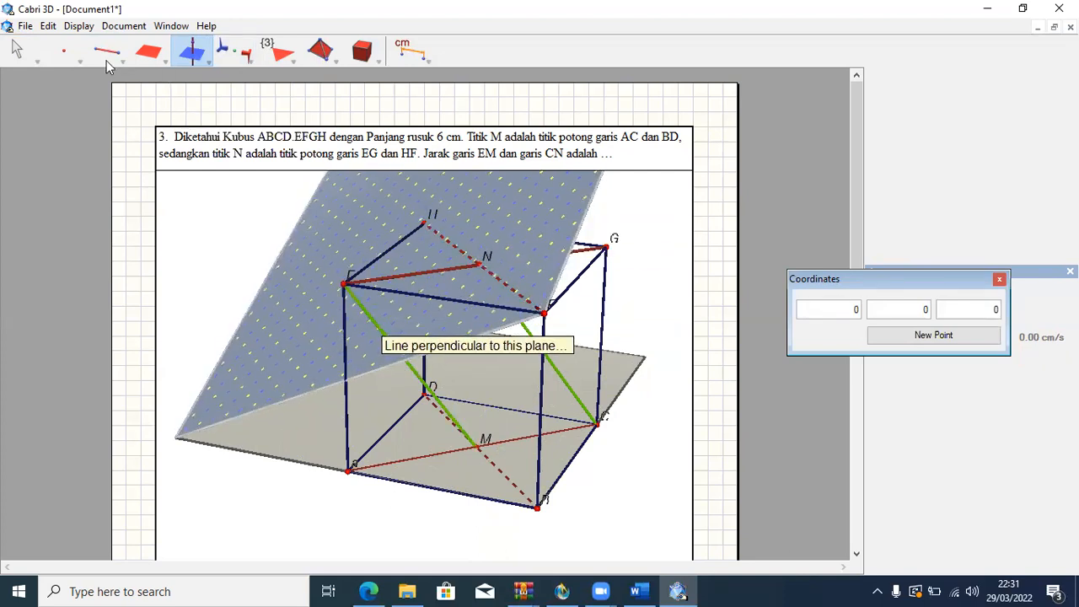
Place a point on segment EM where the perpendicular plane crosses it, and join it to N with a segment.
left_click(61, 56)
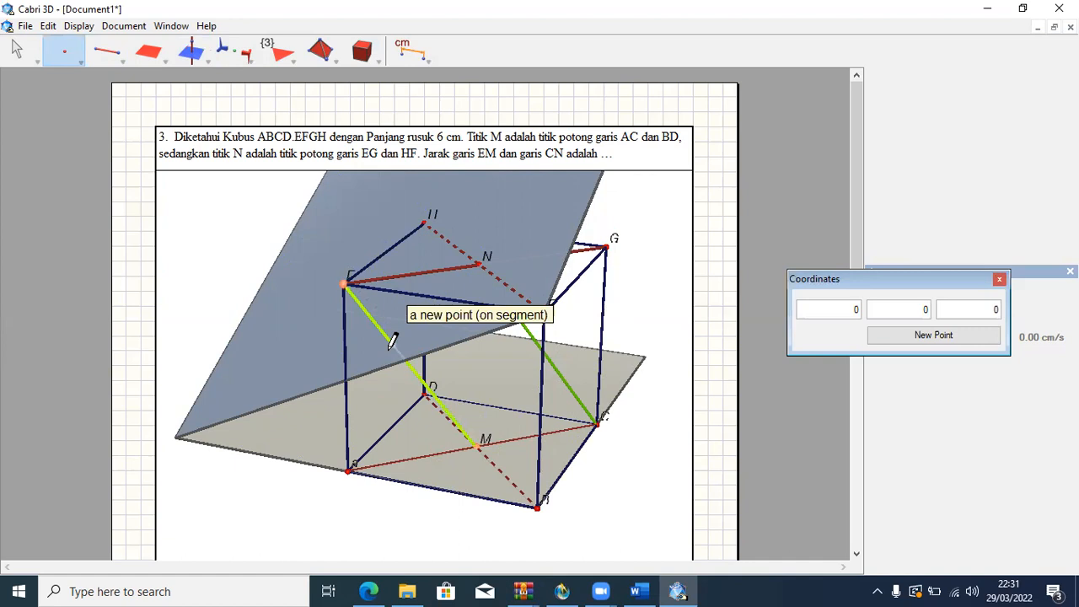
left_click(390, 341)
left_click(106, 52)
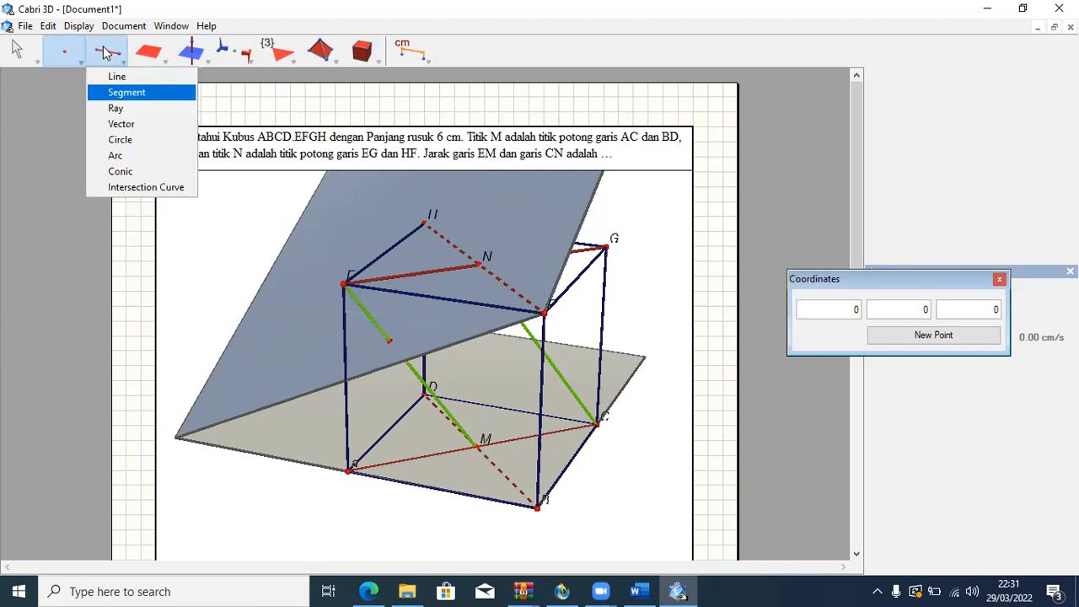
left_click(127, 93)
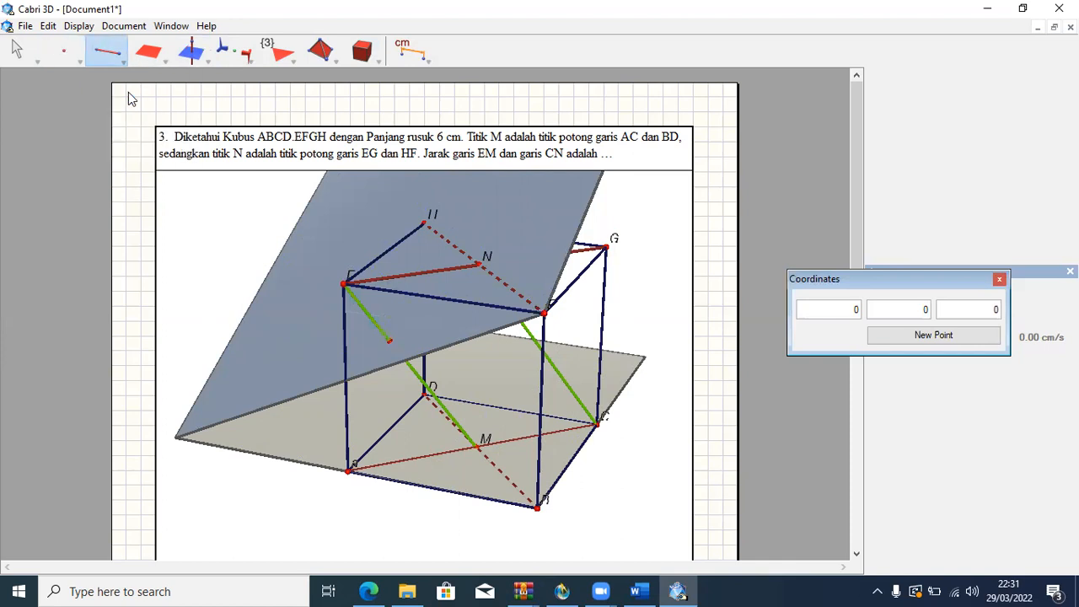
left_click(477, 265)
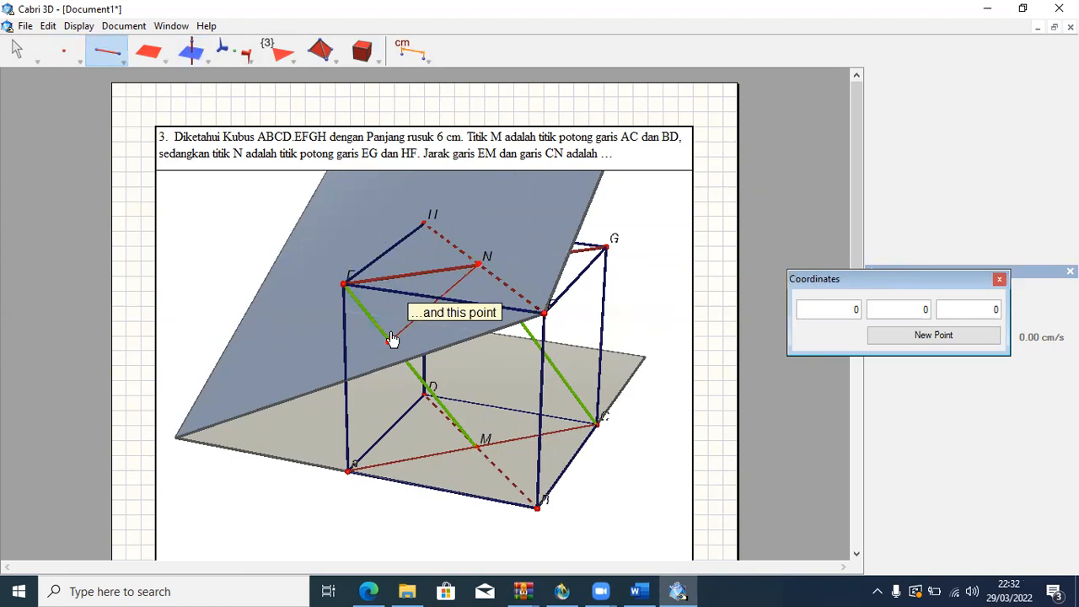
left_click(392, 341)
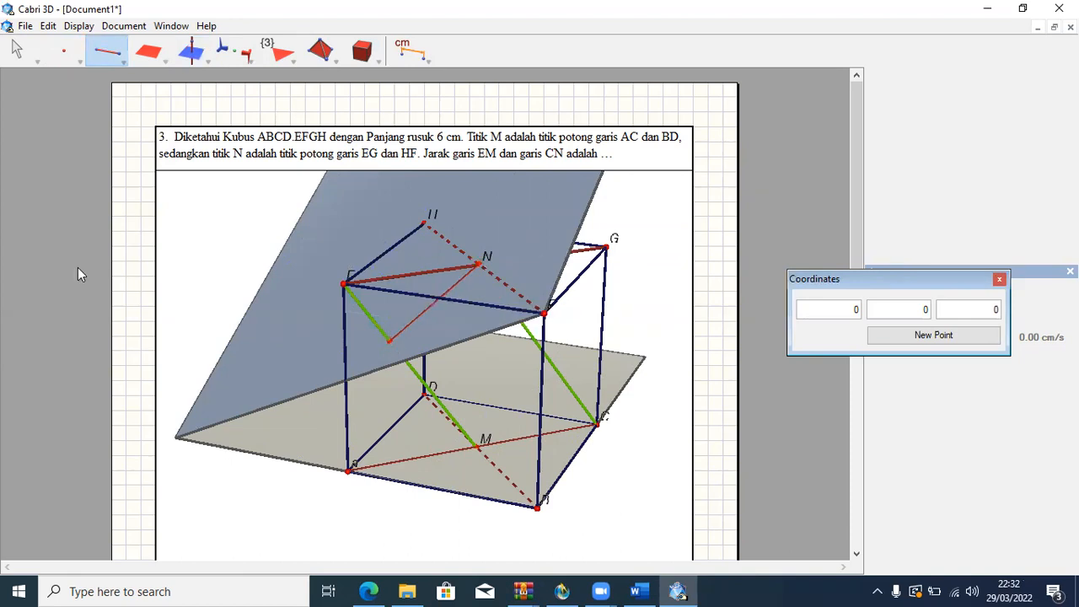
Hide the plane that passes through N perpendicular to EM.
mouse_move(29, 48)
left_mouse_down()
mouse_move(63, 48)
mouse_move(27, 51)
left_mouse_up()
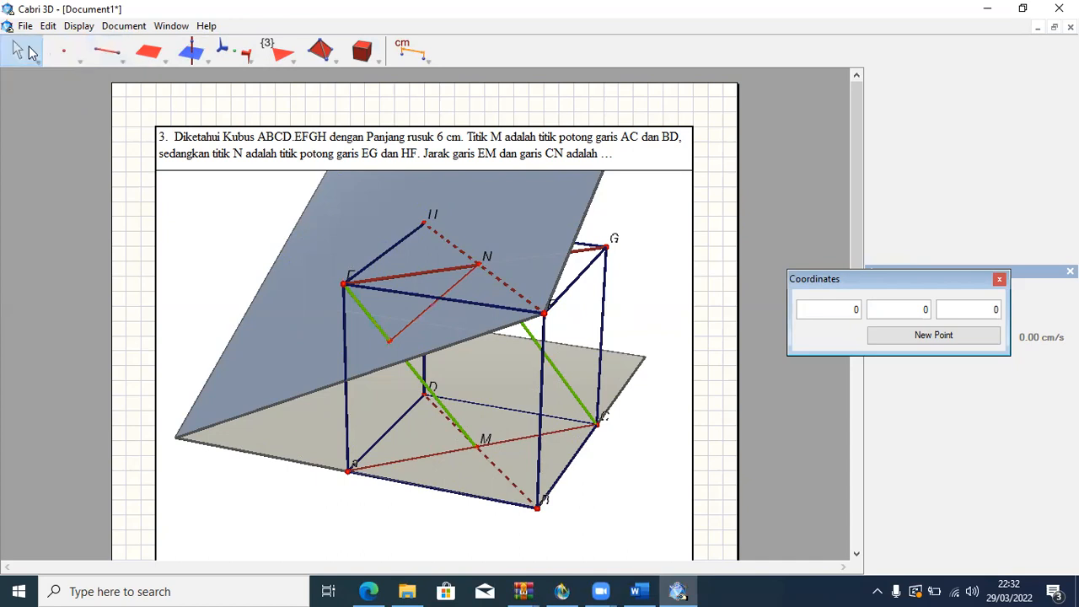
right_click(338, 236)
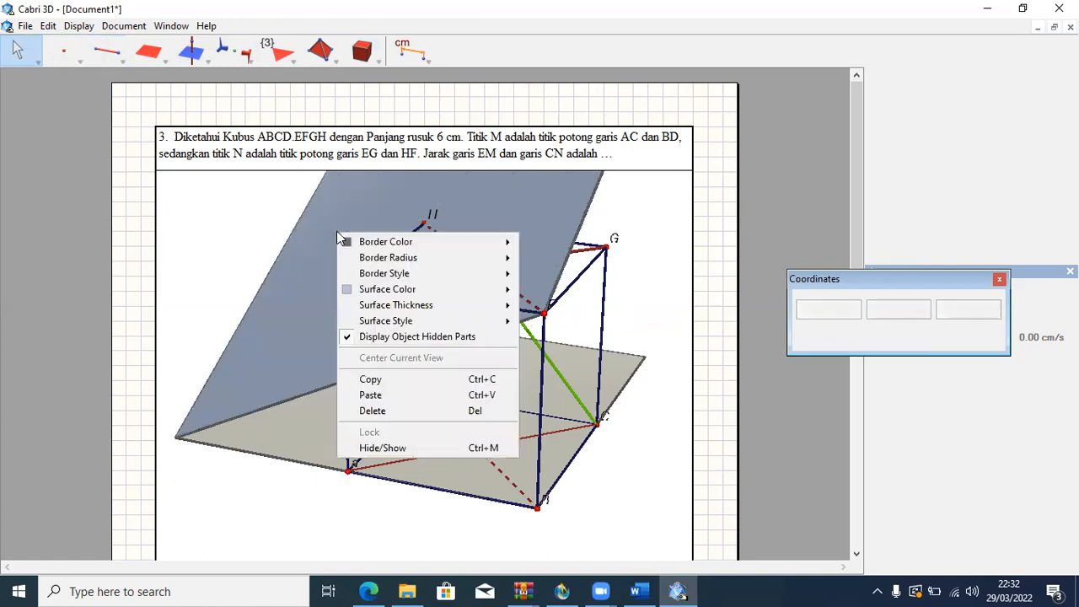
left_click(372, 450)
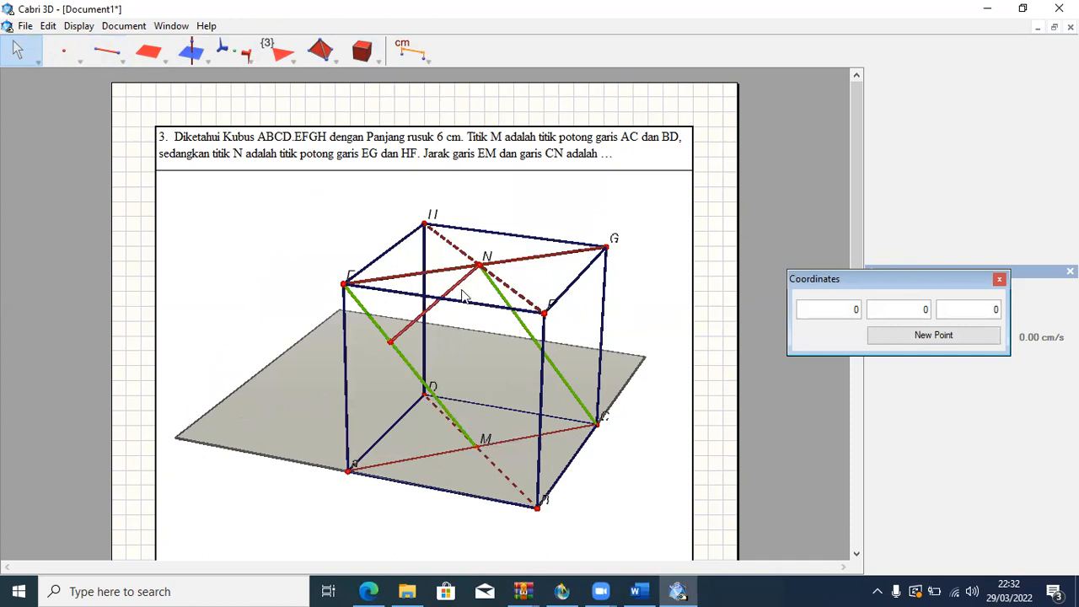
Label the foot of the perpendicular from N on segment EM as O.
left_click(389, 340)
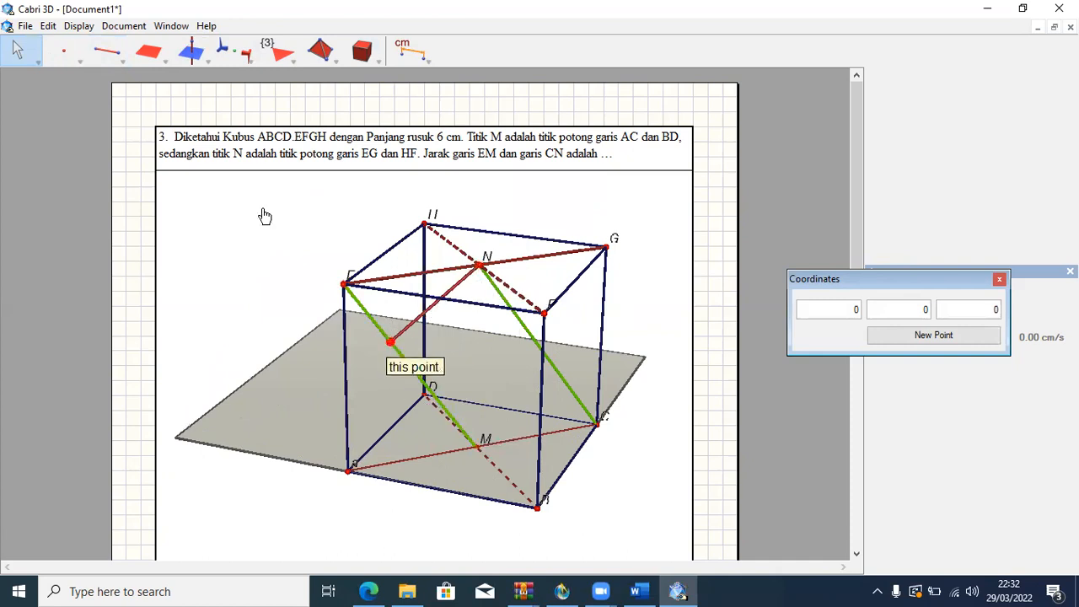
left_click(58, 54)
left_click(58, 54)
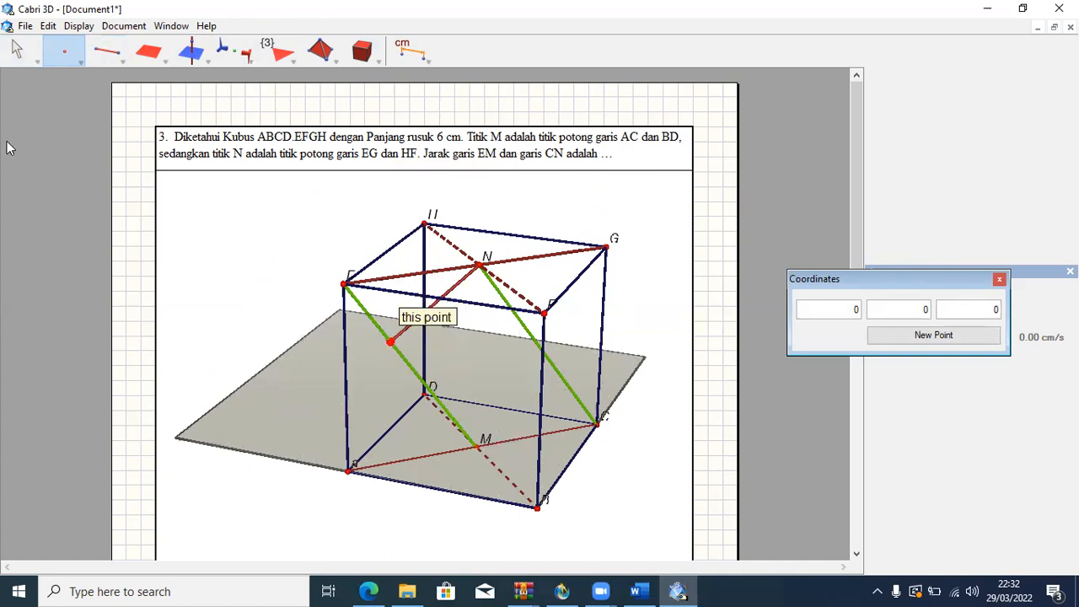
left_click(16, 49)
left_click(106, 53)
left_click(37, 45)
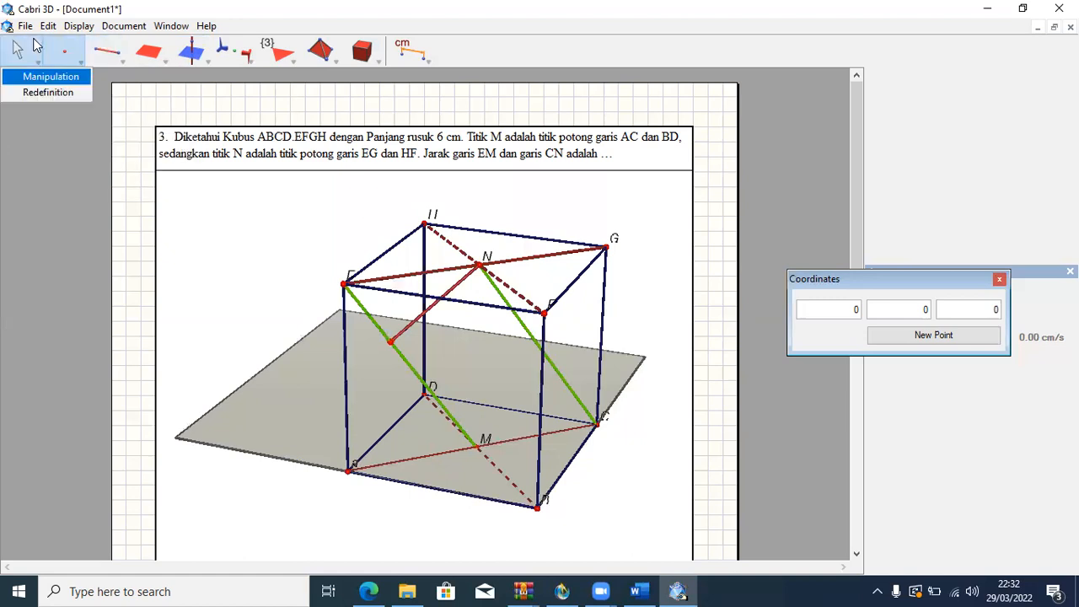
left_click(50, 76)
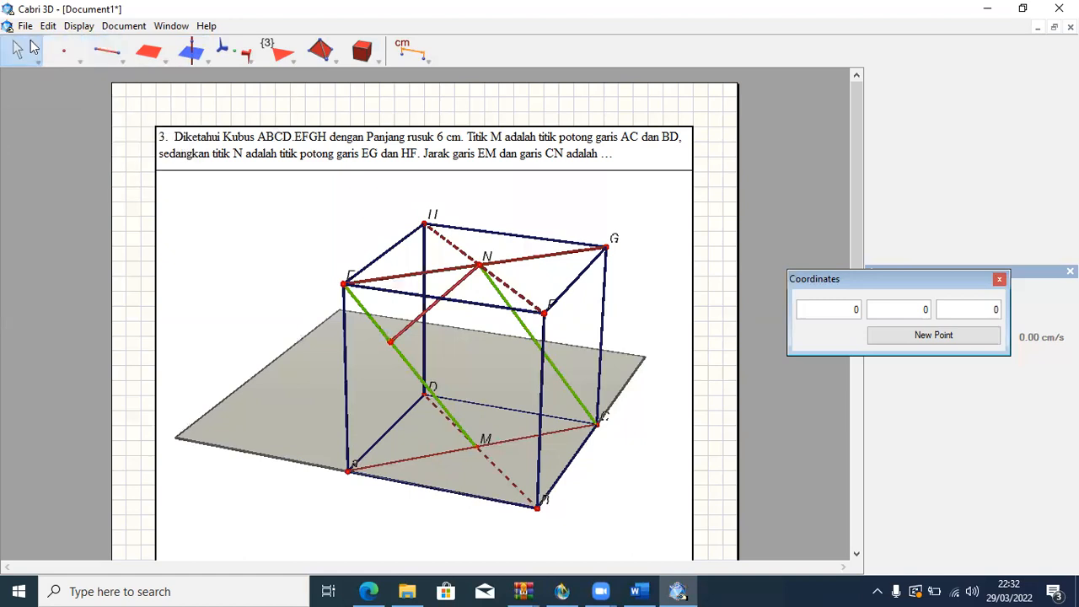
left_click(392, 346)
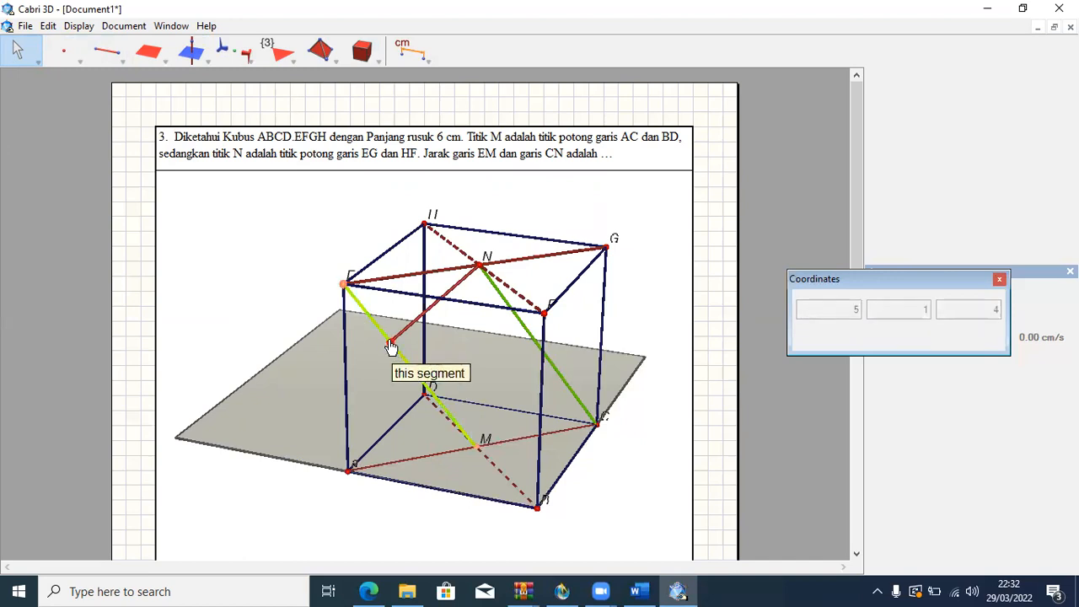
type("O")
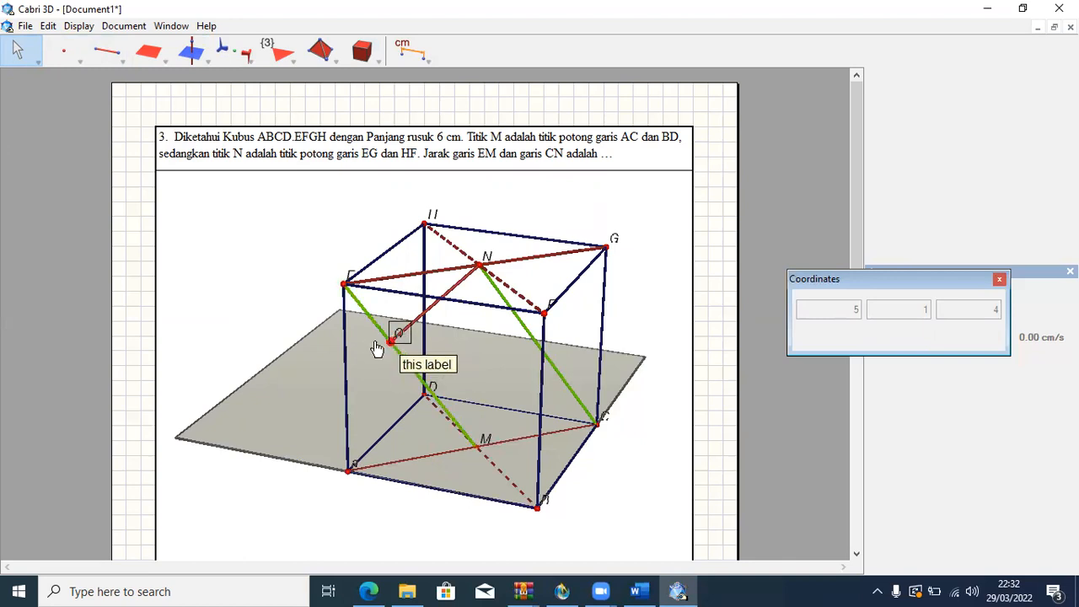
Move the label O off its point to the outer side of segment EM.
left_click_drag(374, 346, 379, 351)
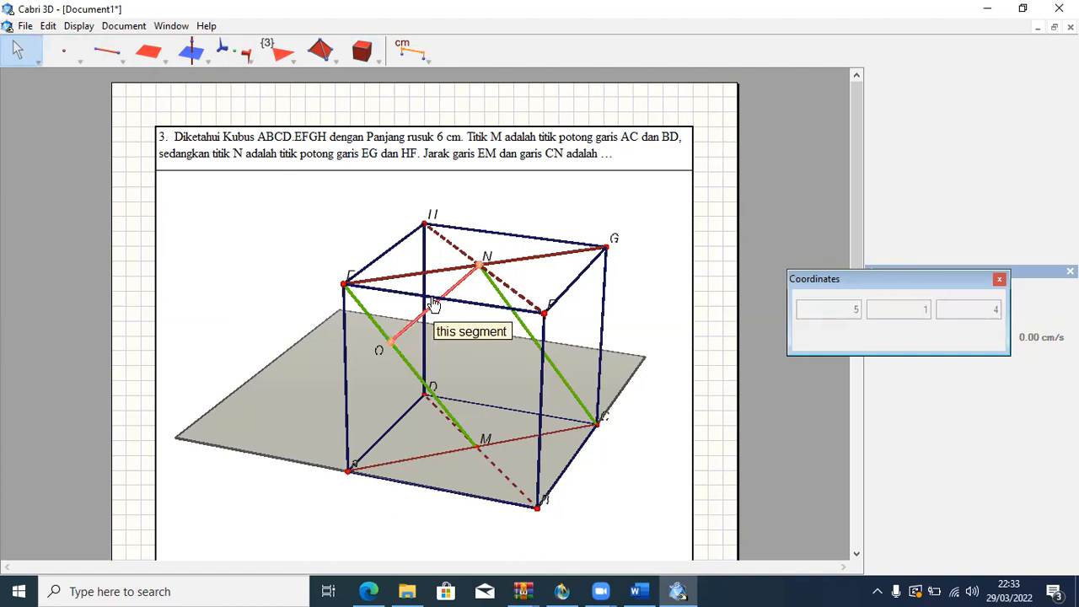
Construct a line through point M parallel to segment NO.
left_click(12, 61)
left_click(194, 52)
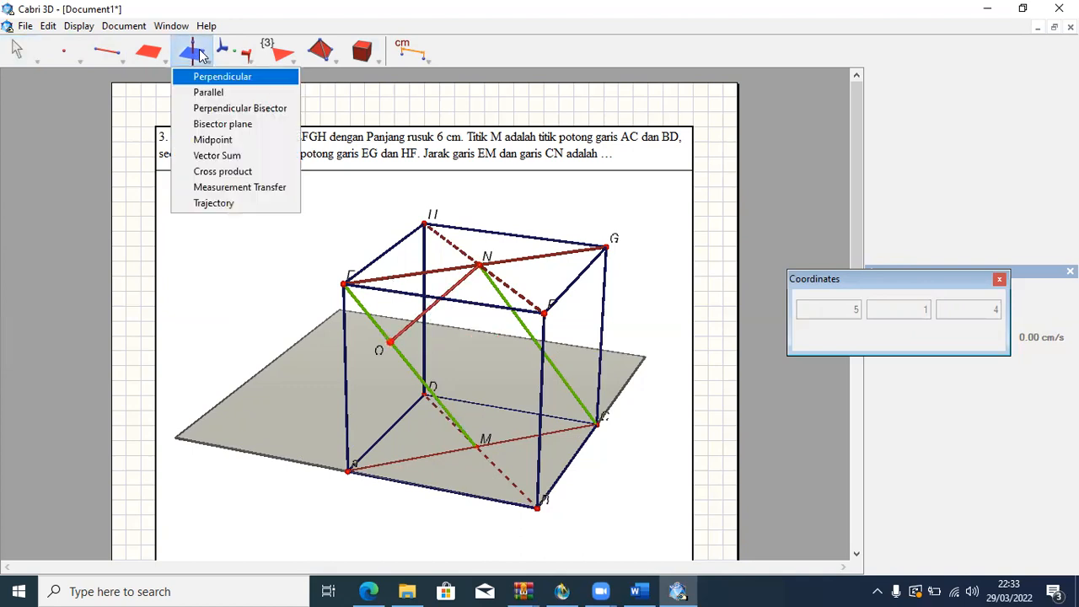
left_click(204, 94)
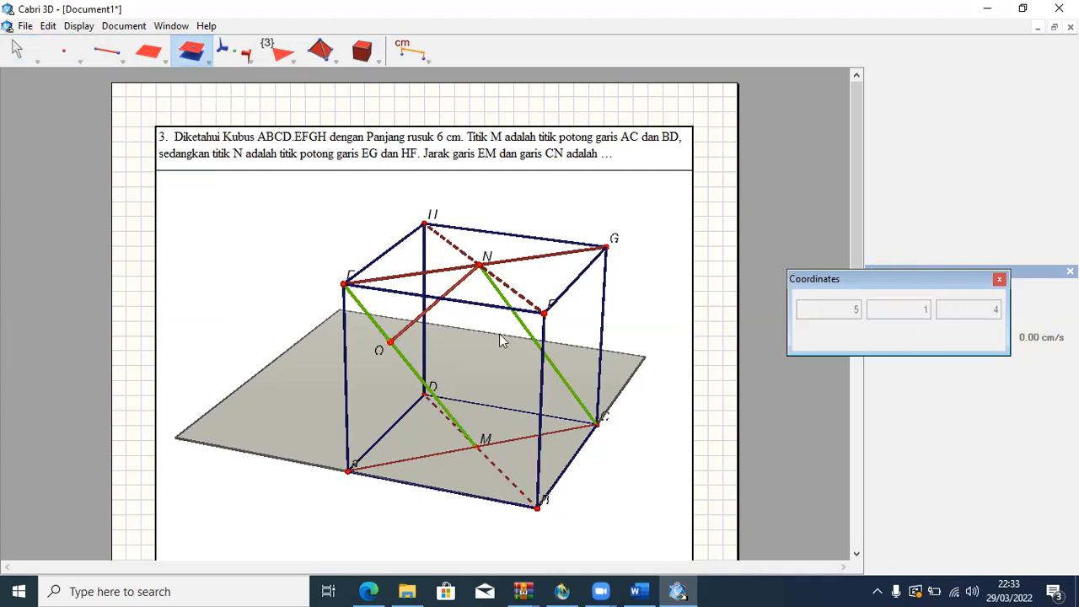
left_click(432, 317)
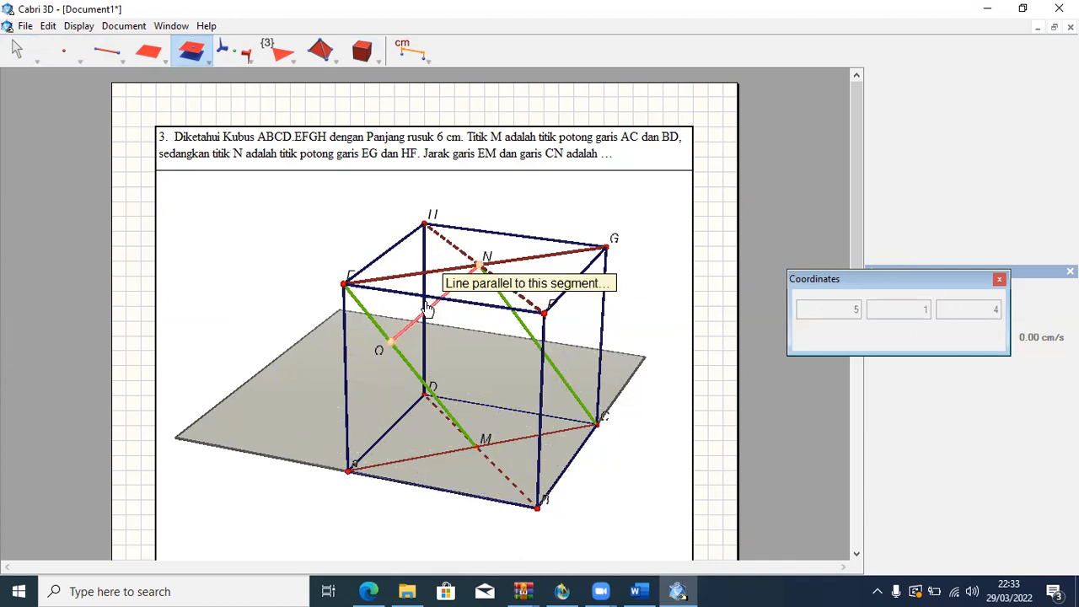
left_click(428, 309)
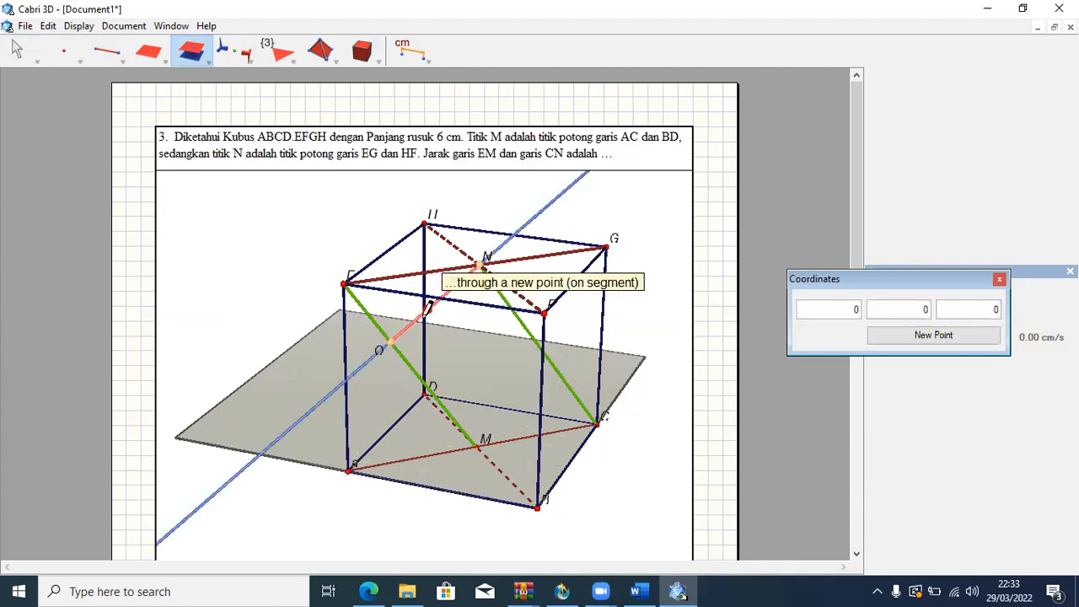
left_click(476, 447)
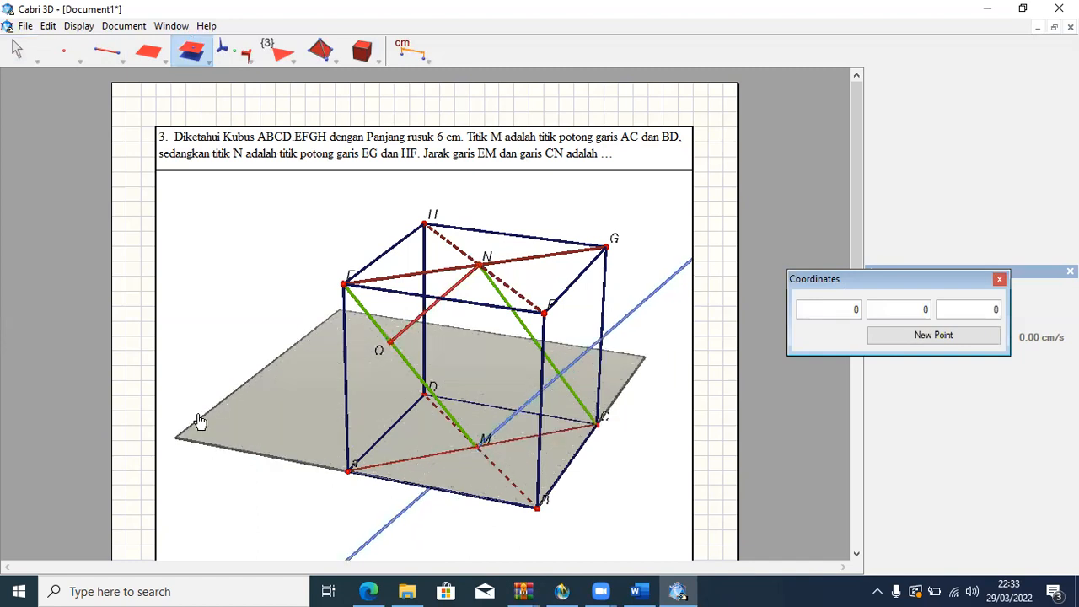
left_click(602, 350)
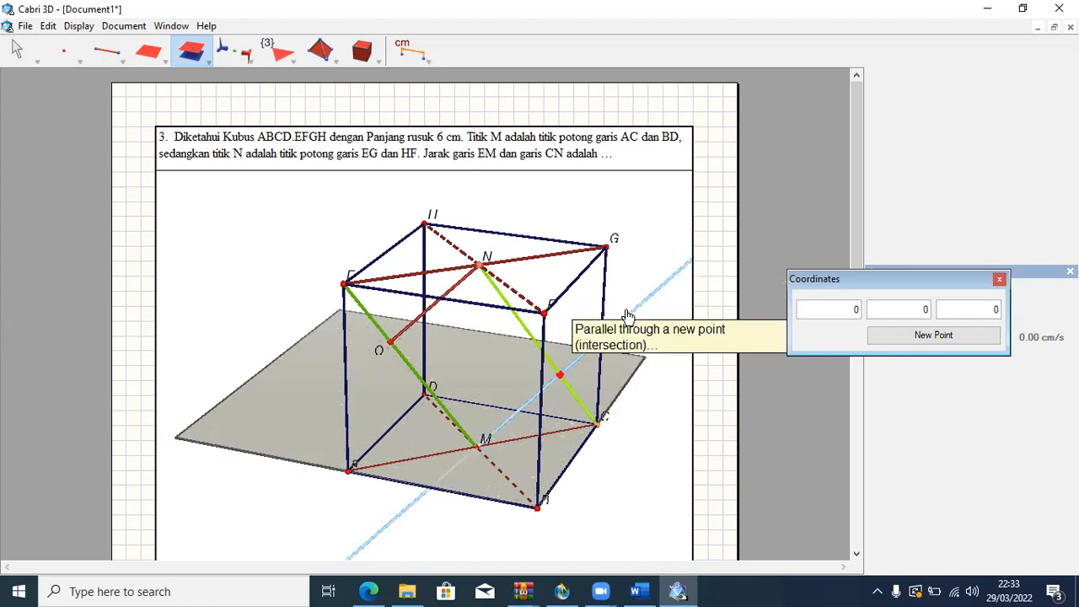
Draw a segment from M to the intersection of the parallel line with segment CN.
left_click(123, 59)
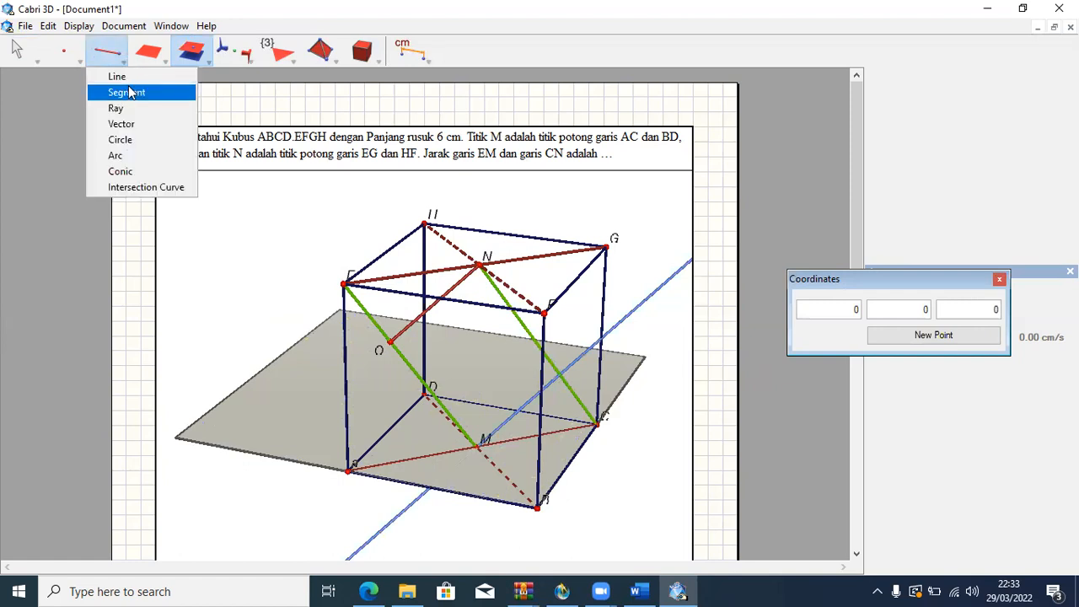
left_click(129, 88)
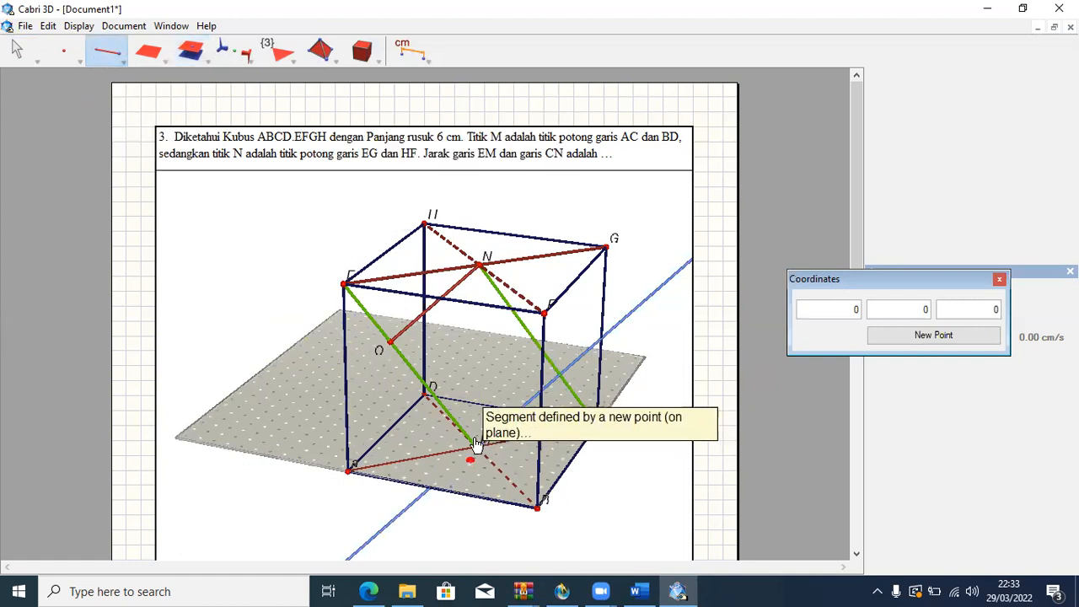
left_click(477, 445)
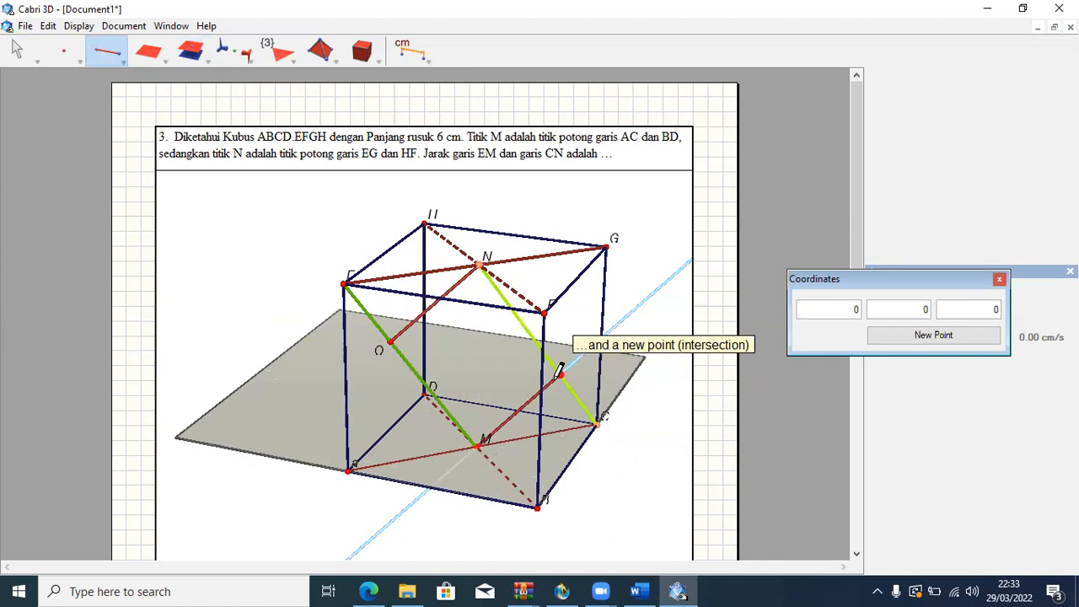
left_click(559, 370)
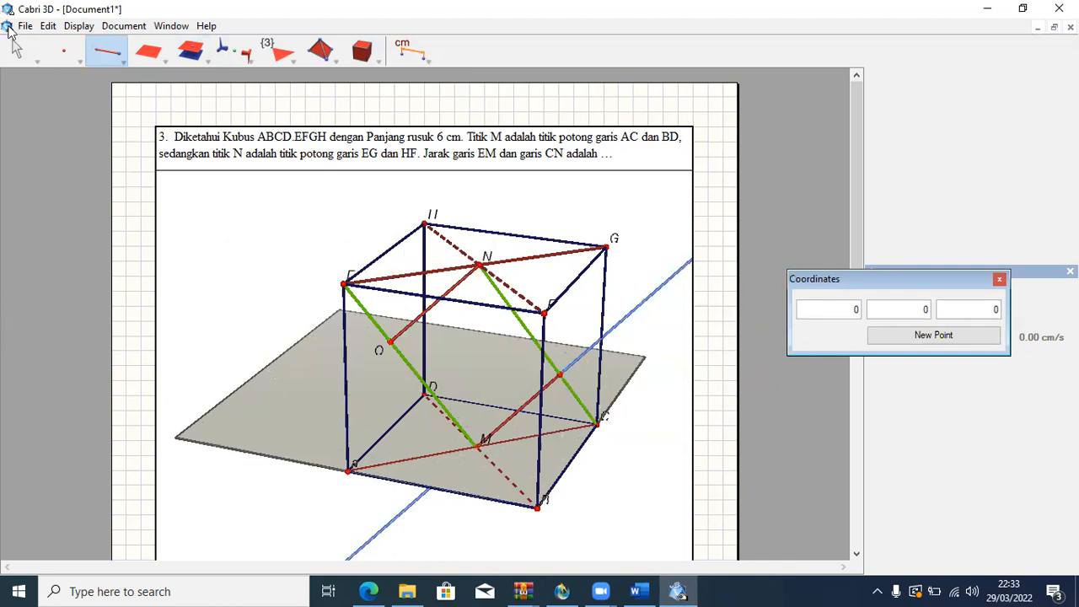
Hide the line through M parallel to NO, keeping the segment on it.
left_click(18, 51)
left_click(19, 51)
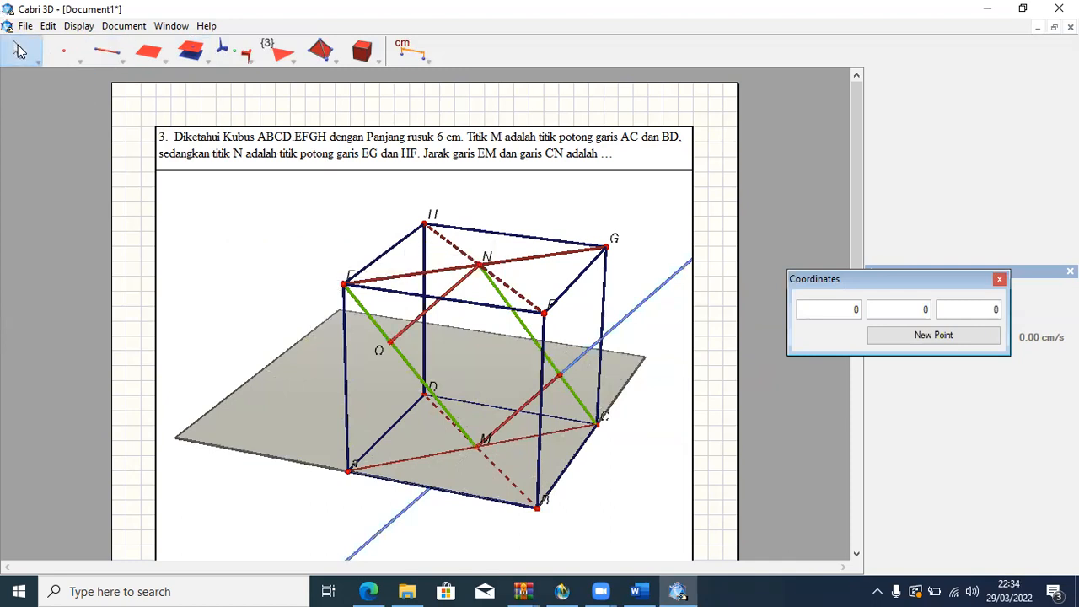
right_click(667, 284)
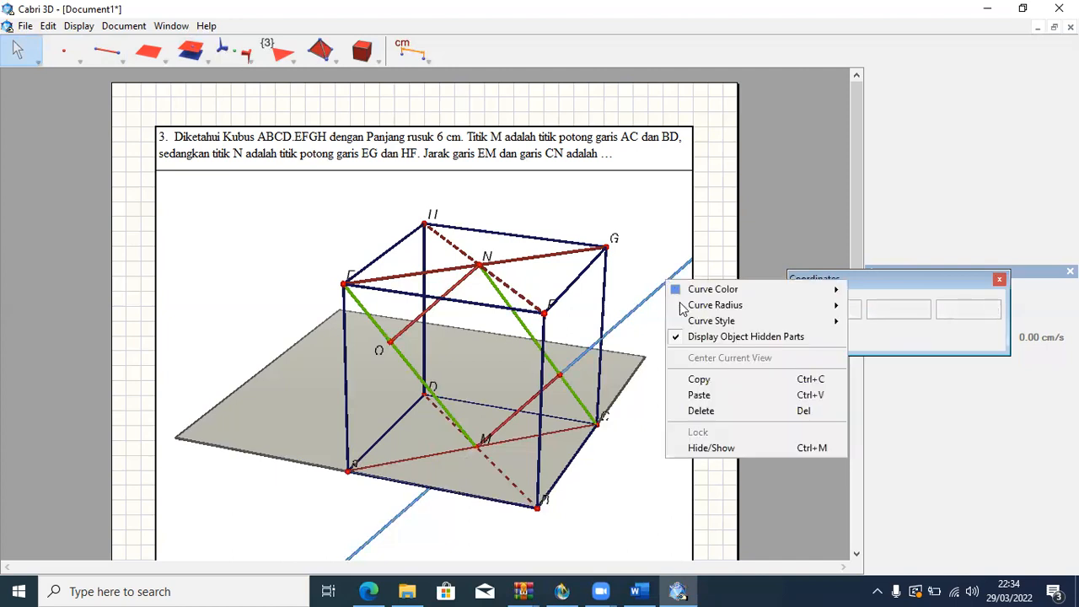
left_click(724, 448)
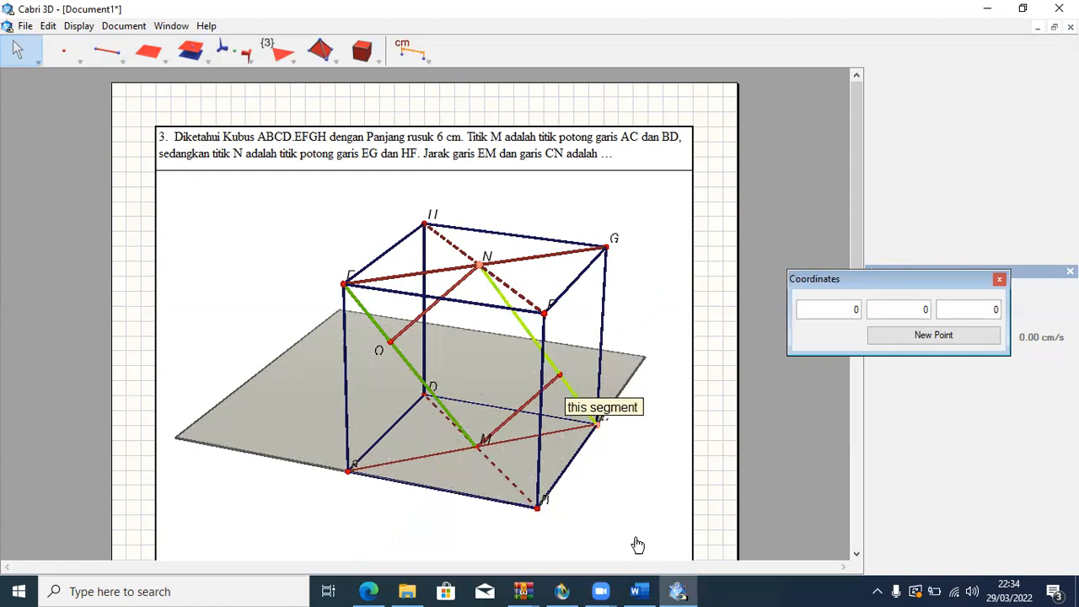
Consult the solution sketch in the Word document, and back in Cabri 3D label the intersection point on segment CN as P.
left_click(638, 591)
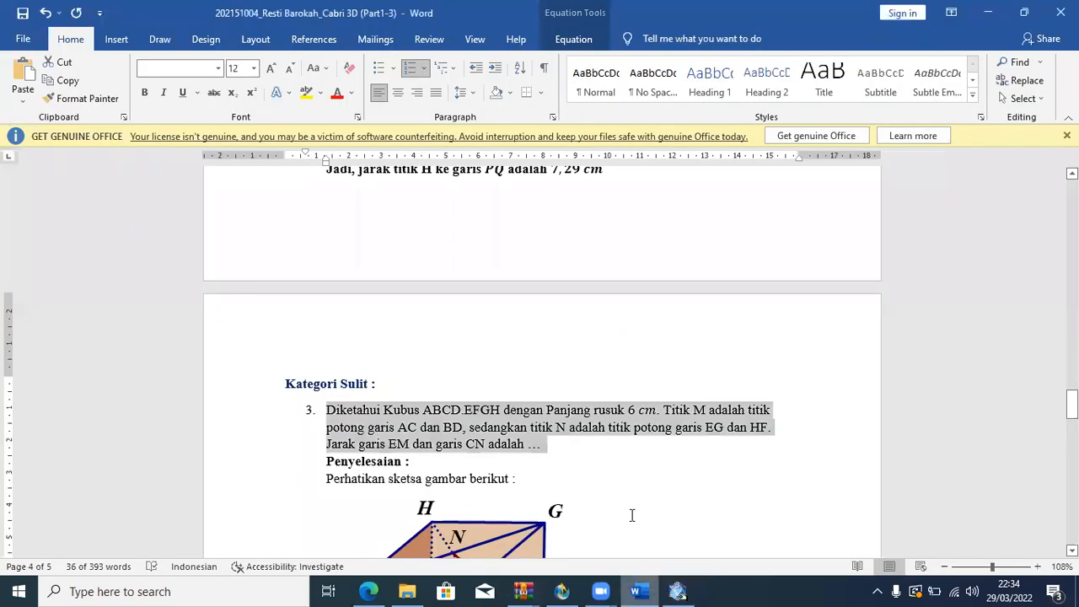
scroll(628, 474, "down", 3)
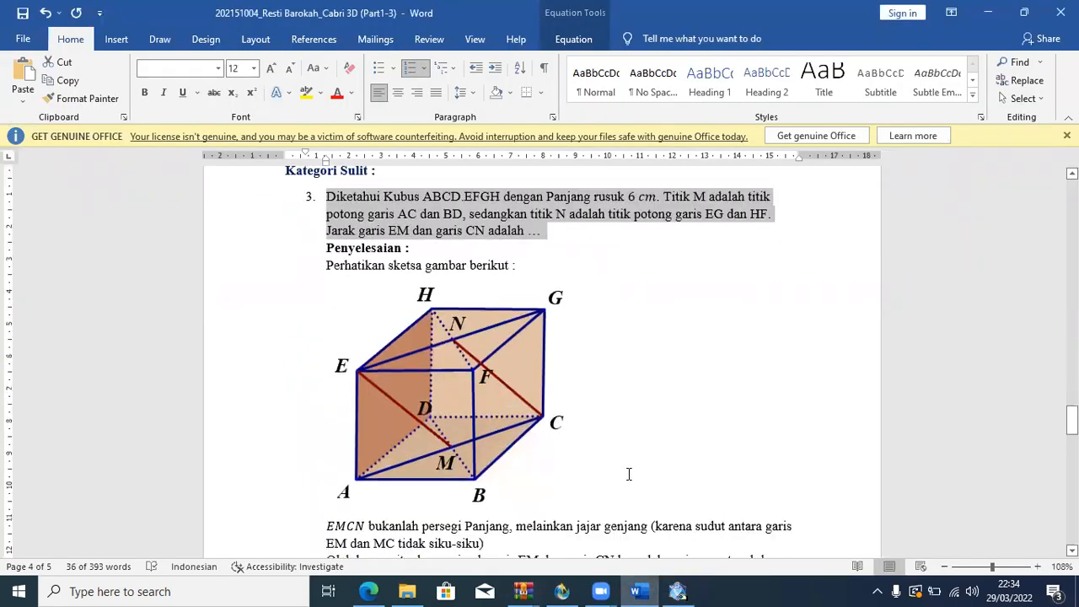
scroll(628, 474, "down", 6)
scroll(628, 474, "up", 6)
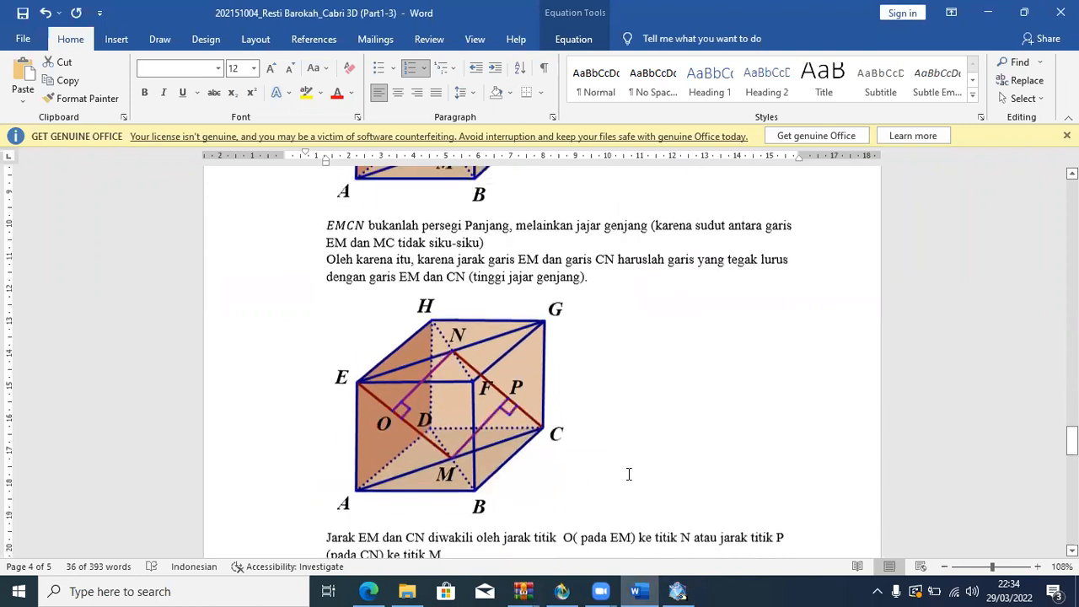
left_click(679, 592)
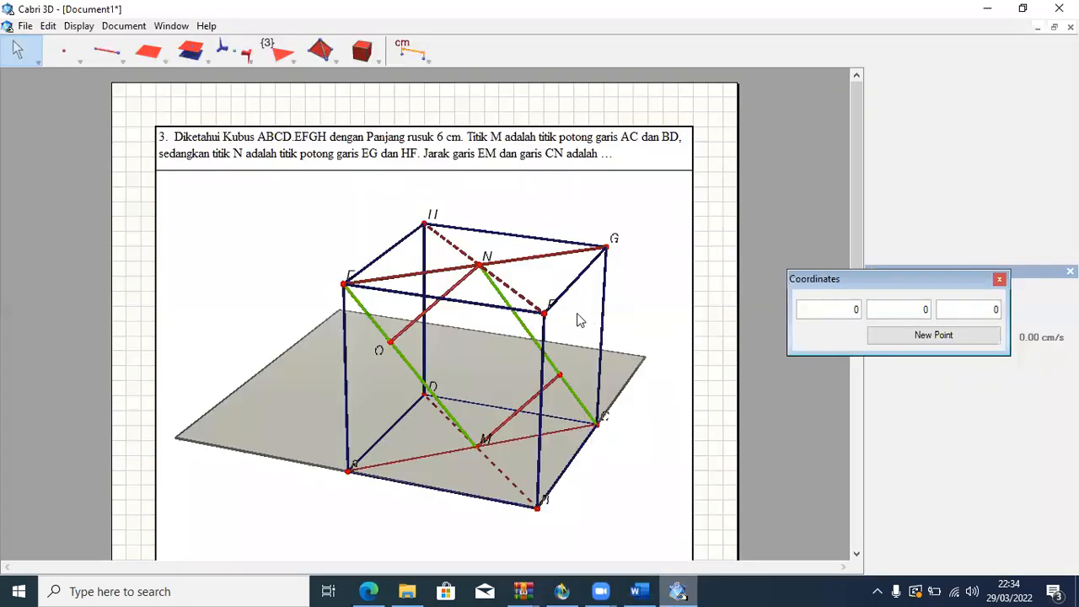
left_click(562, 379)
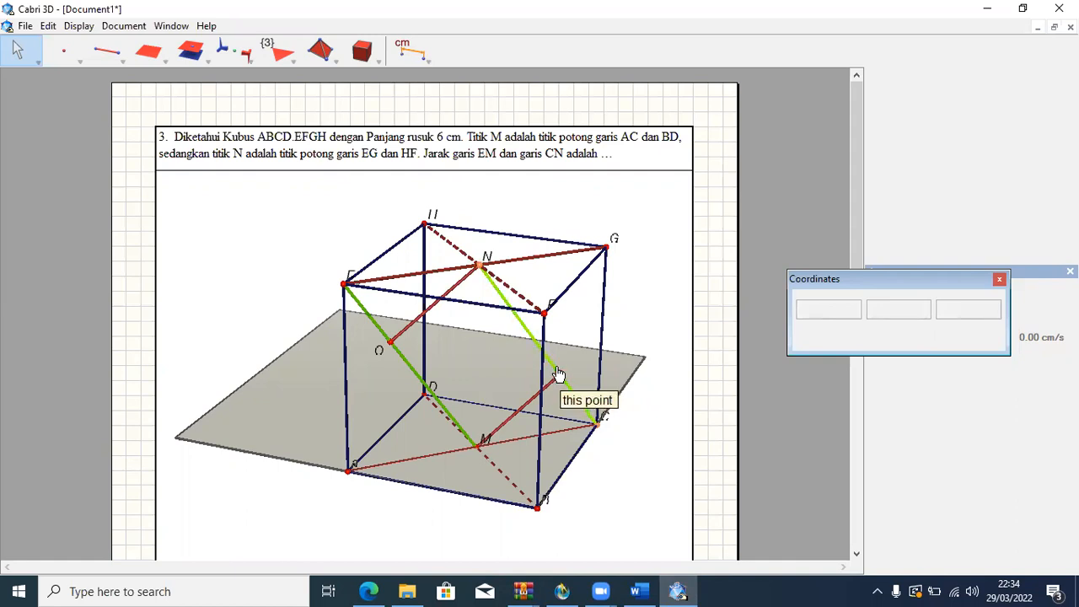
left_click(558, 374)
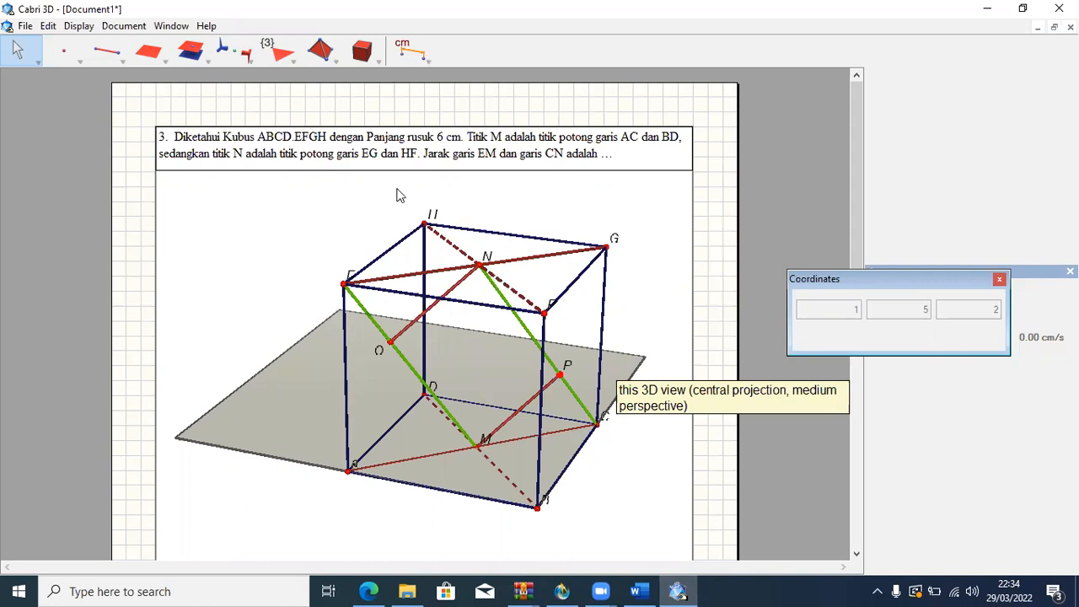
Add an angle measurement at vertex O between points M and N.
left_click(401, 50)
left_click_drag(401, 50, 440, 145)
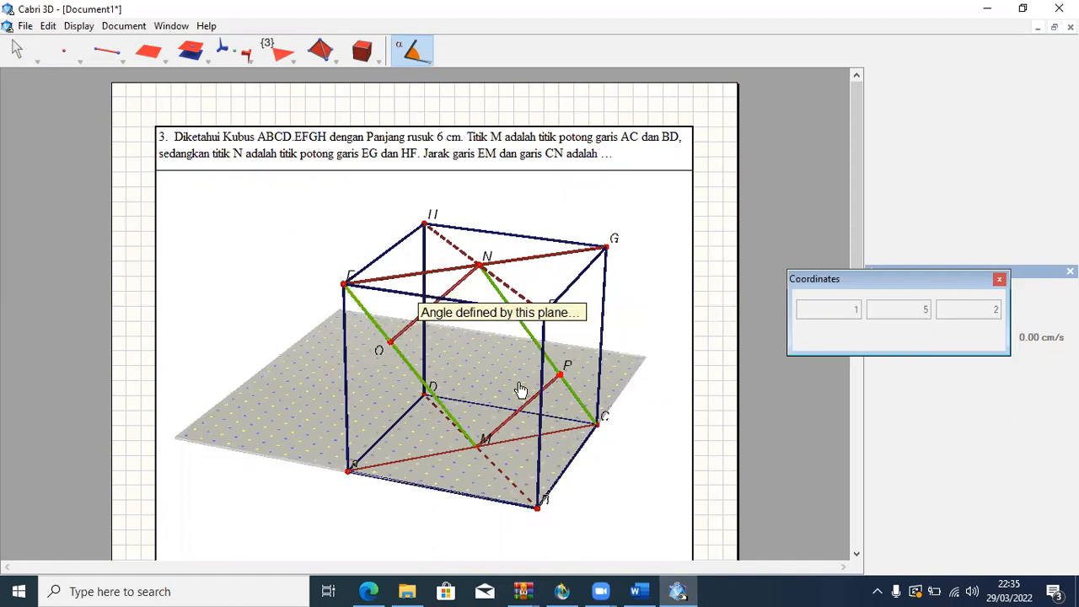
left_click(562, 377)
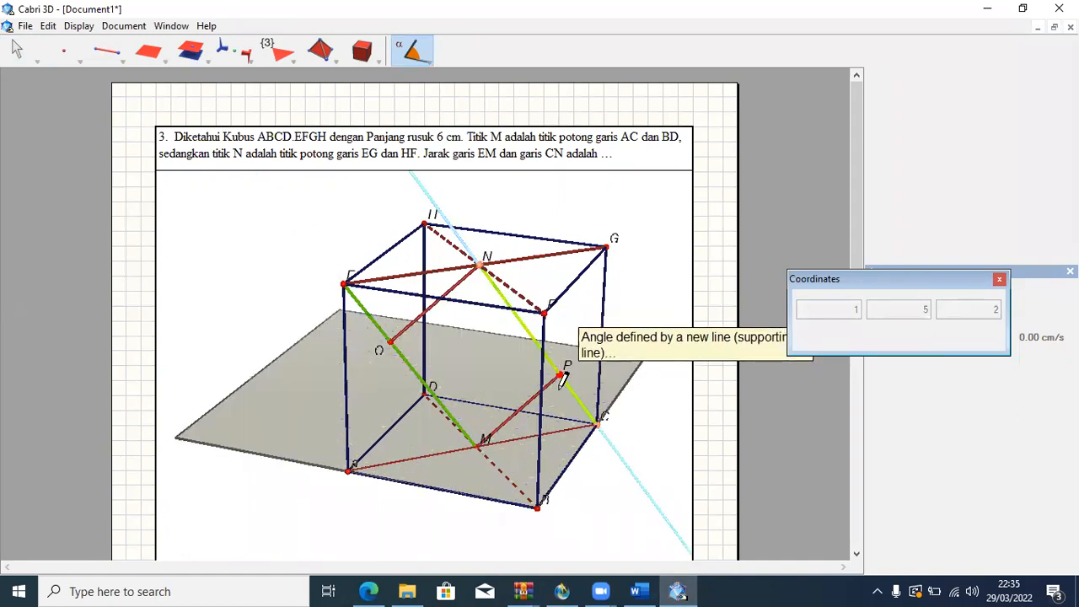
left_click(478, 447)
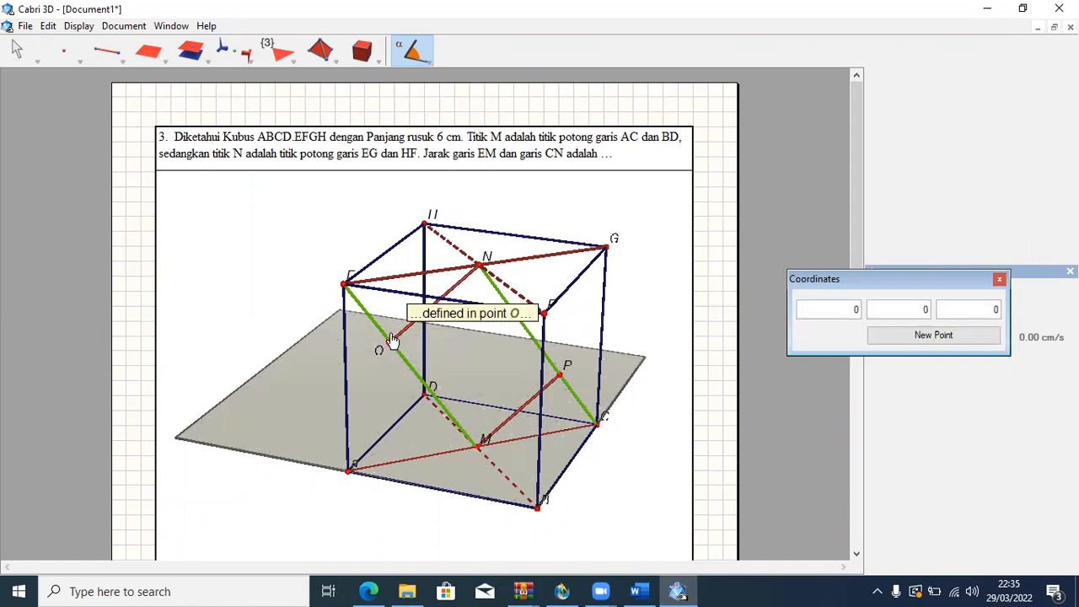
left_click(392, 340)
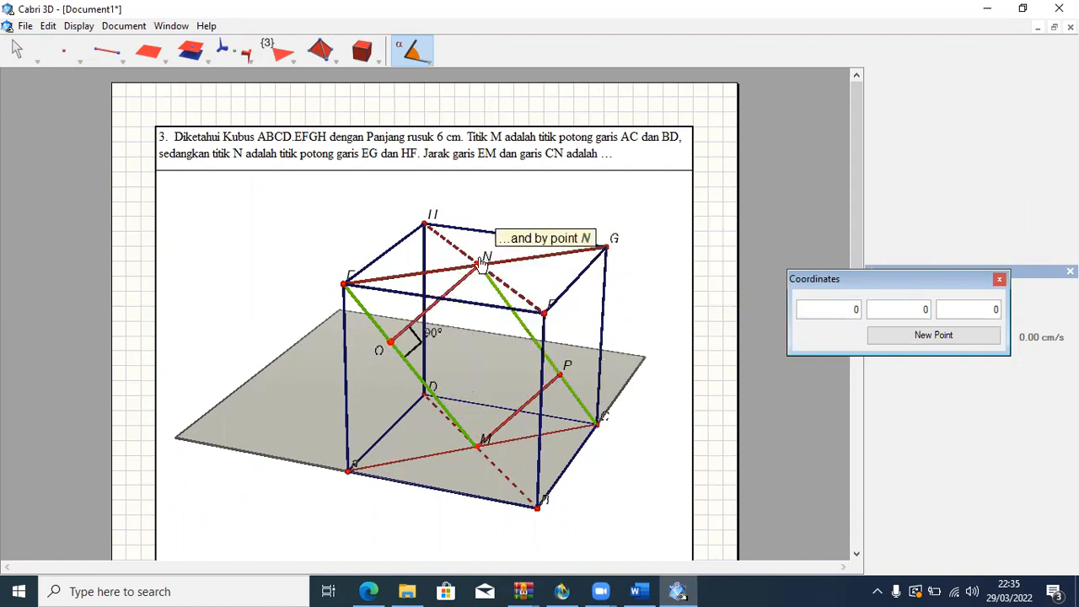
left_click(481, 269)
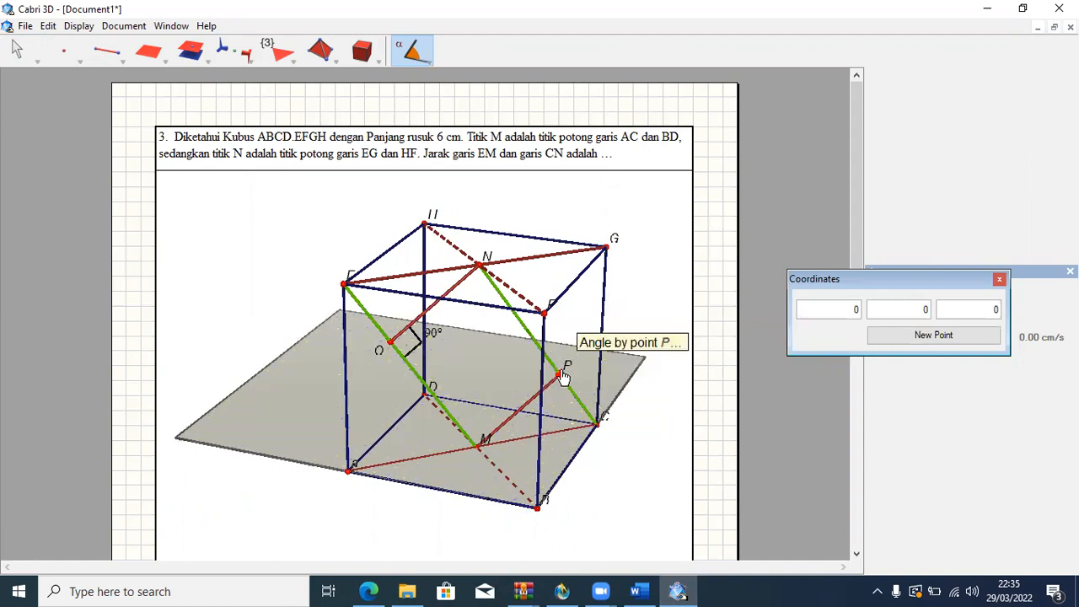
Add an angle measurement at vertex P between points M and C.
left_click(478, 447)
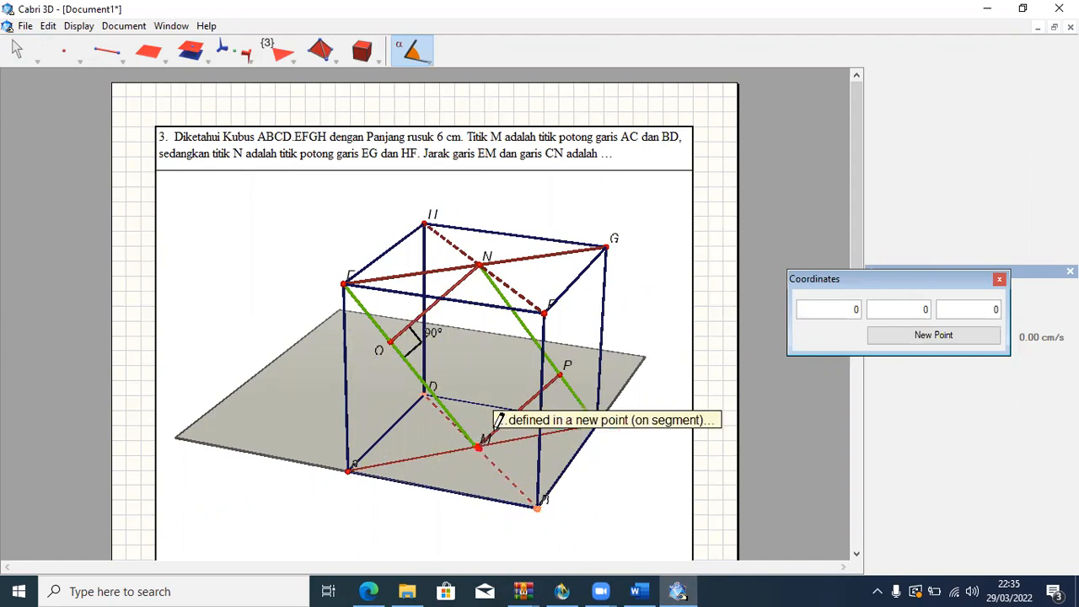
left_click(560, 374)
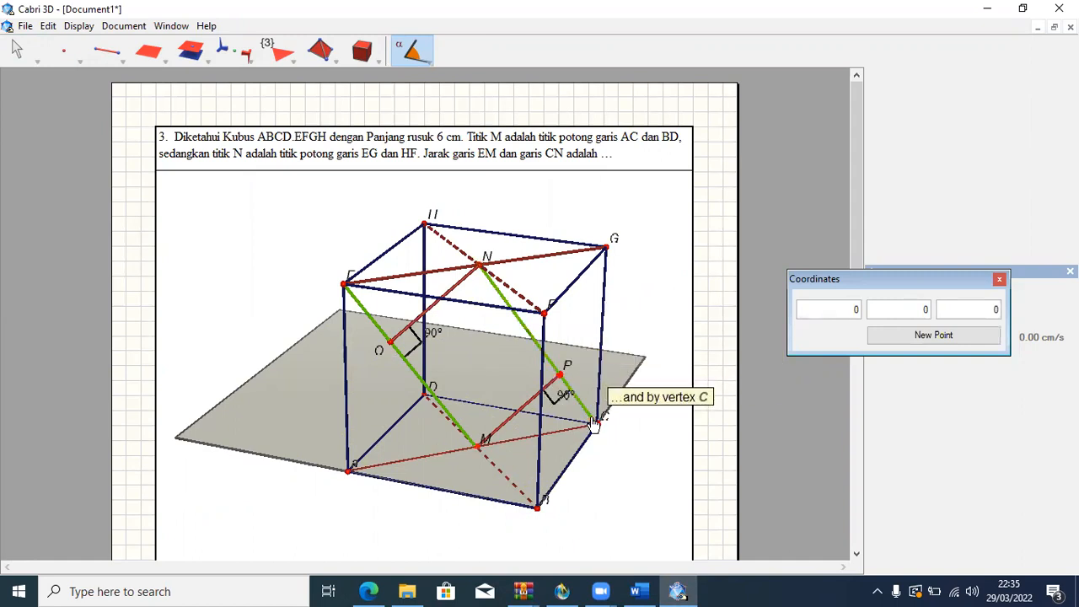
left_click(596, 429)
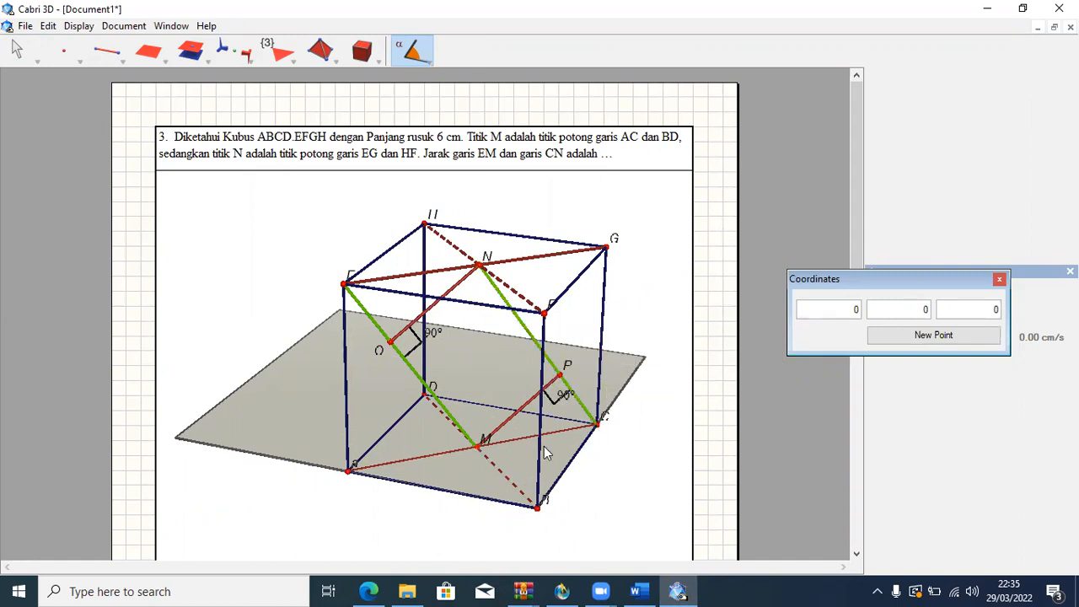
left_click(412, 52)
left_click(26, 50)
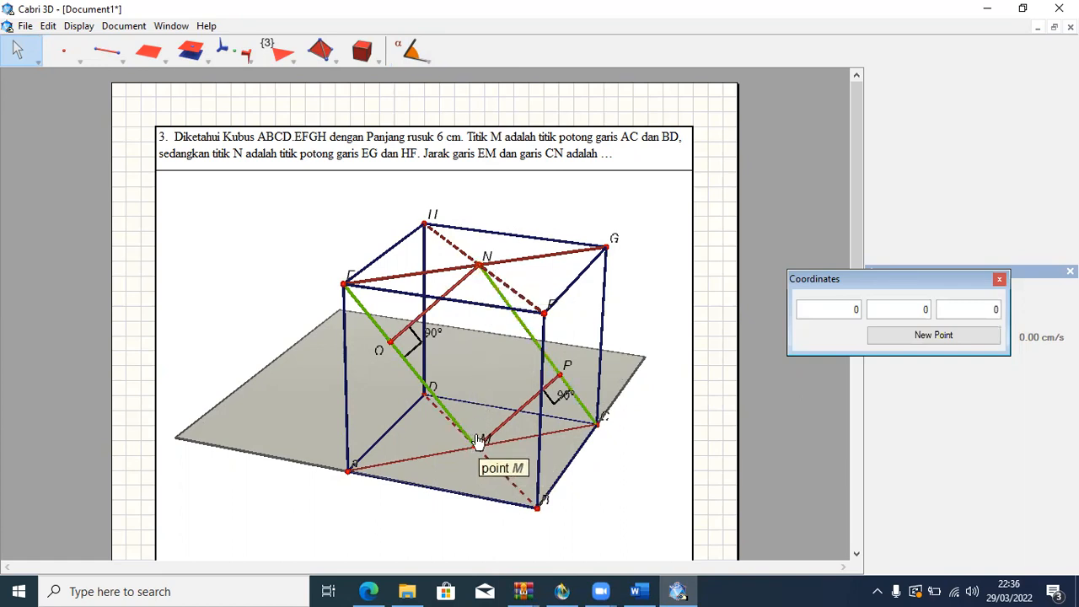
Construct a filled triangular polygon with vertices N, E and M.
left_click_drag(151, 53, 166, 100)
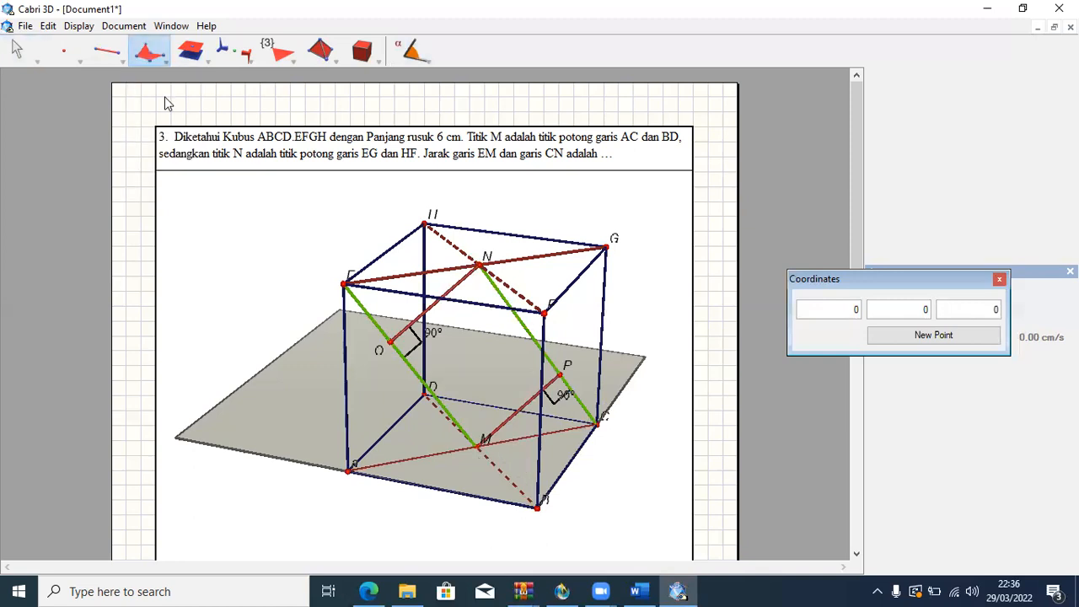
left_click(478, 262)
left_click(345, 281)
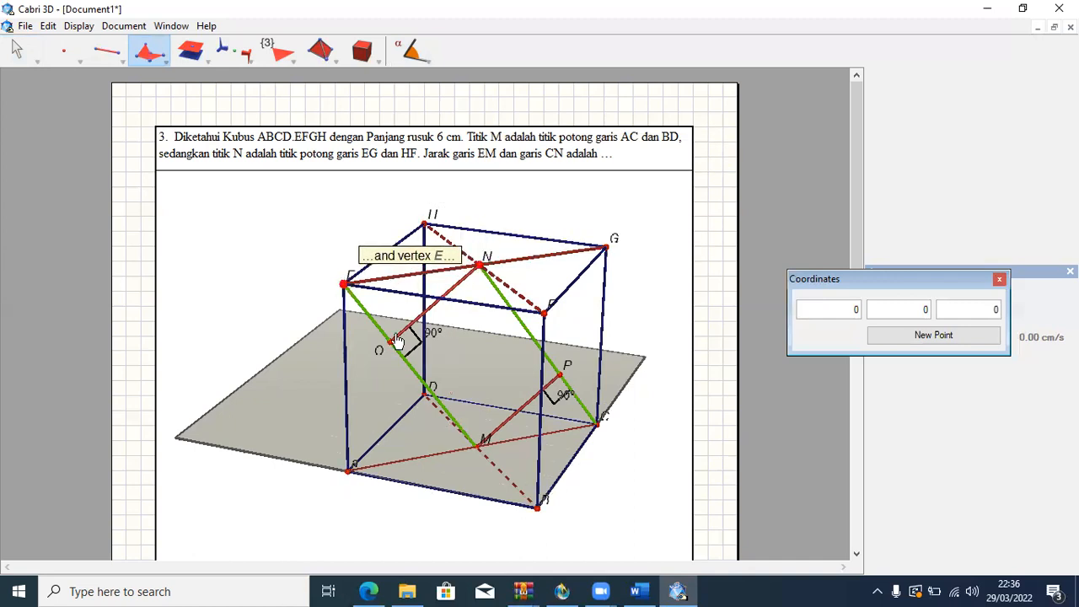
left_click(478, 443)
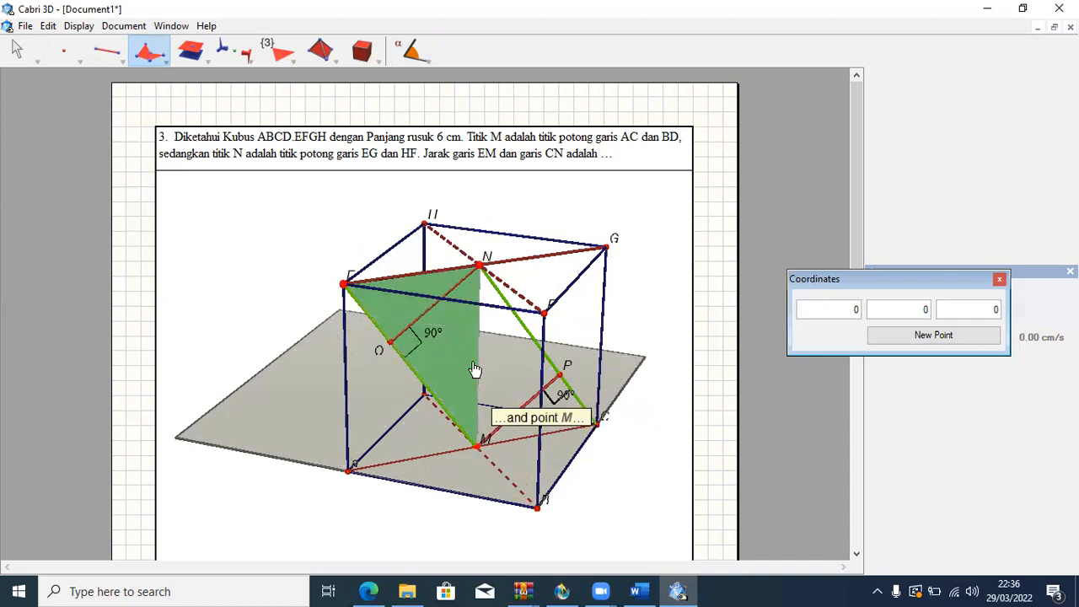
left_click(479, 263)
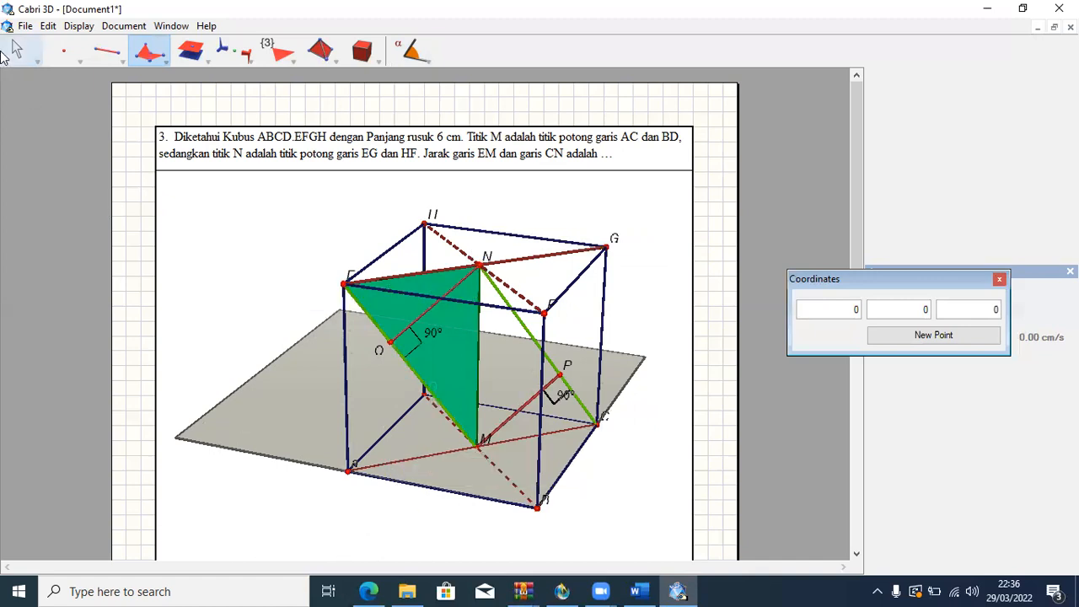
left_click(12, 51)
left_click(12, 50)
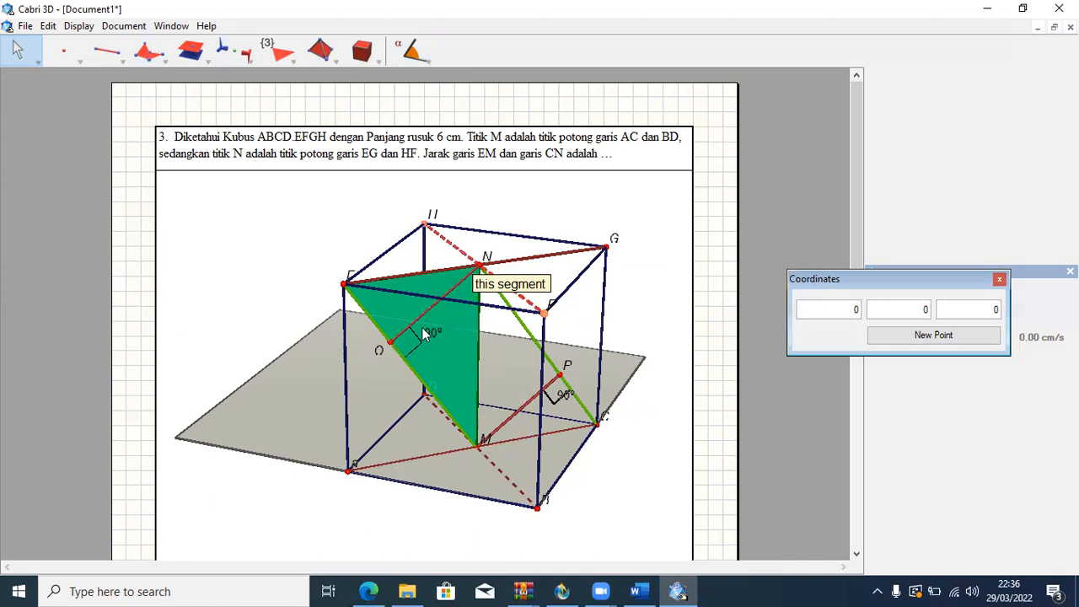
left_click(486, 272)
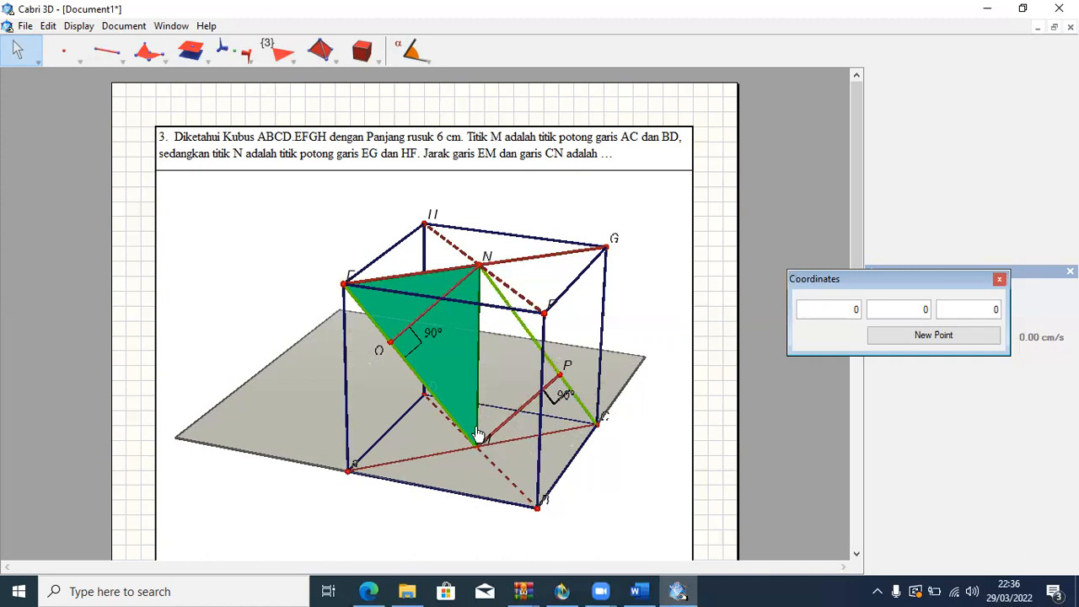
Change the surface color of triangle NEM to pink.
left_click(464, 349)
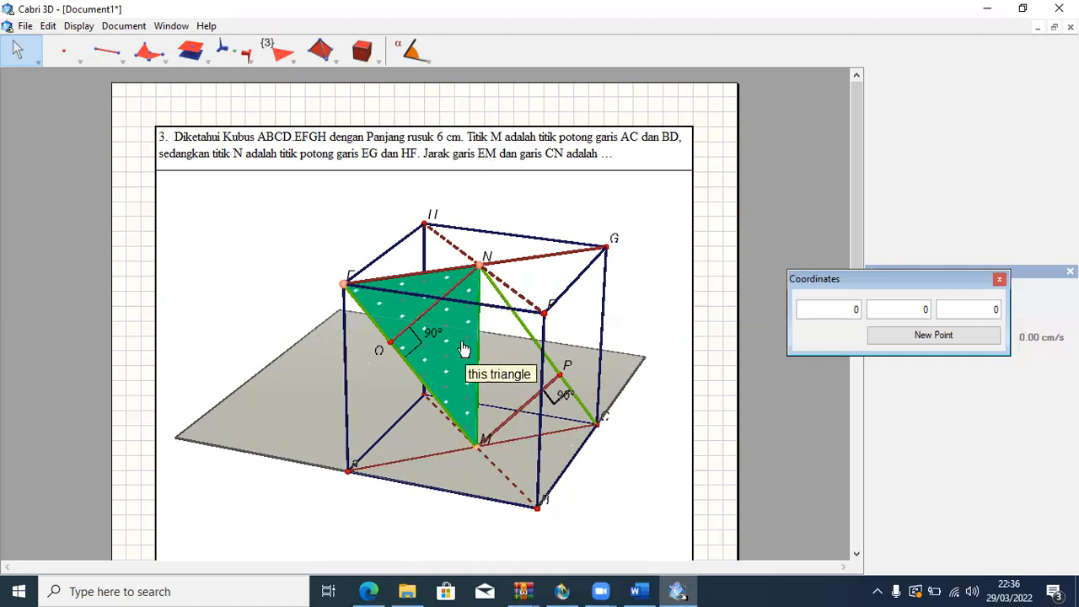
right_click(465, 350)
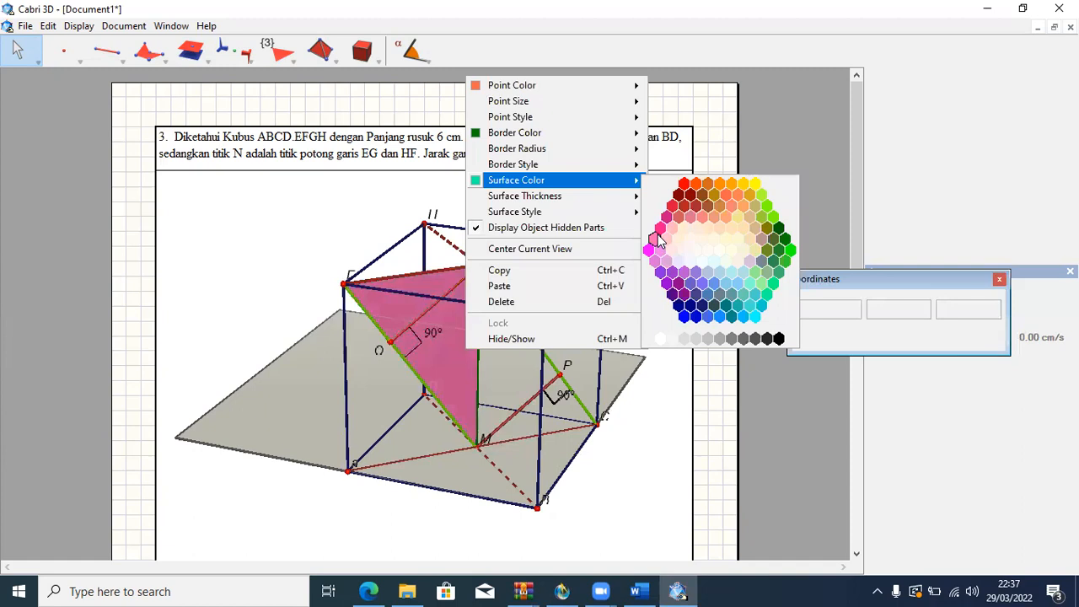
left_click(659, 240)
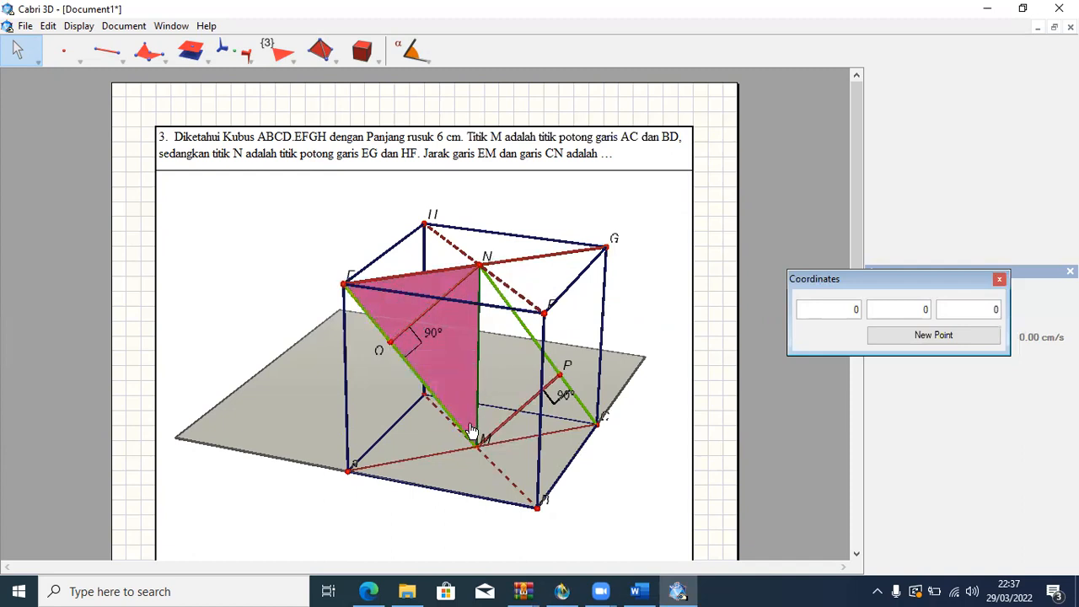
Add length measurements to segments NO and MP.
left_click(413, 51)
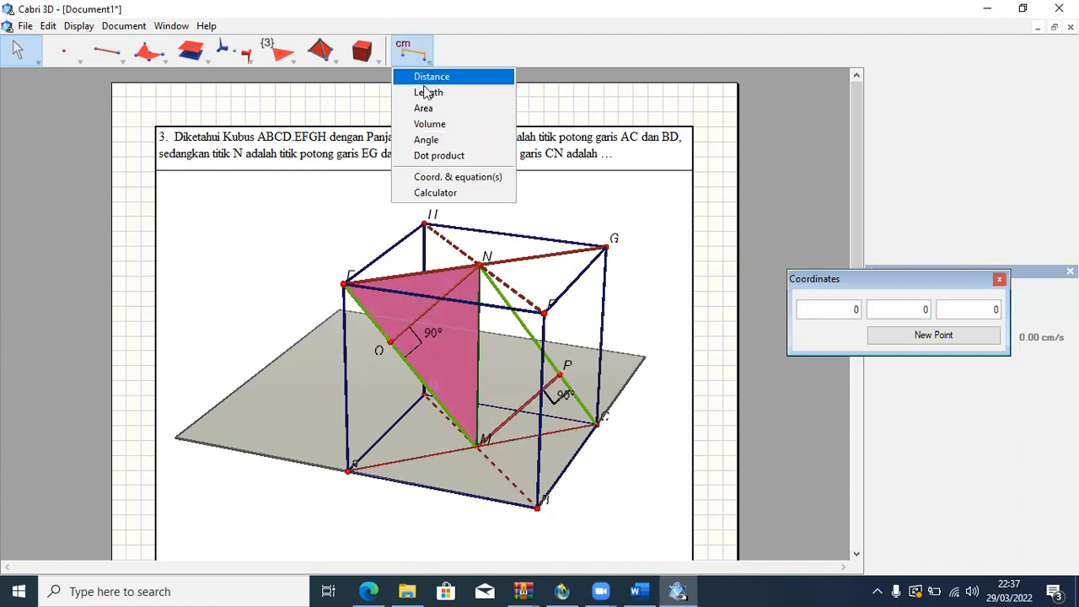
left_click(428, 92)
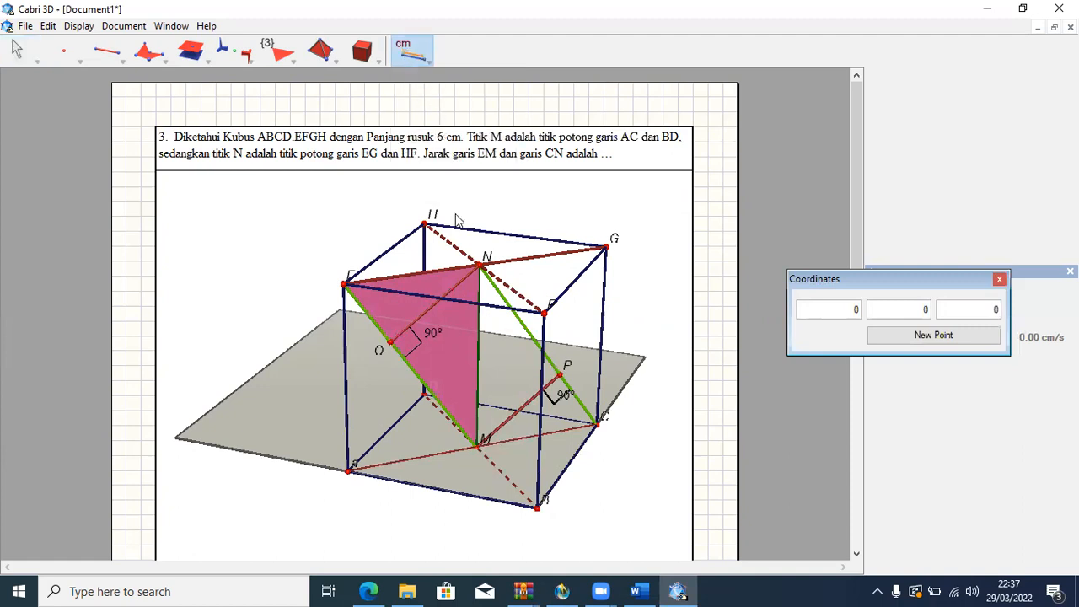
left_click(438, 305)
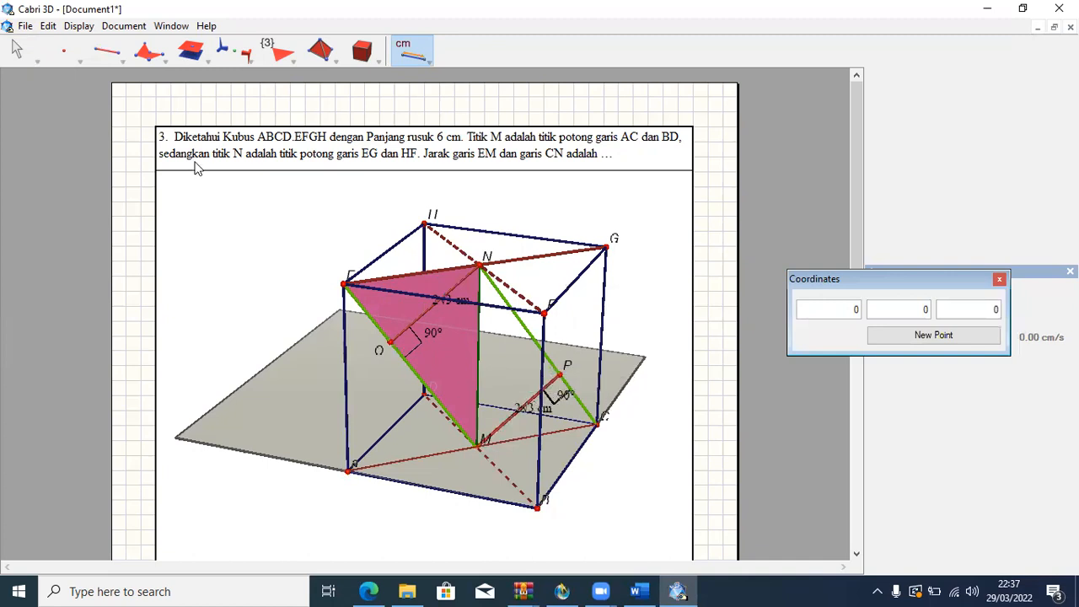
Move the length labels of NO and MP clear of the lines they overlap, beside their segments.
left_click(18, 51)
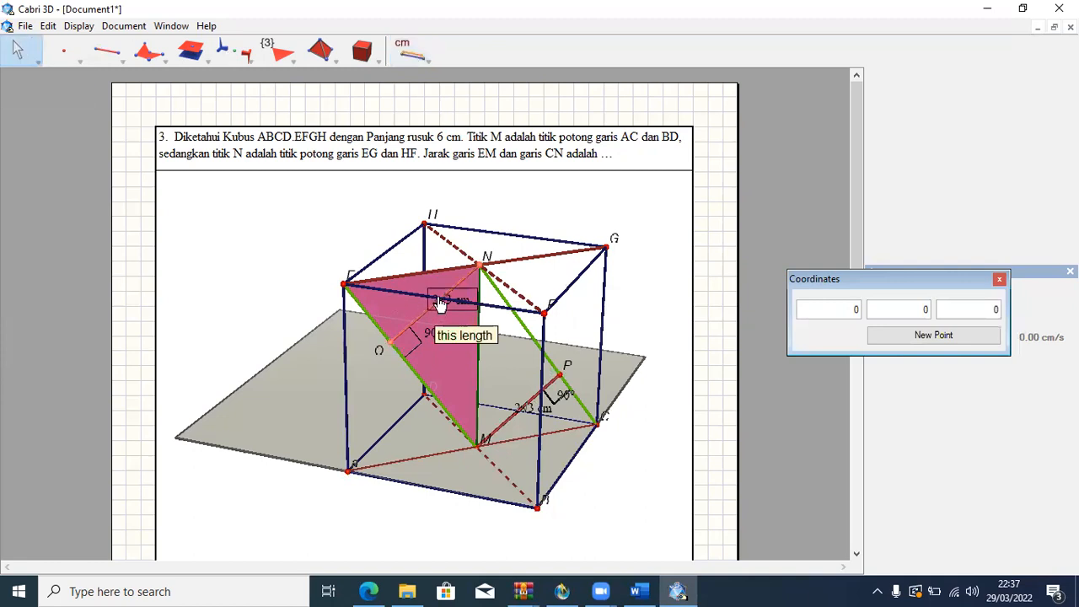
left_click_drag(439, 305, 440, 319)
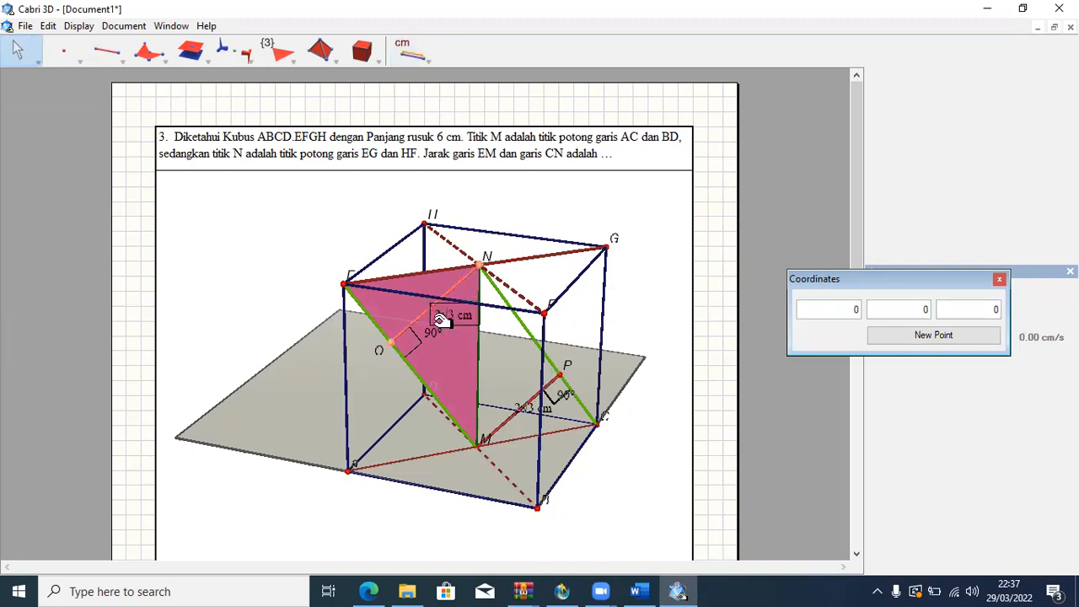
left_click_drag(533, 408, 515, 388)
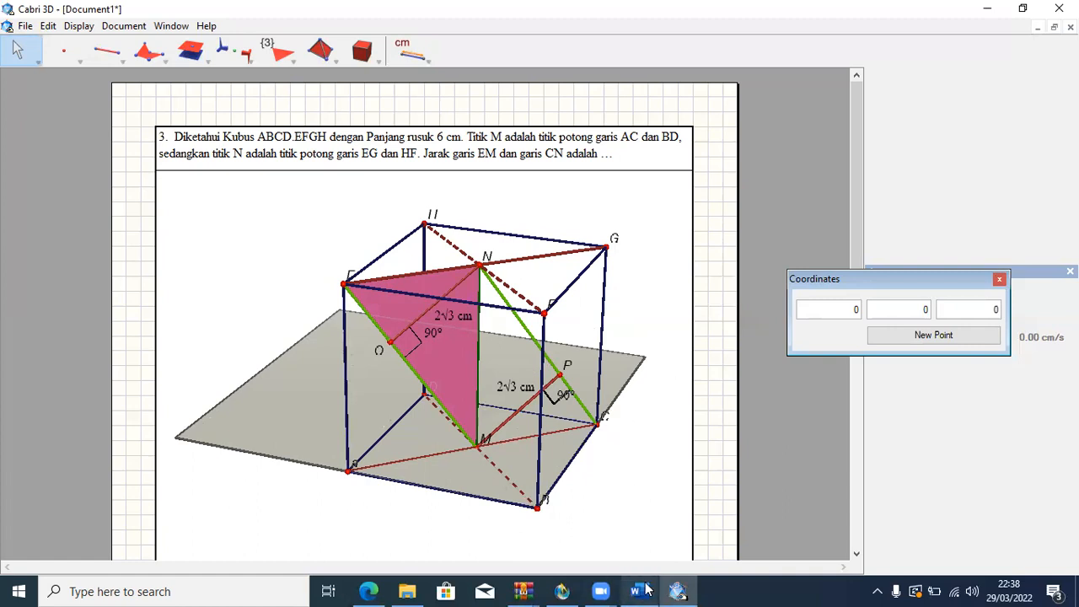
Switch to the Word document and review problem 3's cube sketches and the explanation of how segments ON and MP represent the distance between EM and CN.
mouse_move(645, 590)
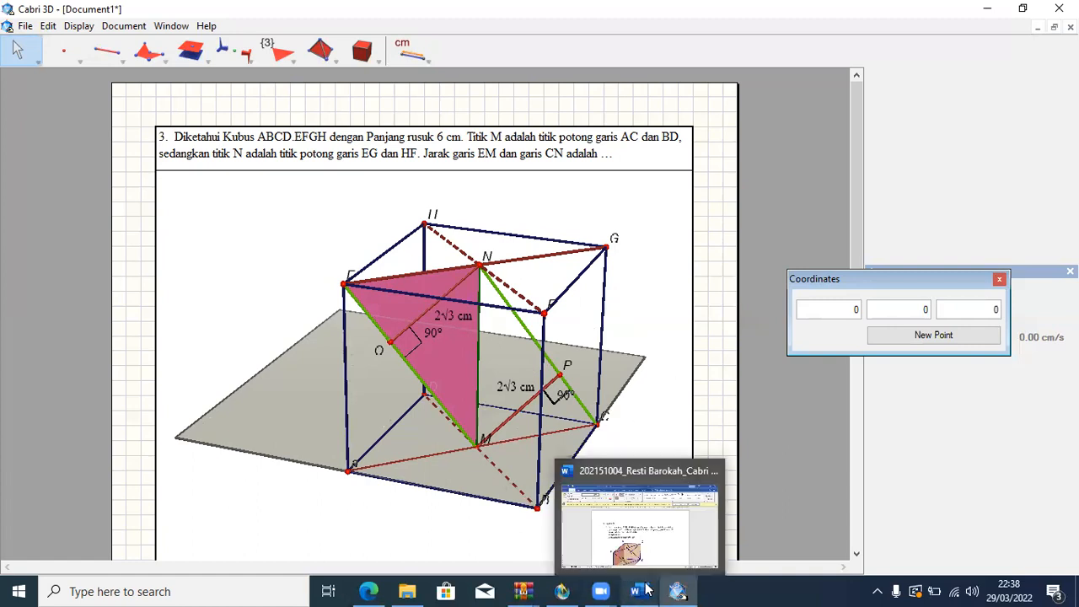
left_click(655, 540)
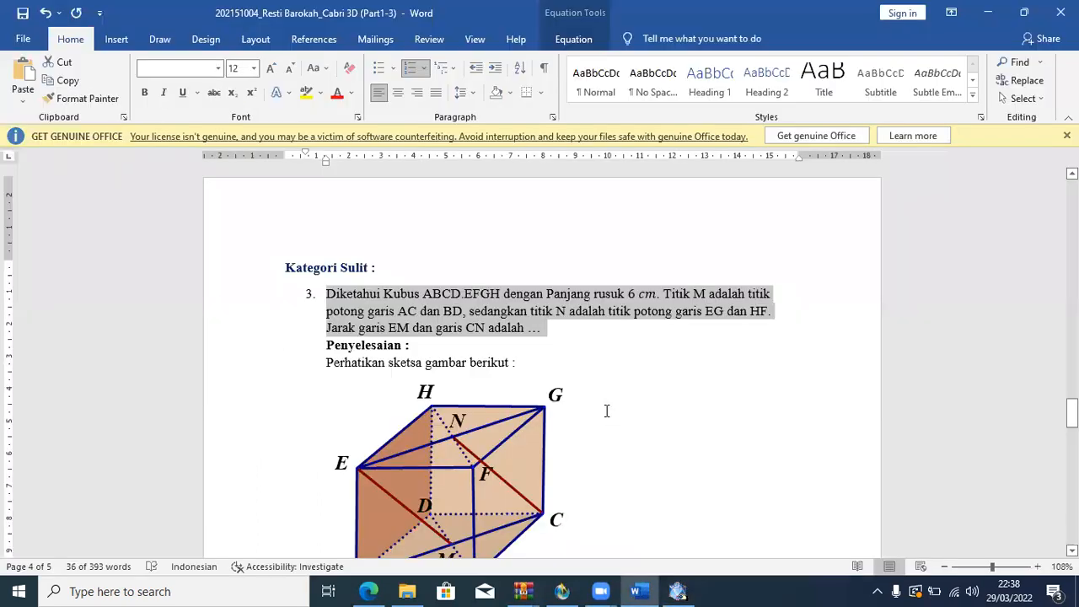
scroll(607, 411, "down", 3)
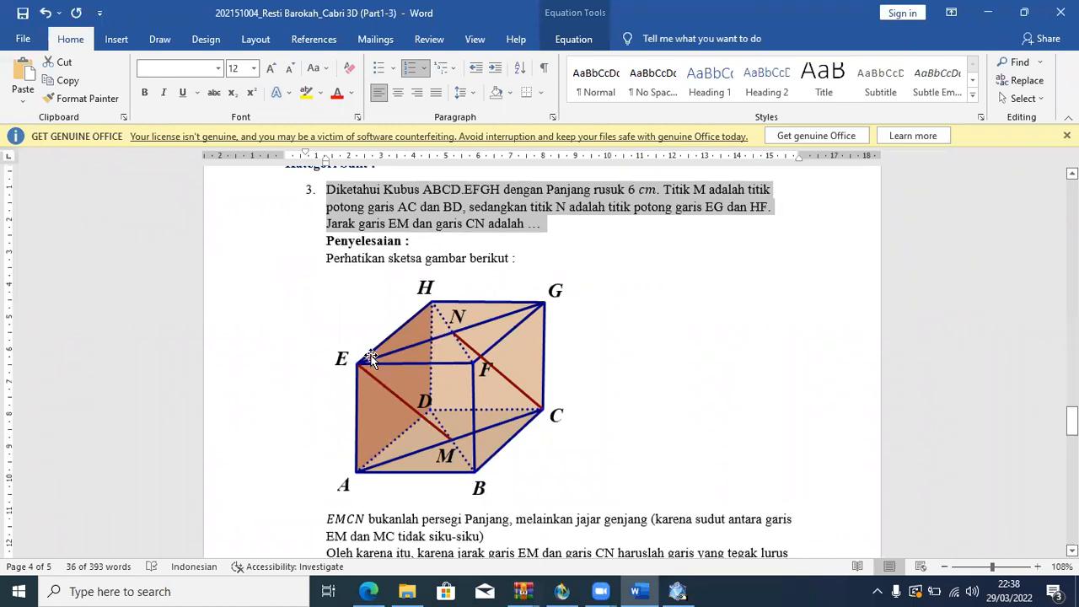
scroll(613, 402, "down", 1)
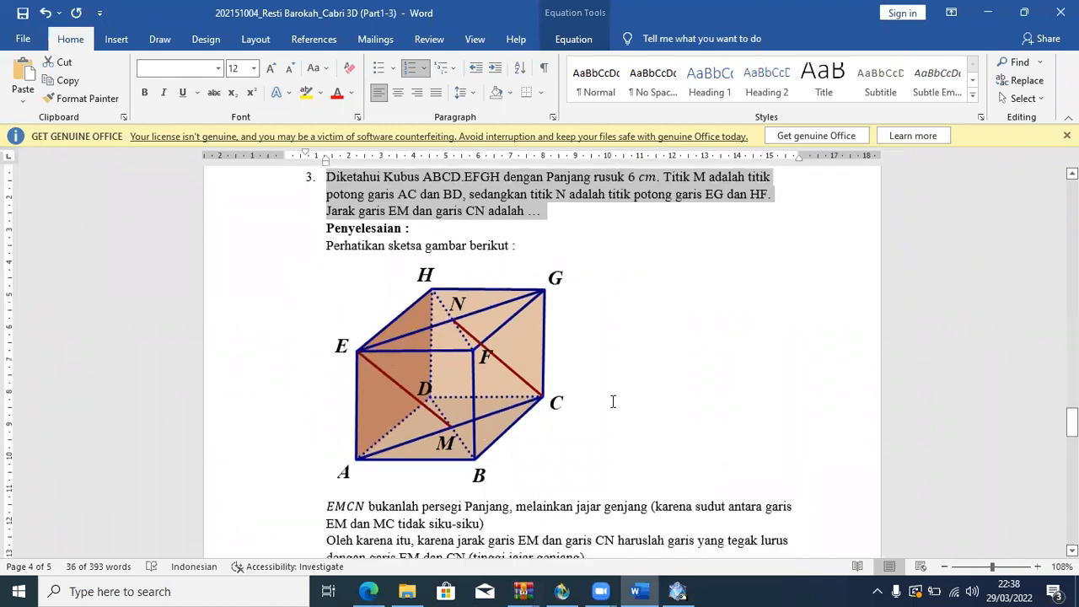
scroll(613, 402, "down", 4)
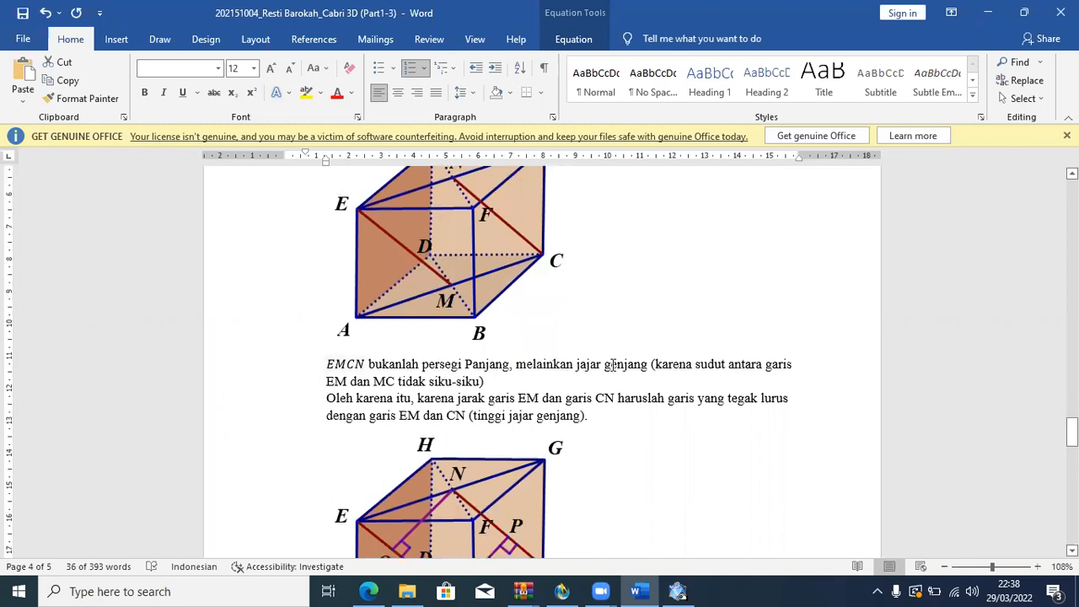
scroll(613, 365, "up", 1)
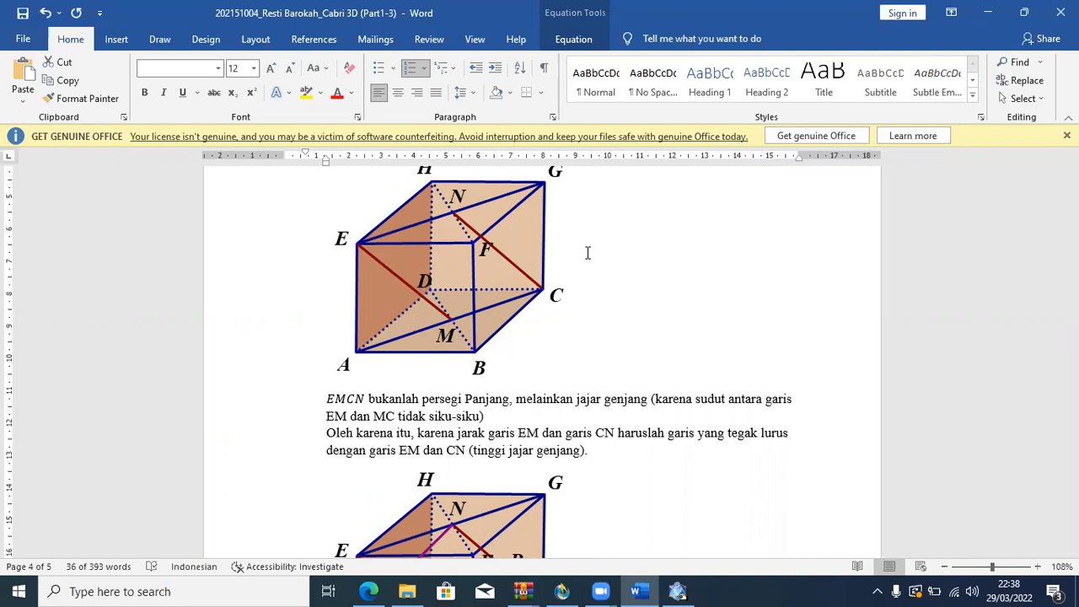
scroll(588, 253, "down", 1)
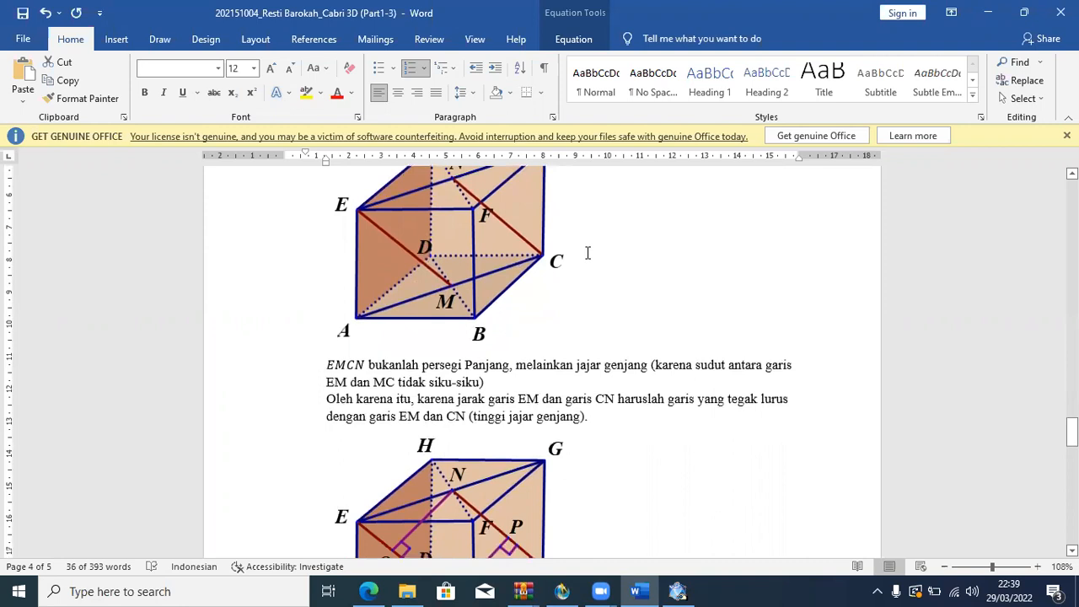
scroll(586, 251, "down", 2)
scroll(574, 250, "up", 4)
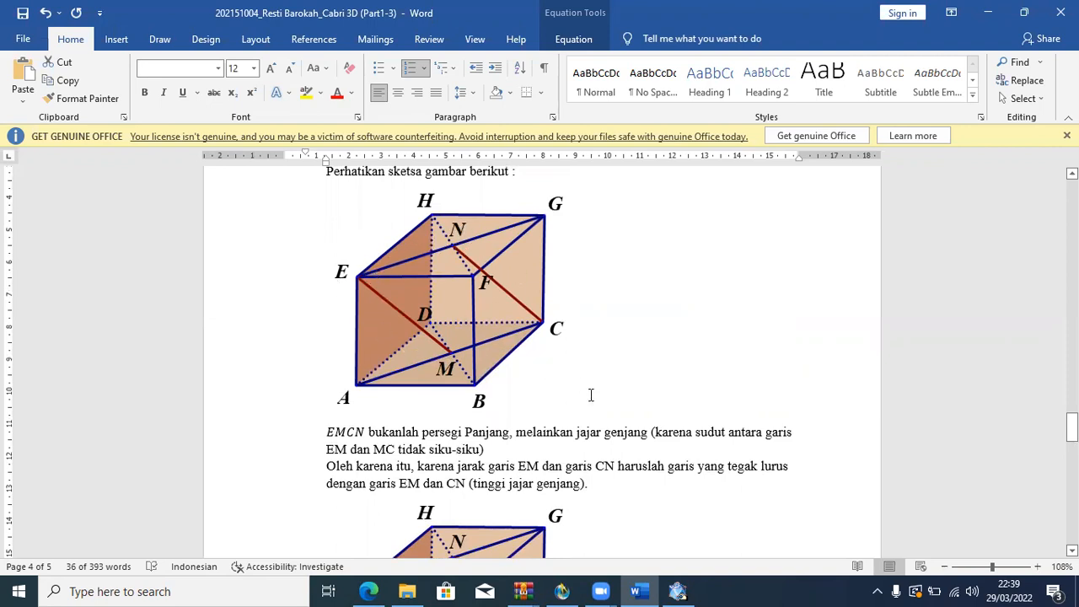
scroll(593, 398, "down", 1)
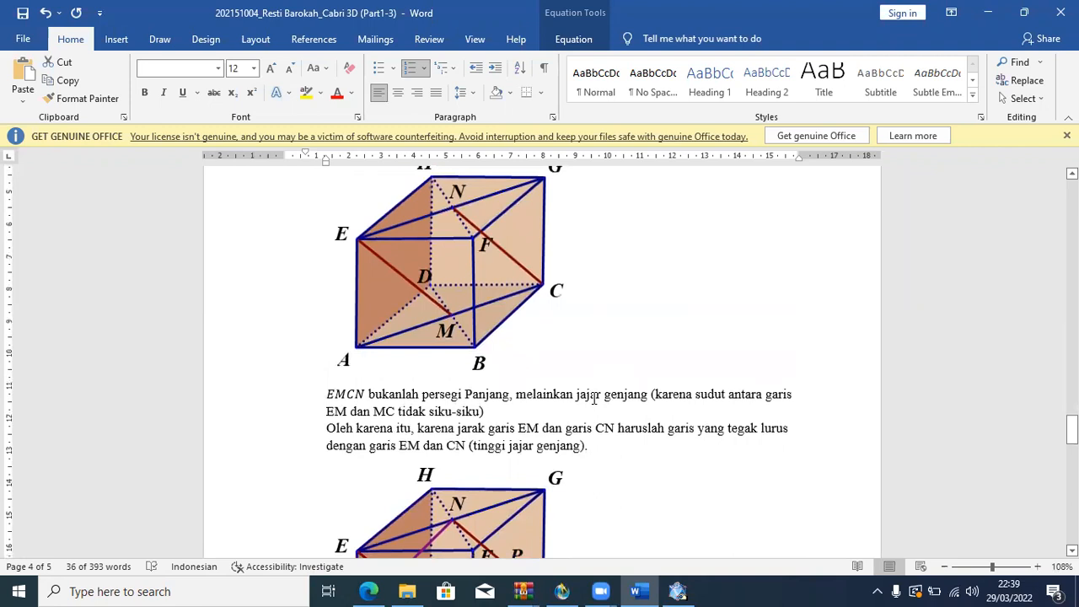
scroll(593, 398, "down", 1)
scroll(593, 398, "up", 1)
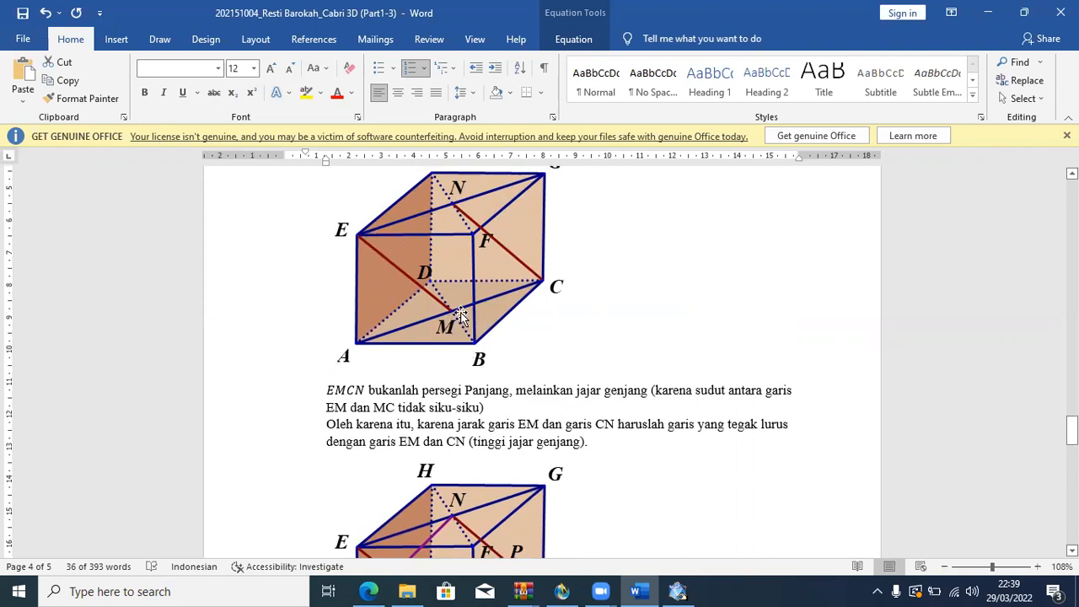
scroll(620, 391, "down", 3)
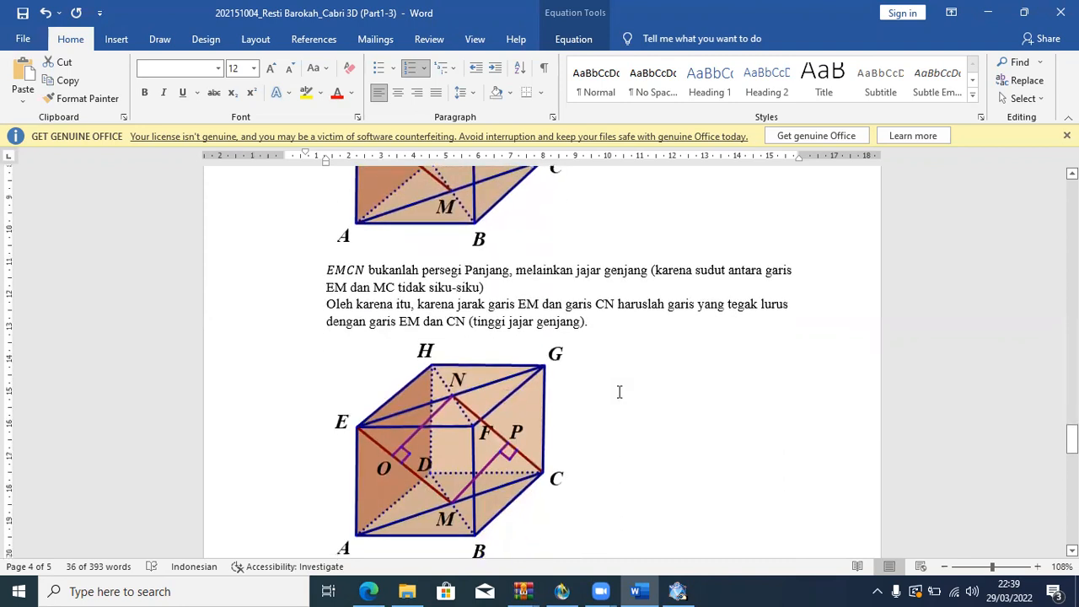
scroll(619, 392, "down", 1)
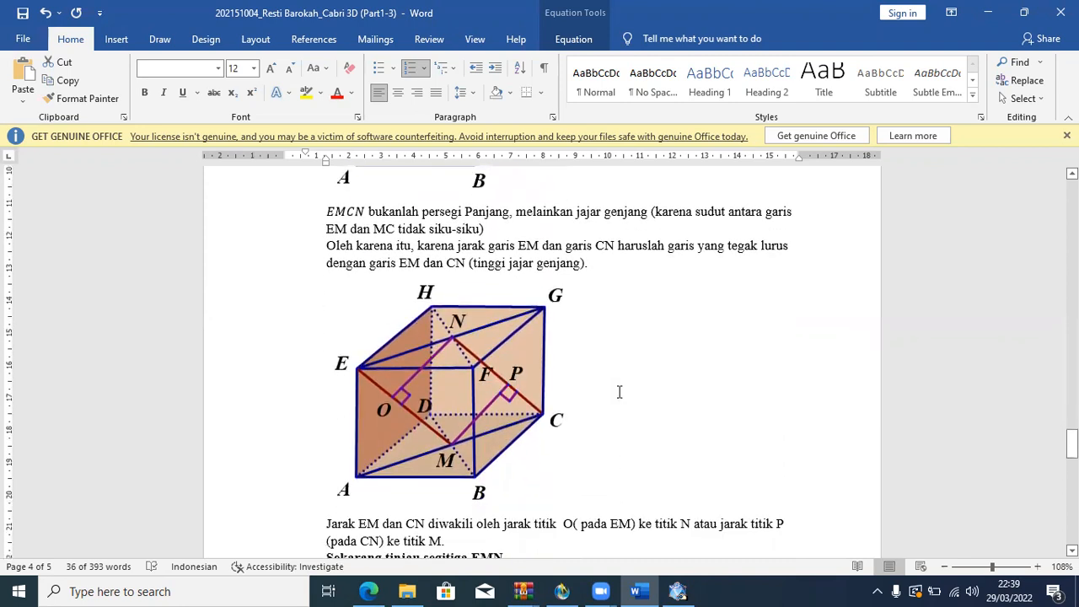
scroll(619, 391, "down", 1)
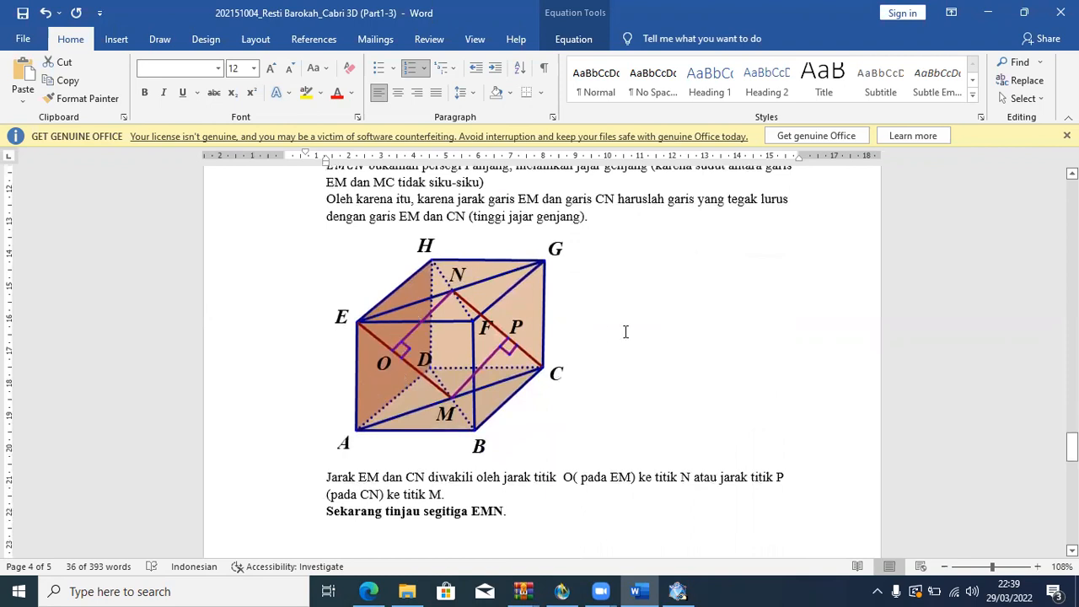
Examine the cube sketch with triangle EMN highlighted, the separate triangle figure, and the explanation of lengths EN and NM.
scroll(626, 331, "down", 10)
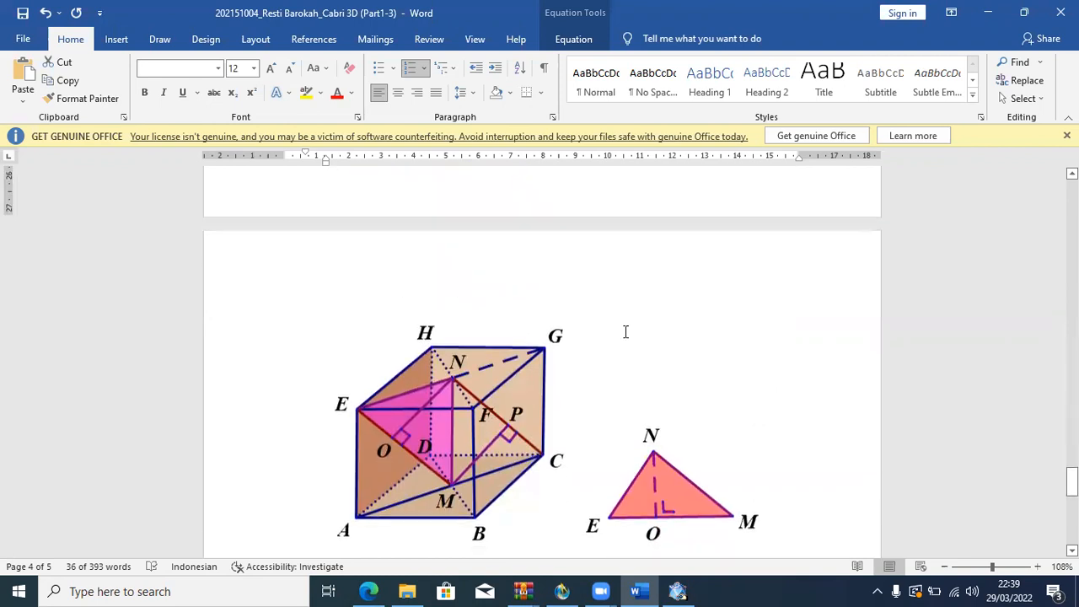
scroll(625, 332, "down", 2)
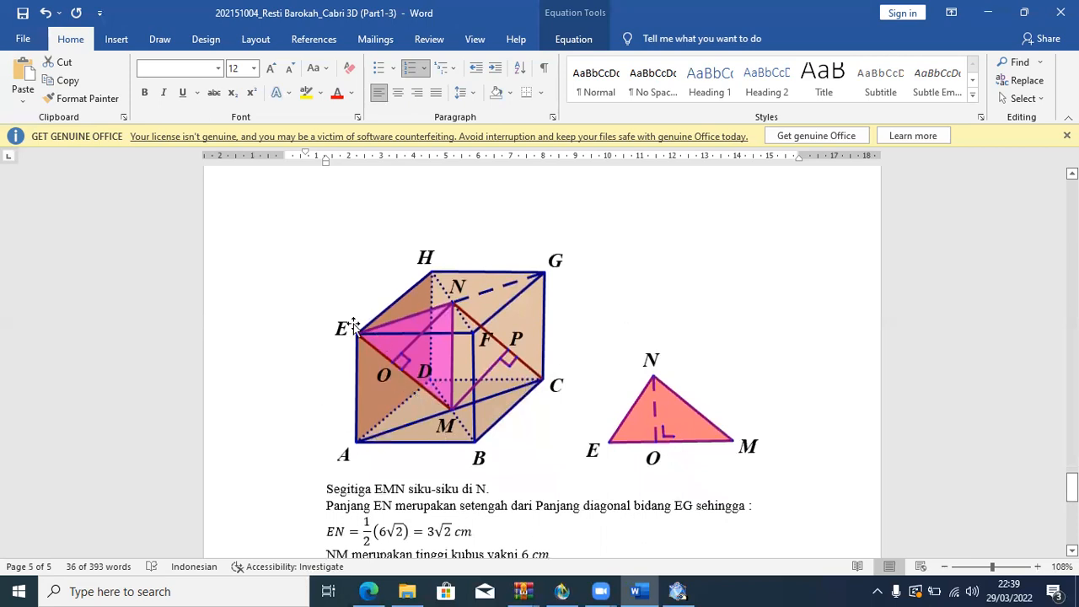
scroll(625, 306, "down", 2)
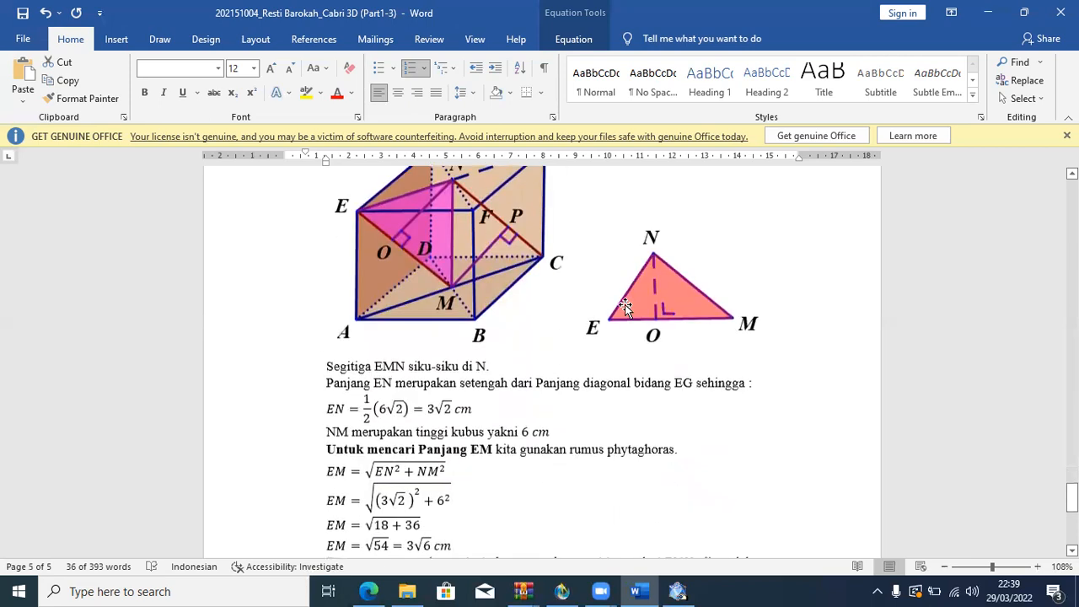
scroll(625, 306, "down", 1)
scroll(566, 312, "up", 2)
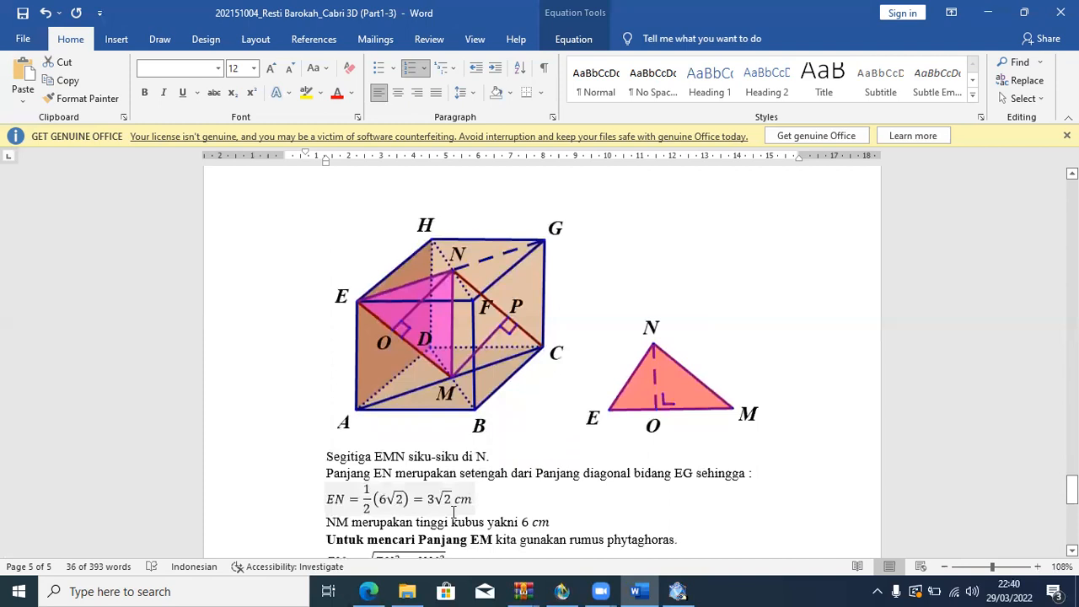
scroll(453, 512, "down", 2)
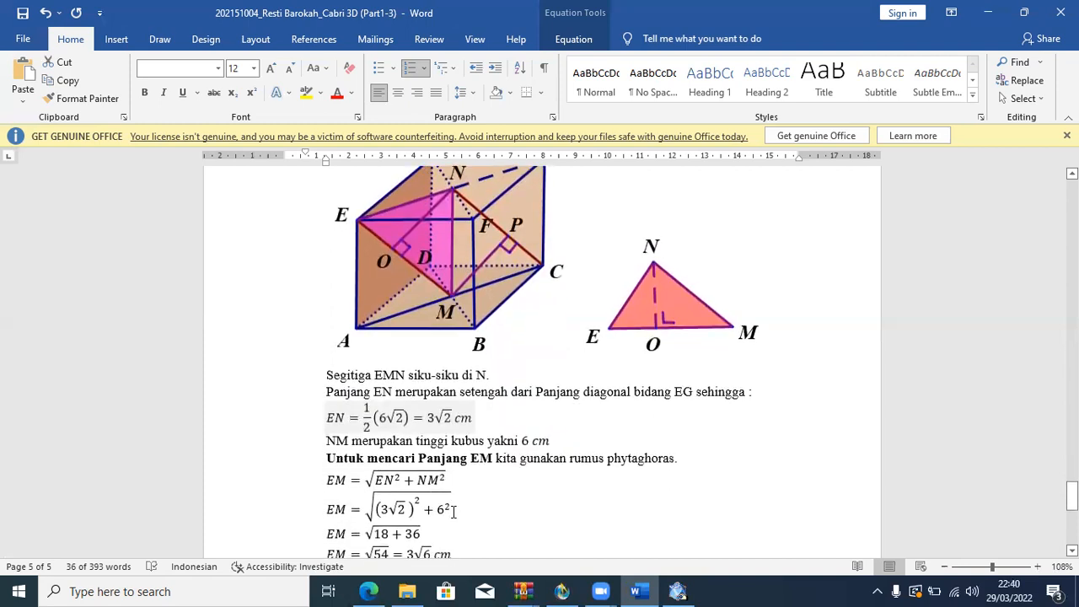
scroll(453, 512, "up", 1)
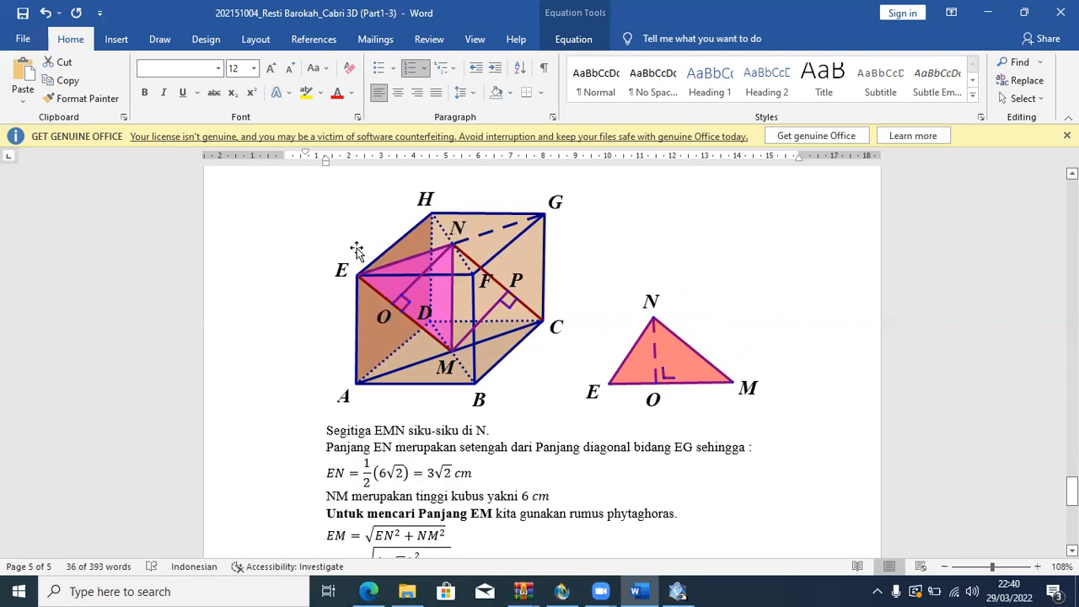
scroll(499, 347, "down", 4)
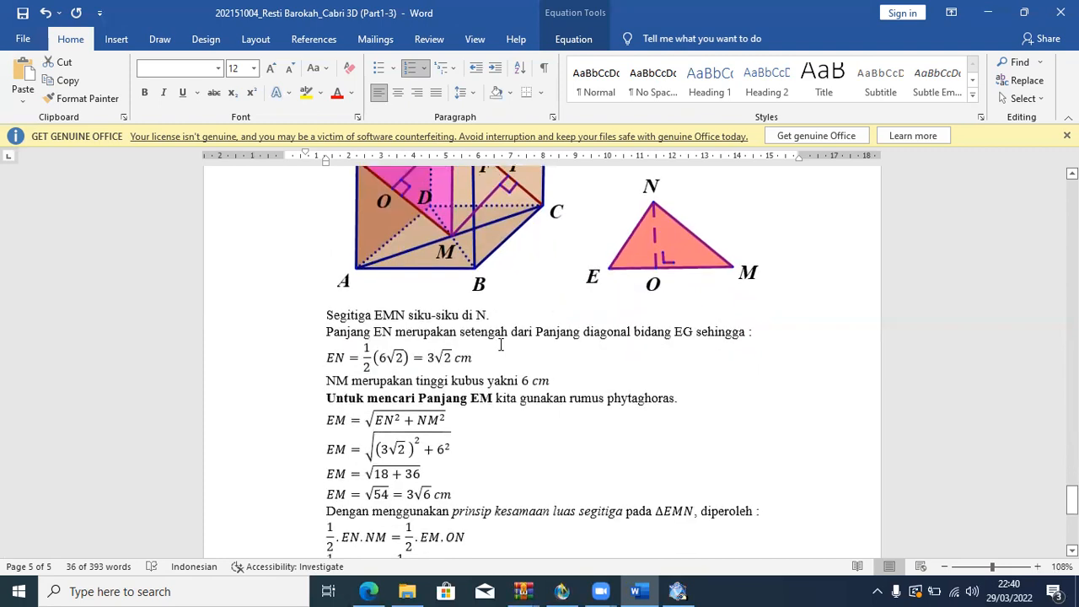
scroll(499, 348, "up", 4)
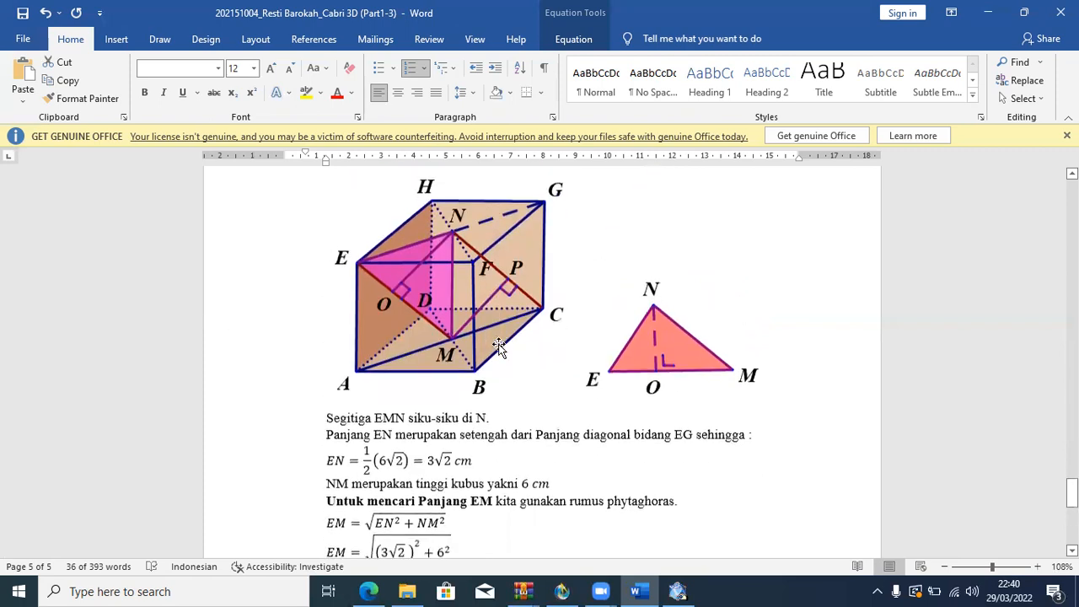
Review the Pythagorean calculation of EM against the cube sketch and the triangle EMN figure.
scroll(499, 348, "down", 1)
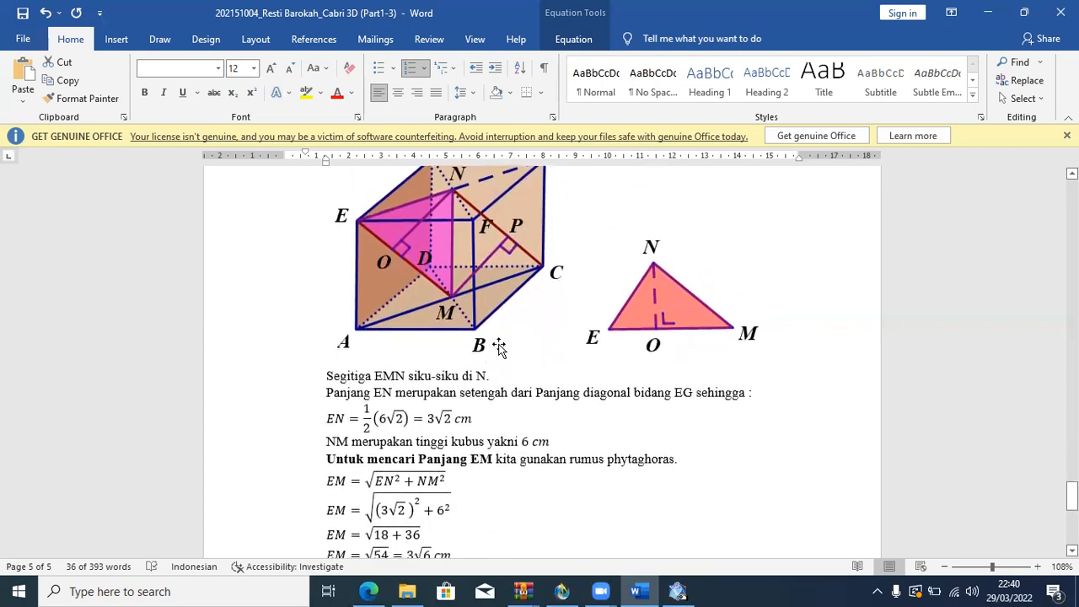
scroll(499, 347, "down", 1)
scroll(499, 347, "up", 1)
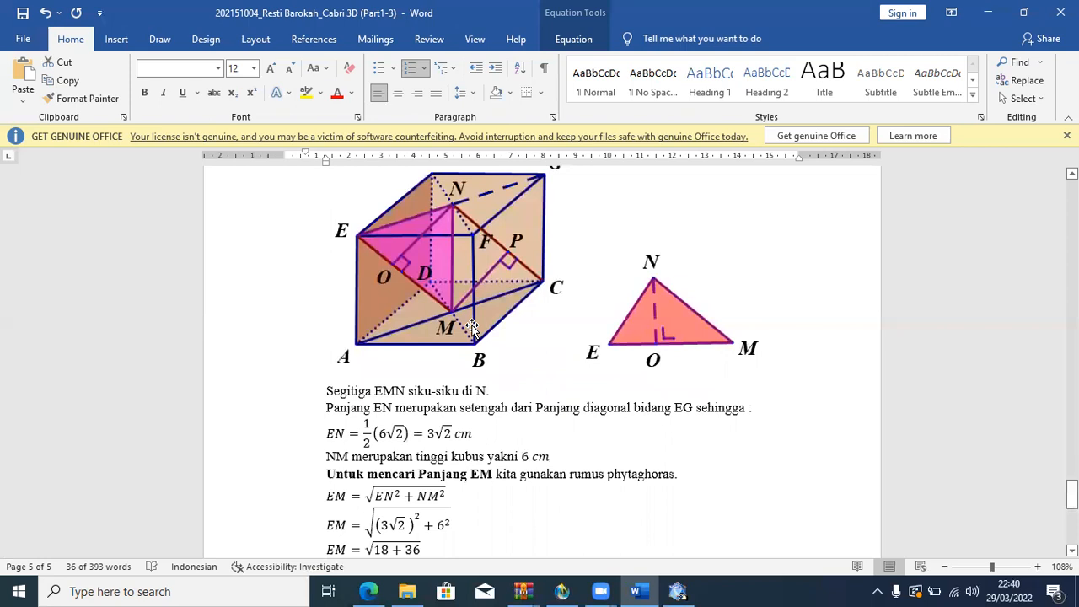
scroll(472, 328, "down", 1)
scroll(472, 327, "up", 1)
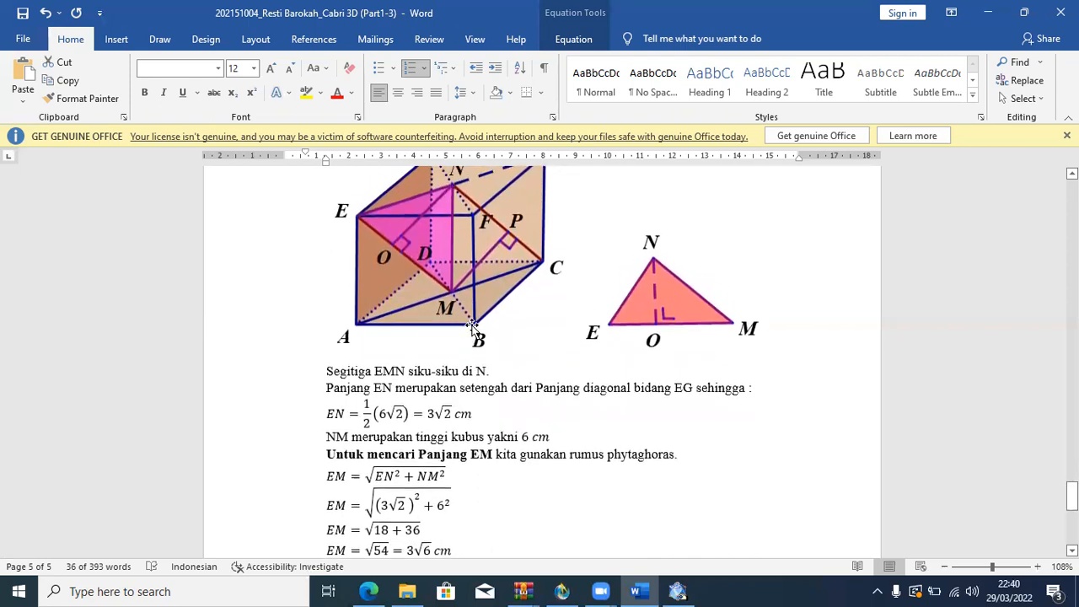
scroll(473, 327, "up", 1)
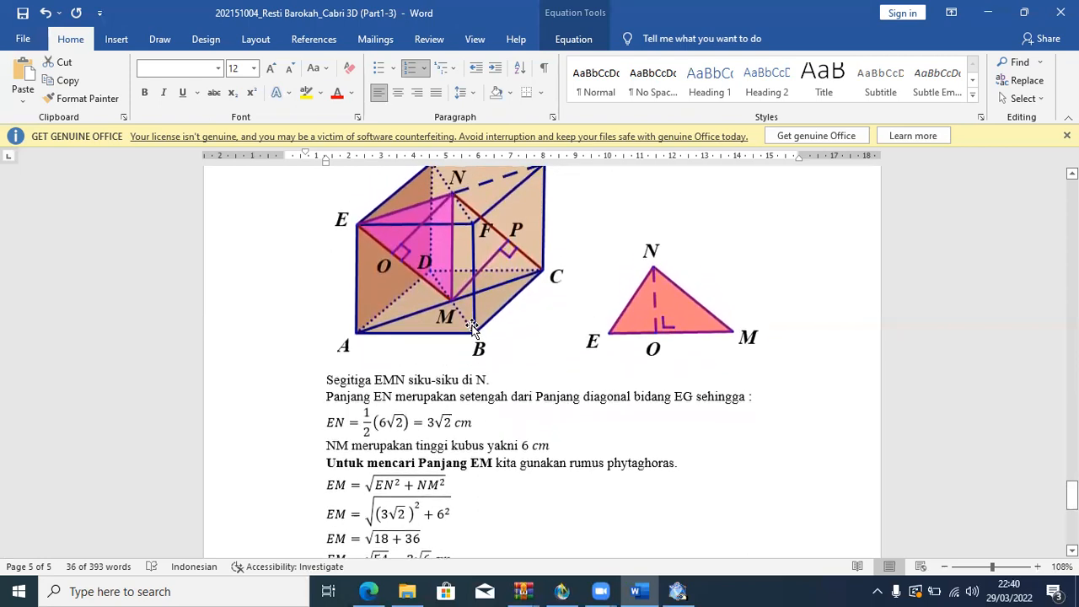
scroll(472, 327, "down", 2)
scroll(472, 328, "down", 1)
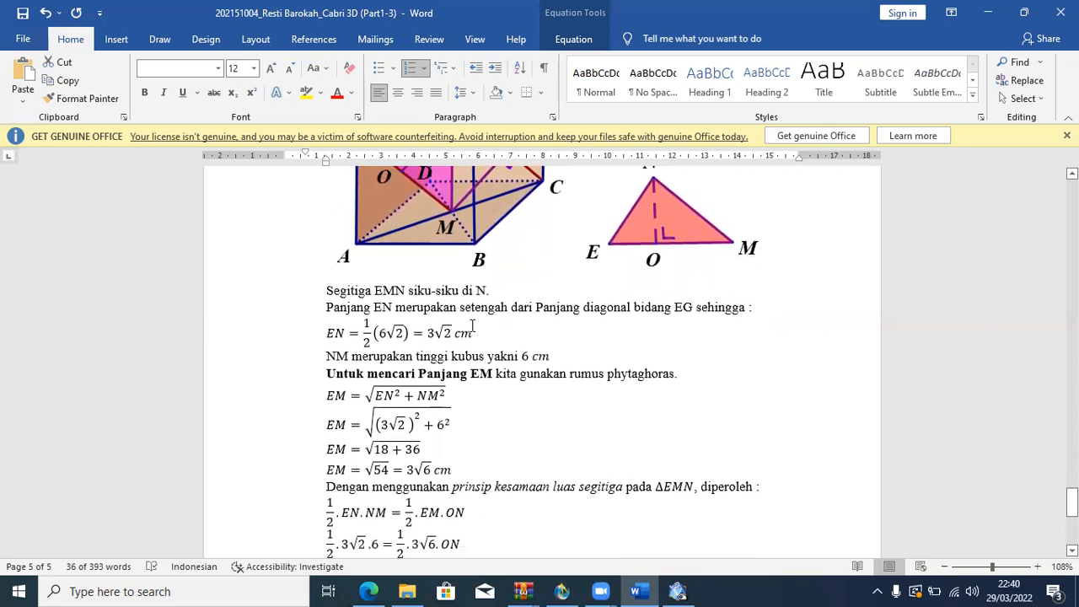
scroll(472, 325, "up", 3)
scroll(472, 327, "down", 1)
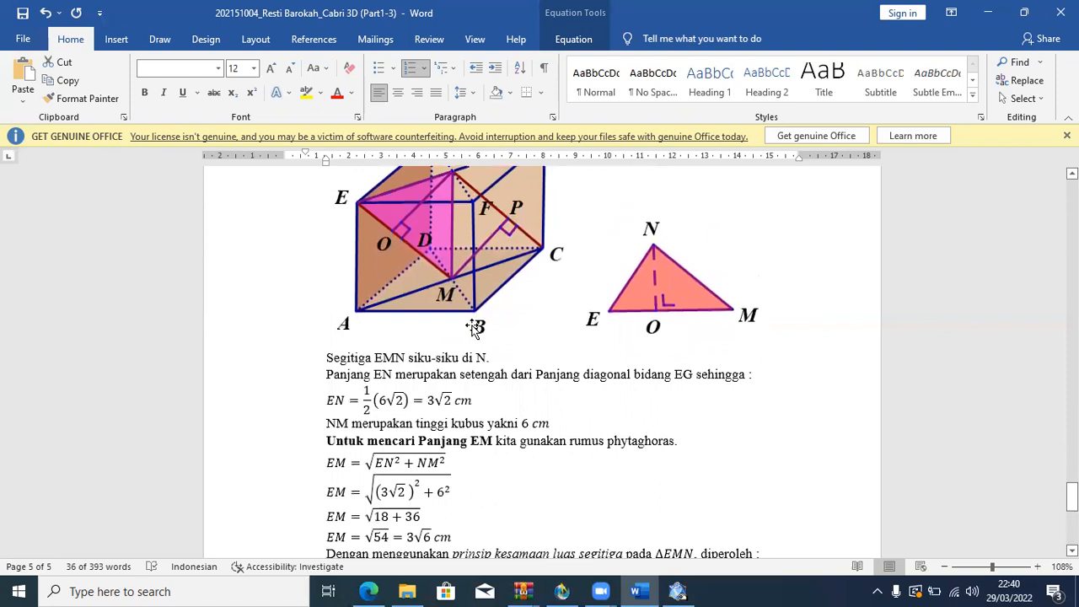
scroll(475, 327, "up", 1)
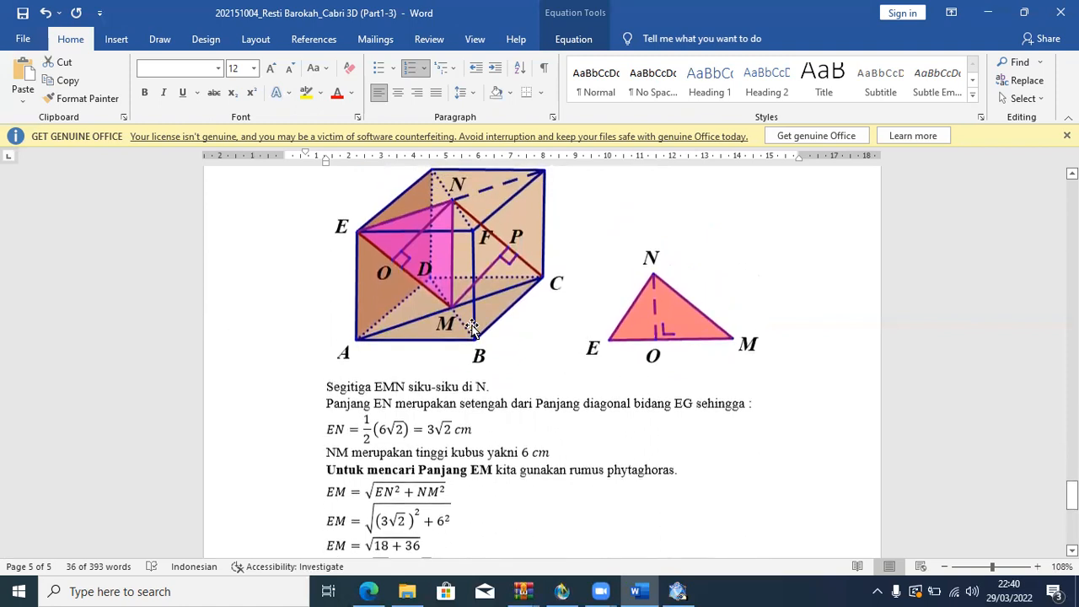
scroll(475, 327, "down", 1)
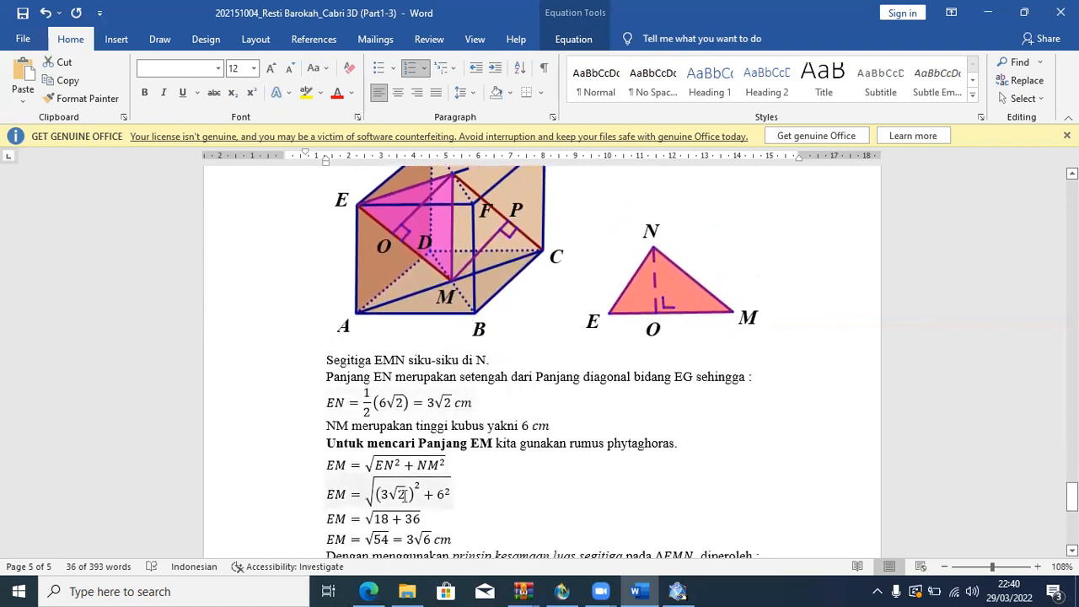
Read the equal-area calculation of ON and the concluding EM–CN distance, and switch back to the cube model in Cabri 3D.
scroll(406, 496, "down", 2)
scroll(406, 496, "down", 1)
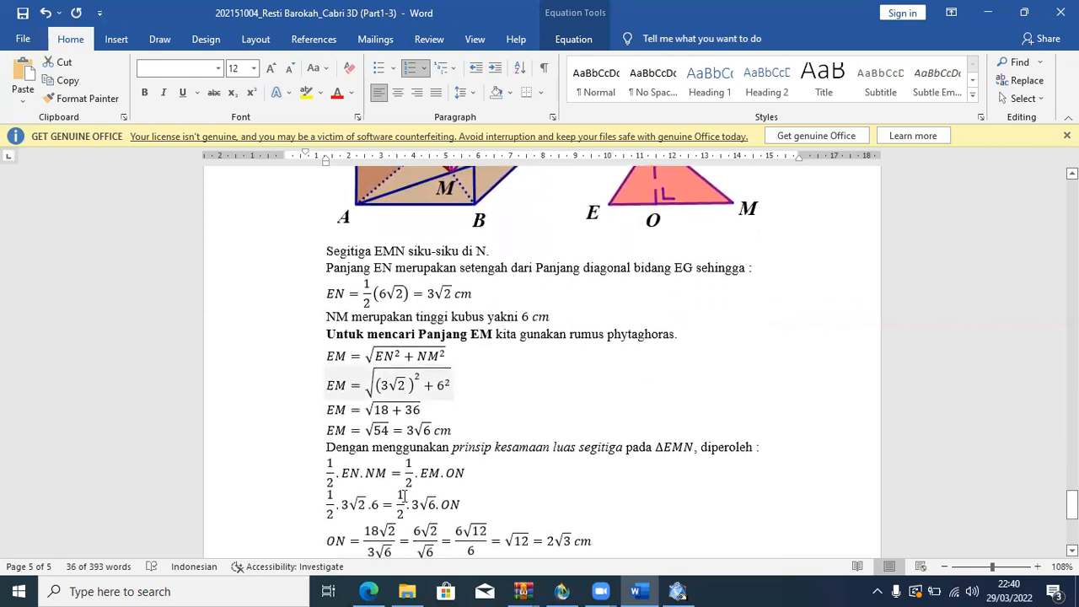
scroll(405, 496, "down", 1)
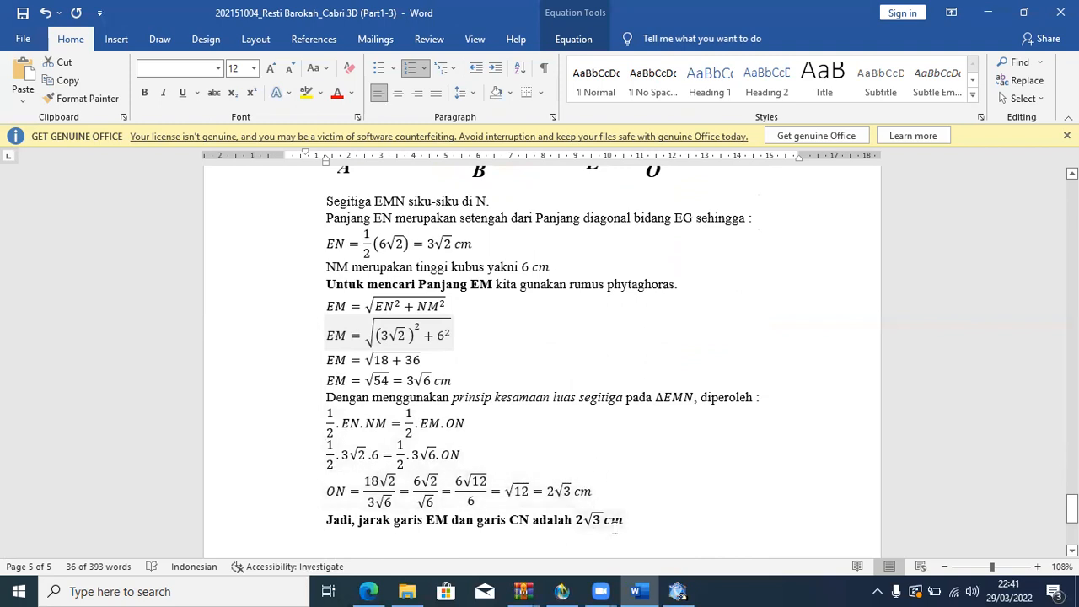
scroll(603, 481, "up", 5)
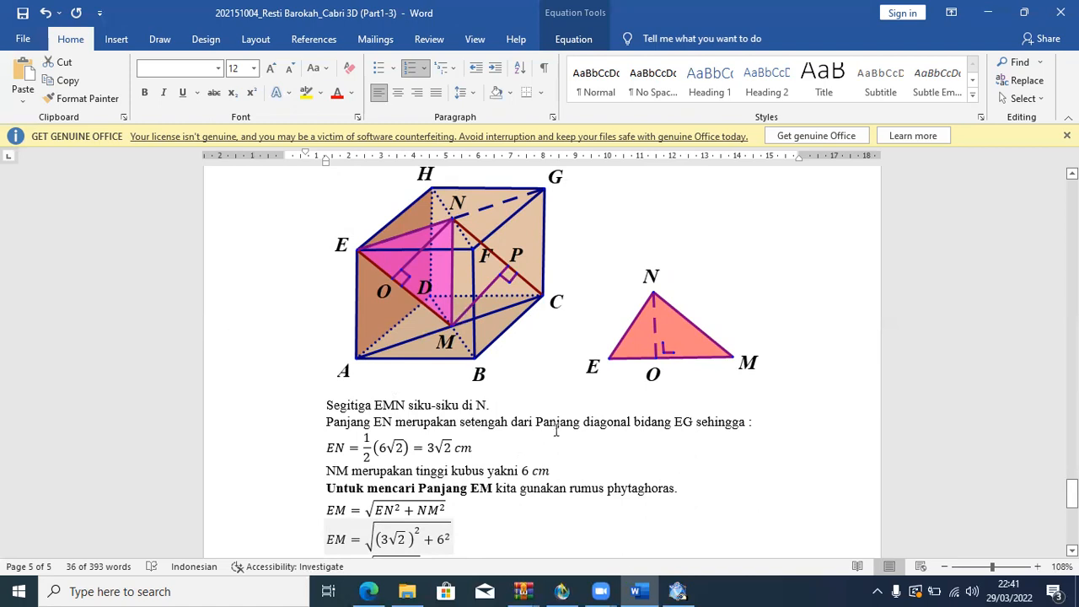
left_click(673, 589)
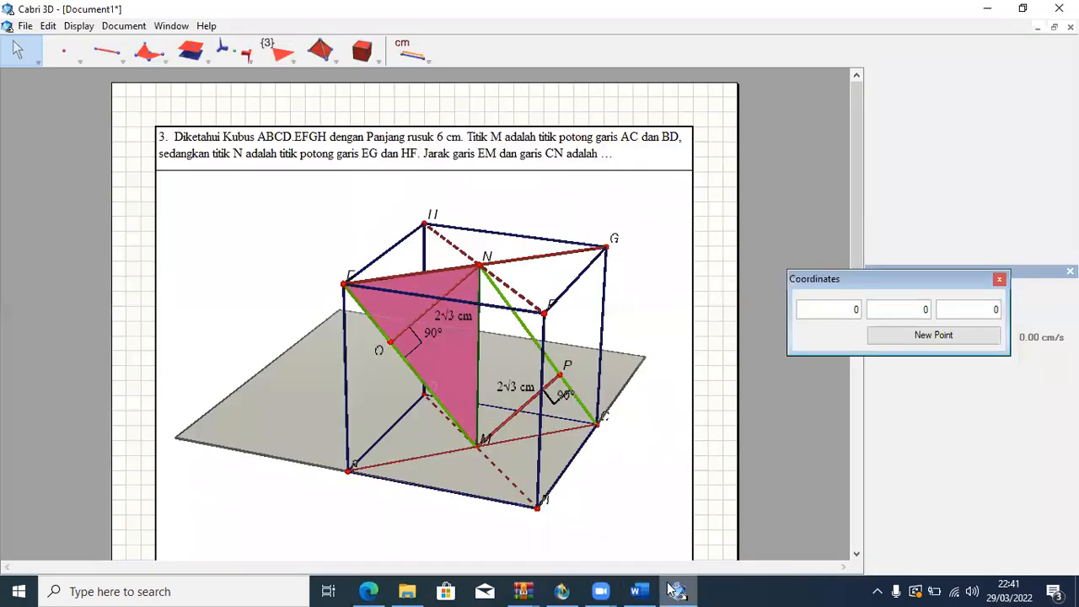